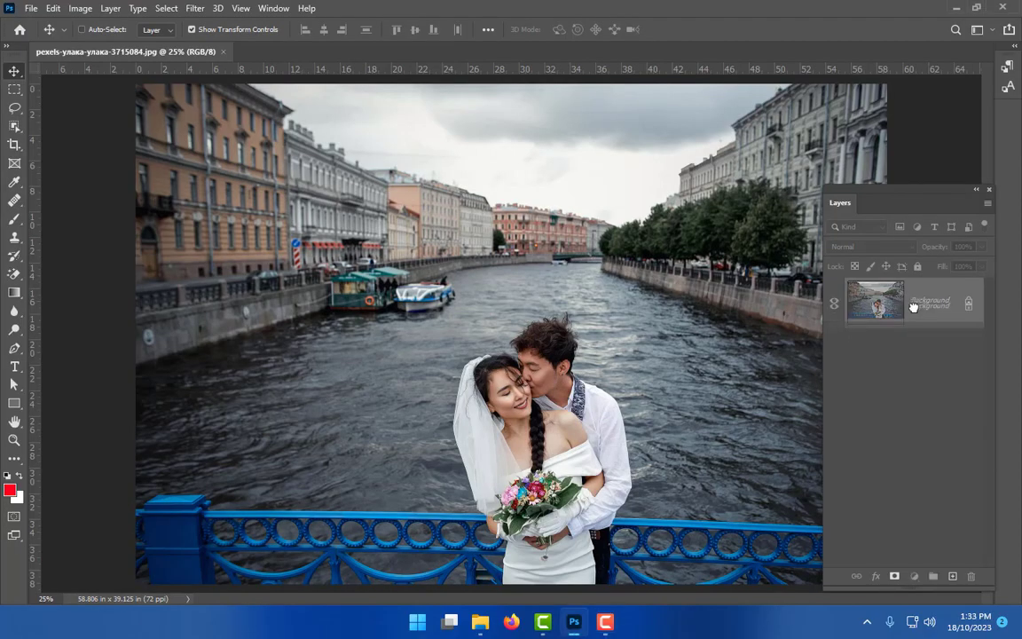
# Duplicate the Background layer to create a Background copy layer above it.
pyautogui.moveTo(910, 302); pyautogui.dragTo(952, 576)
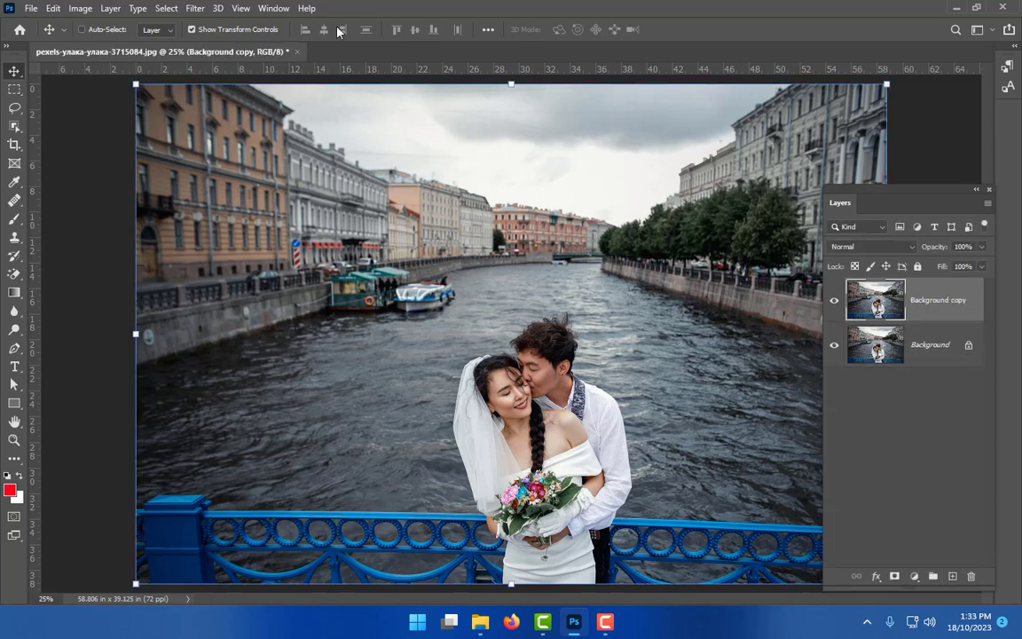
# Open the Camera Raw Filter on Background copy, ending in full-screen mode.
pyautogui.click(192, 9)
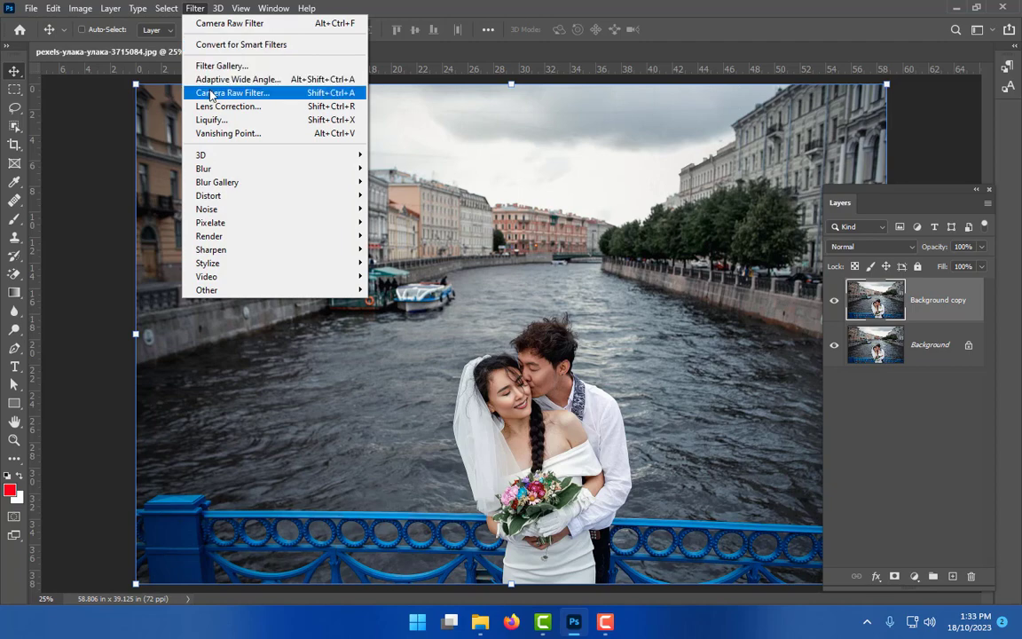
pyautogui.click(282, 95)
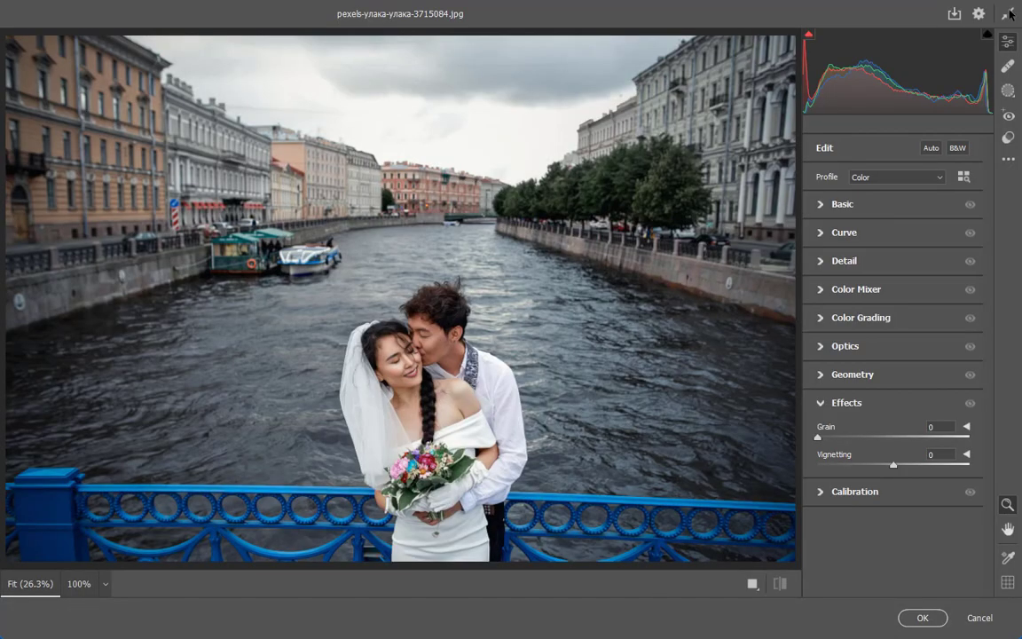
pyautogui.click(1007, 13)
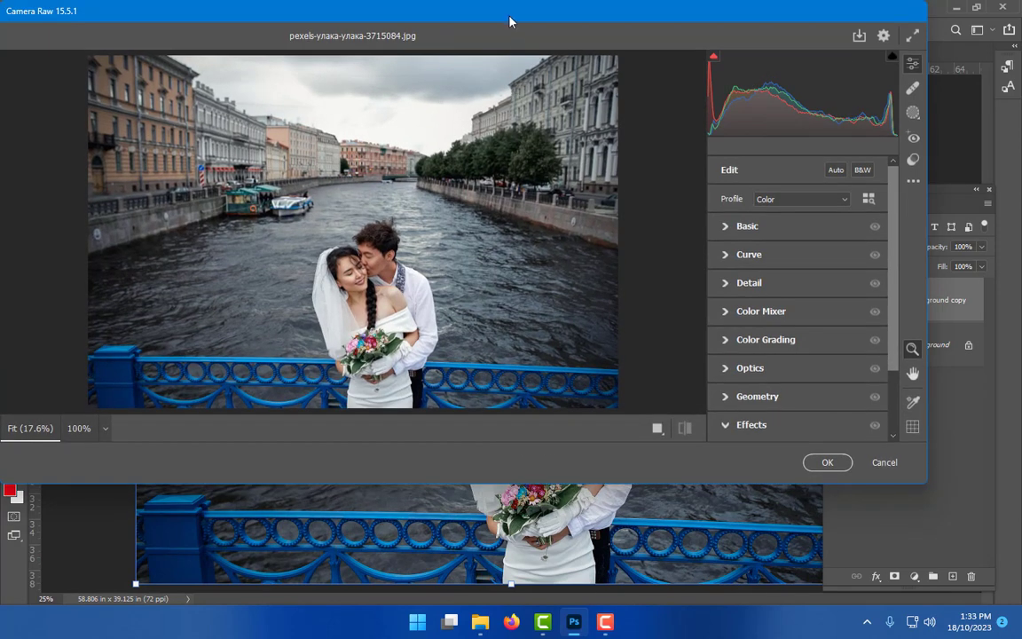
pyautogui.moveTo(457, 12); pyautogui.dragTo(528, 84)
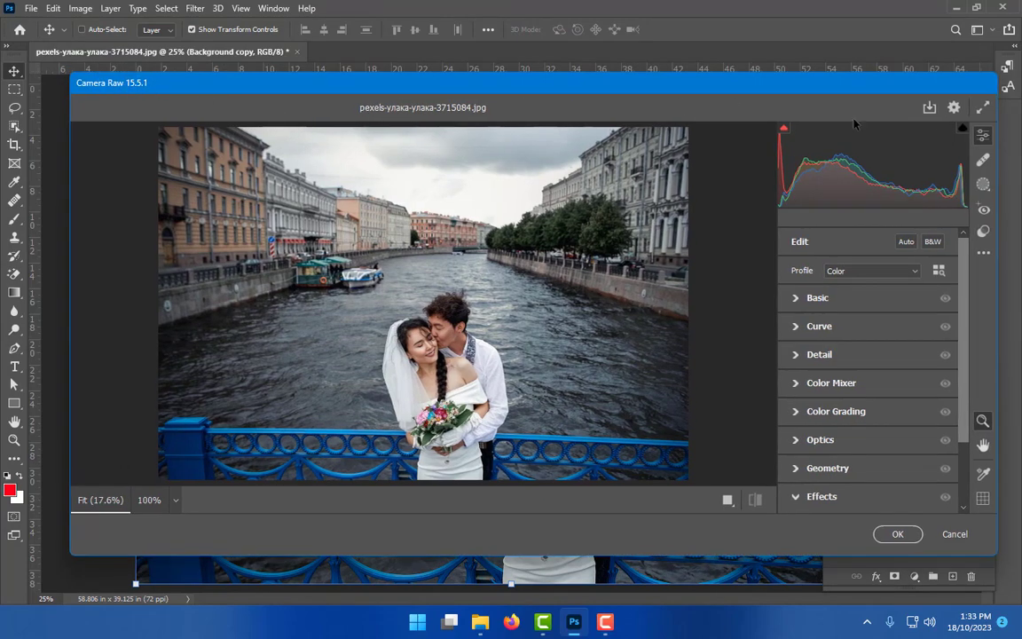
pyautogui.click(983, 108)
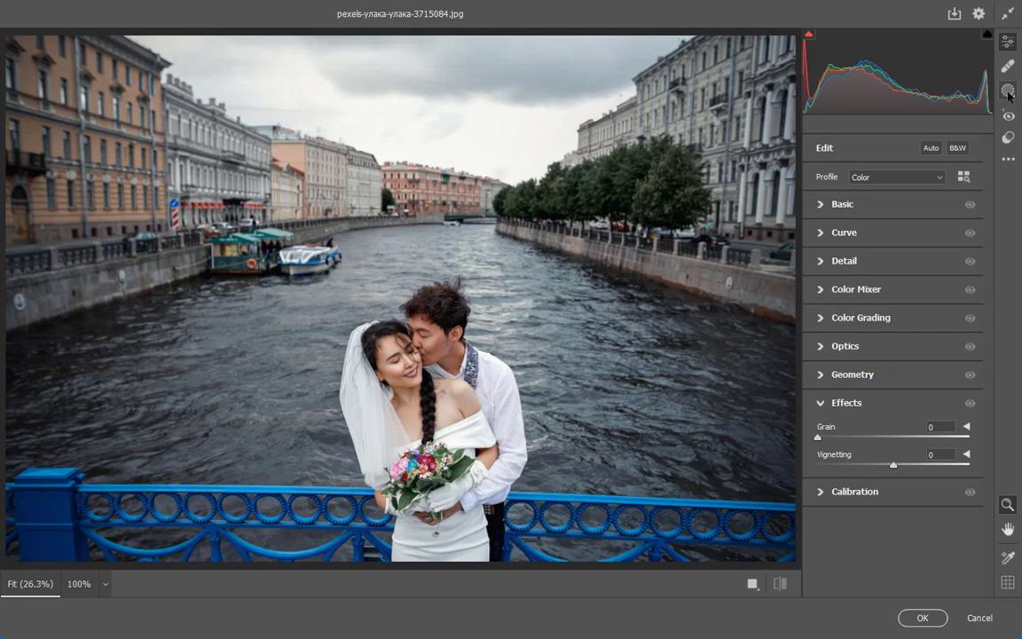
# Add a Sky mask with Exposure +0.50 and Contrast +16.
pyautogui.click(1008, 90)
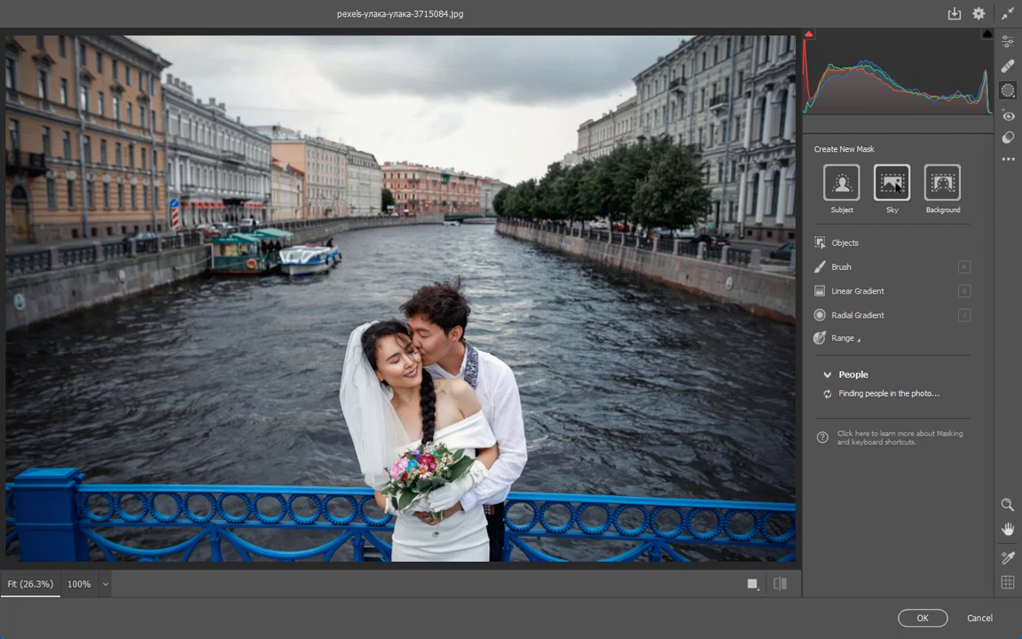
pyautogui.click(891, 184)
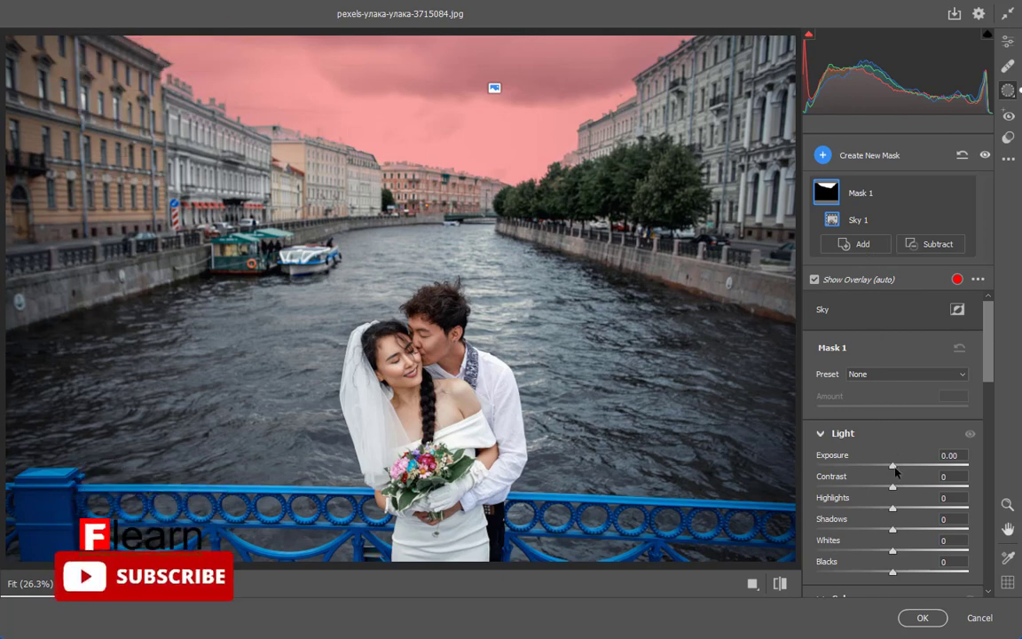
pyautogui.moveTo(892, 466)
pyautogui.mouseDown()
pyautogui.moveTo(878, 471)
pyautogui.moveTo(913, 473)
pyautogui.moveTo(879, 488)
pyautogui.mouseUp()
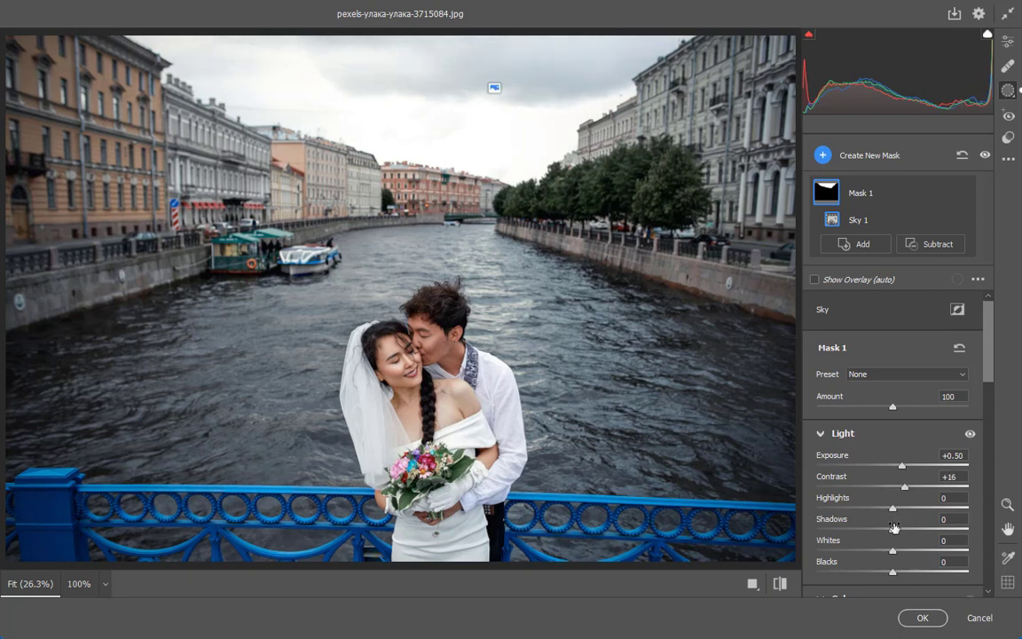
# Cool the sky mask to Temperature -29, Tint +21, raising the blue curve and lowering red.
pyautogui.scroll(-2, 896, 513)
pyautogui.scroll(-4, 896, 513)
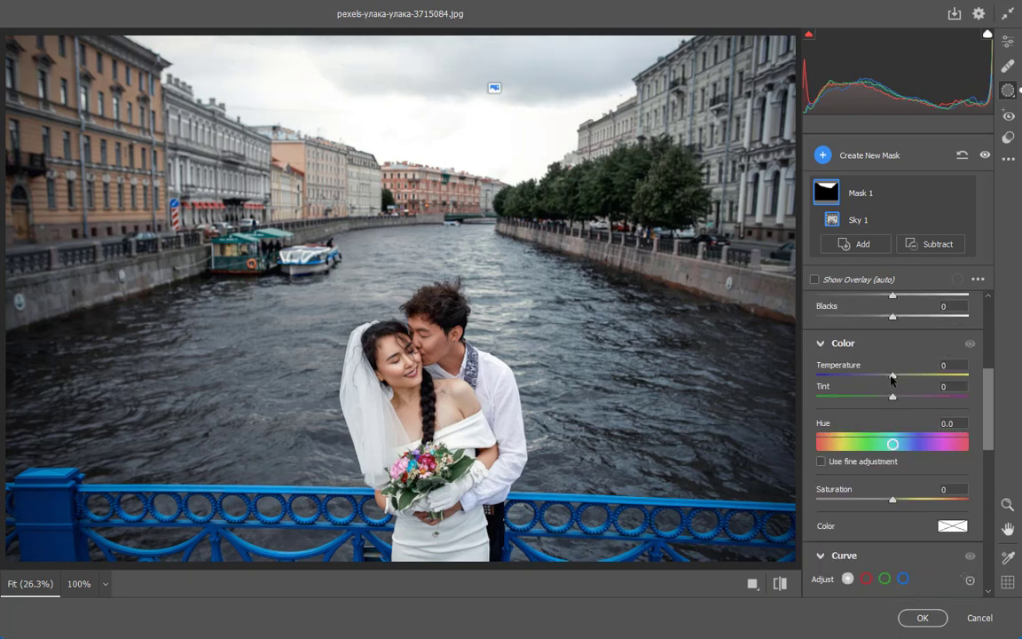
pyautogui.moveTo(891, 376)
pyautogui.mouseDown()
pyautogui.moveTo(869, 380)
pyautogui.moveTo(907, 401)
pyautogui.mouseUp()
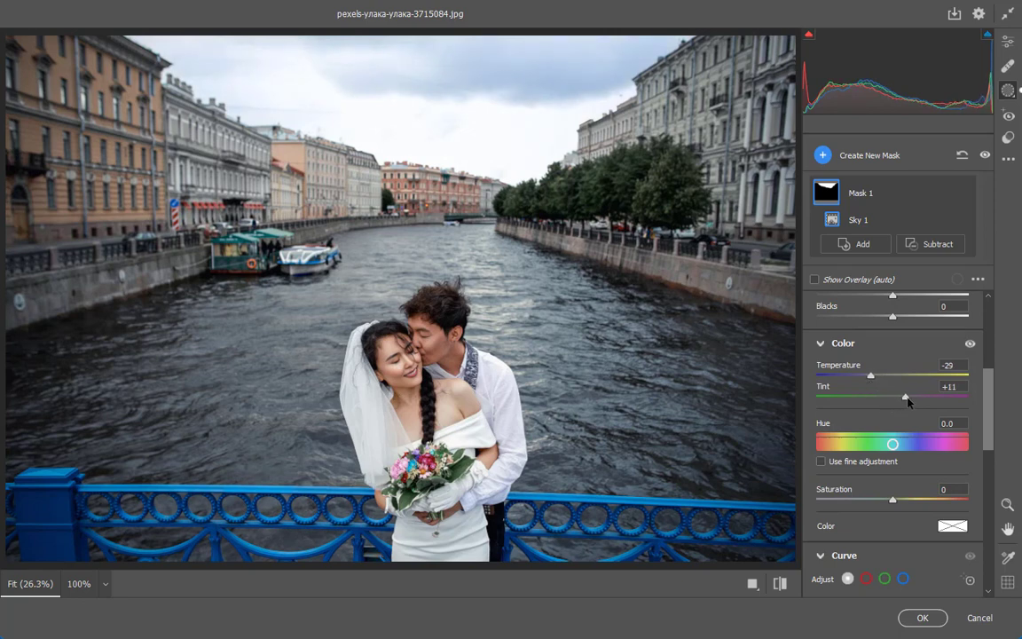
pyautogui.scroll(-2, 905, 443)
pyautogui.click(904, 493)
pyautogui.scroll(-4, 905, 495)
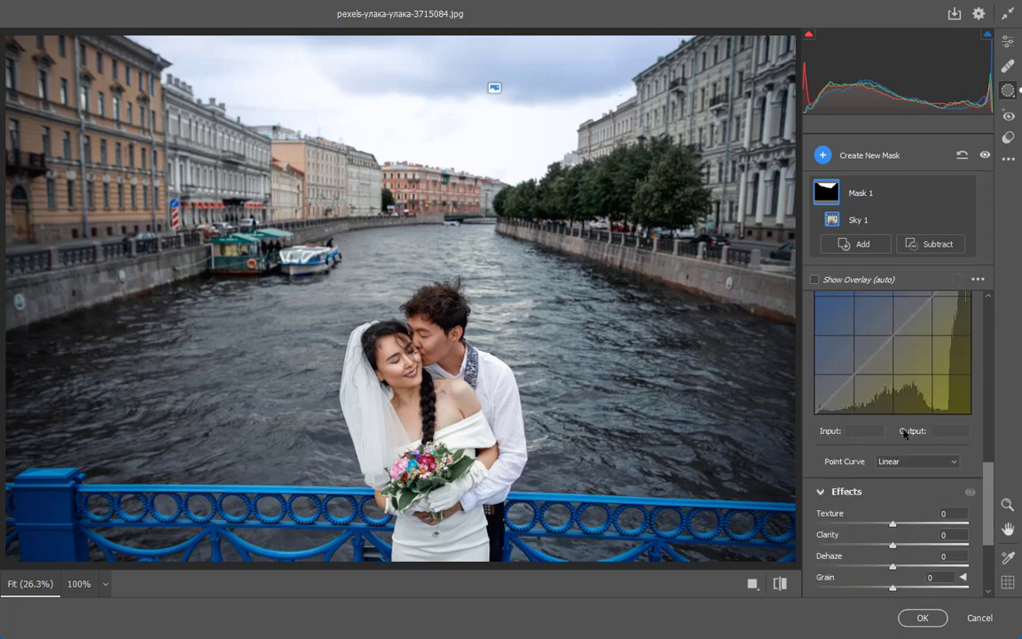
pyautogui.moveTo(896, 415); pyautogui.dragTo(888, 410)
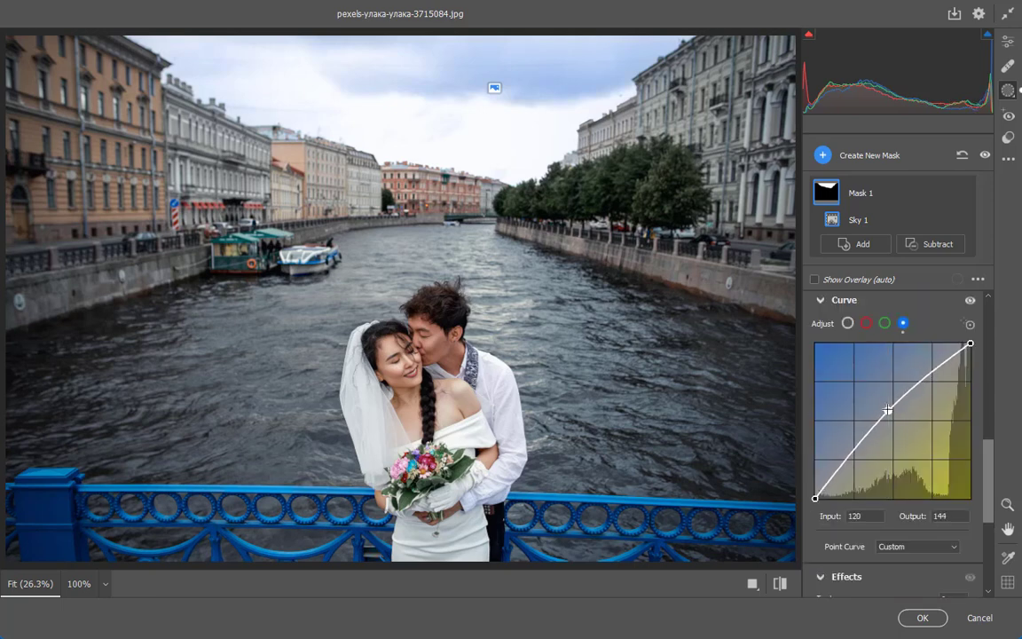
pyautogui.click(866, 323)
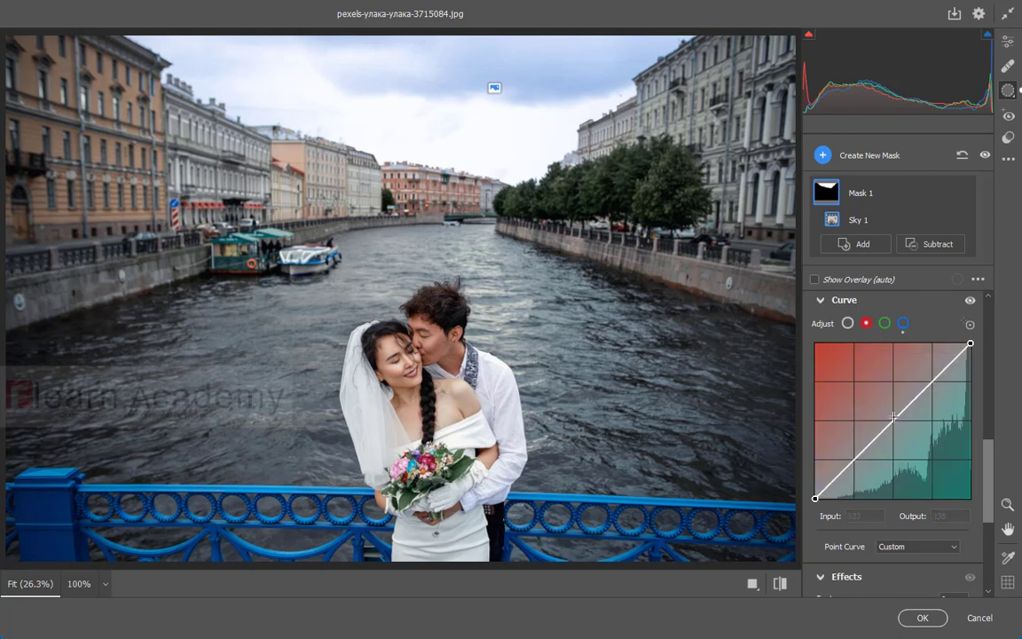
pyautogui.moveTo(902, 411); pyautogui.dragTo(900, 418)
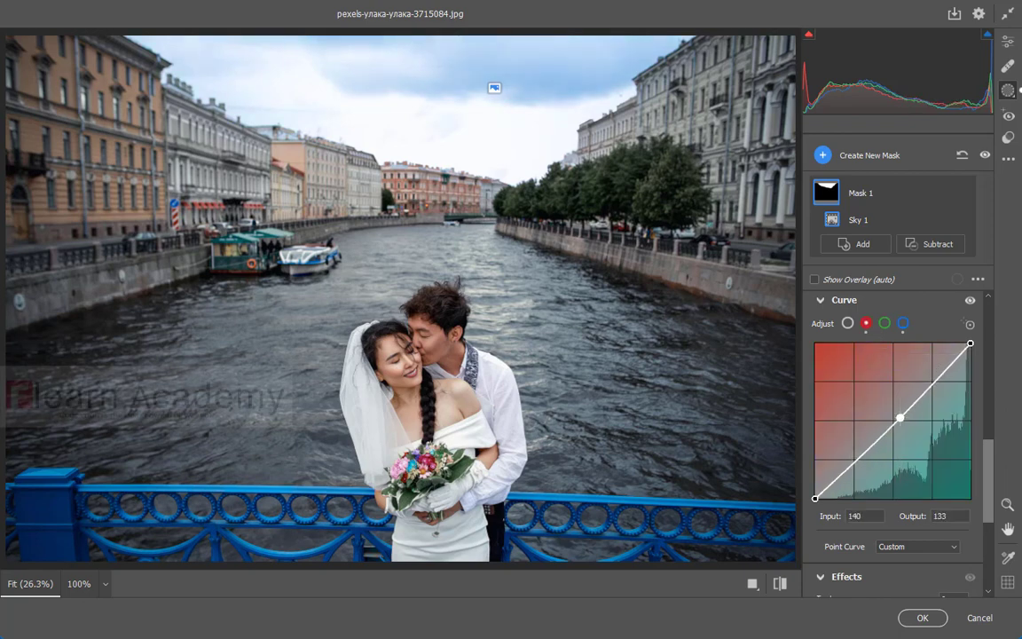
# Set the sky mask's Shadows to +26 and Highlights to -5.
pyautogui.scroll(2, 885, 323)
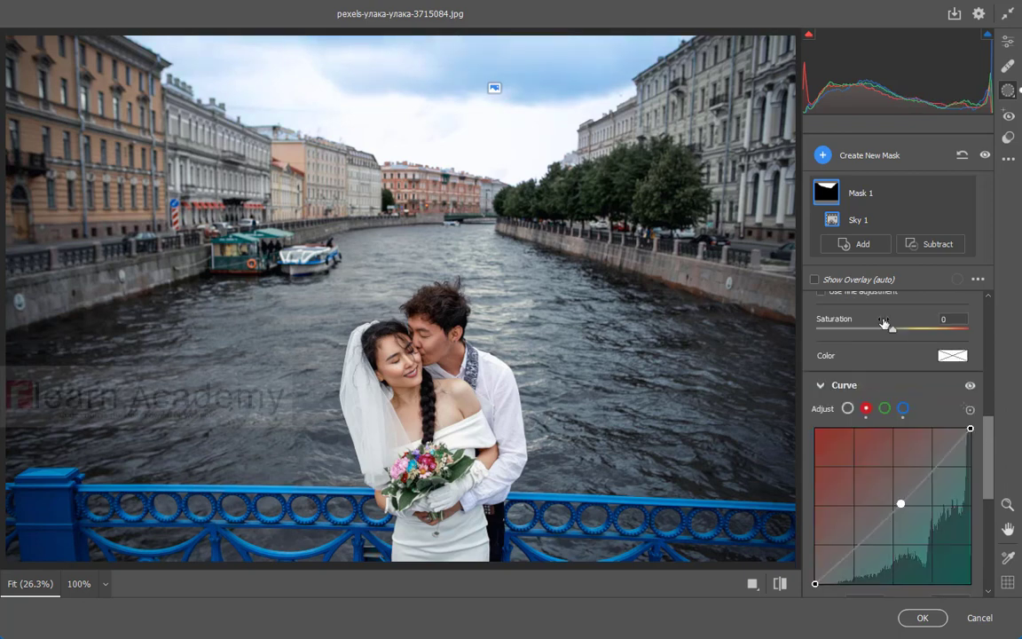
pyautogui.scroll(5, 886, 334)
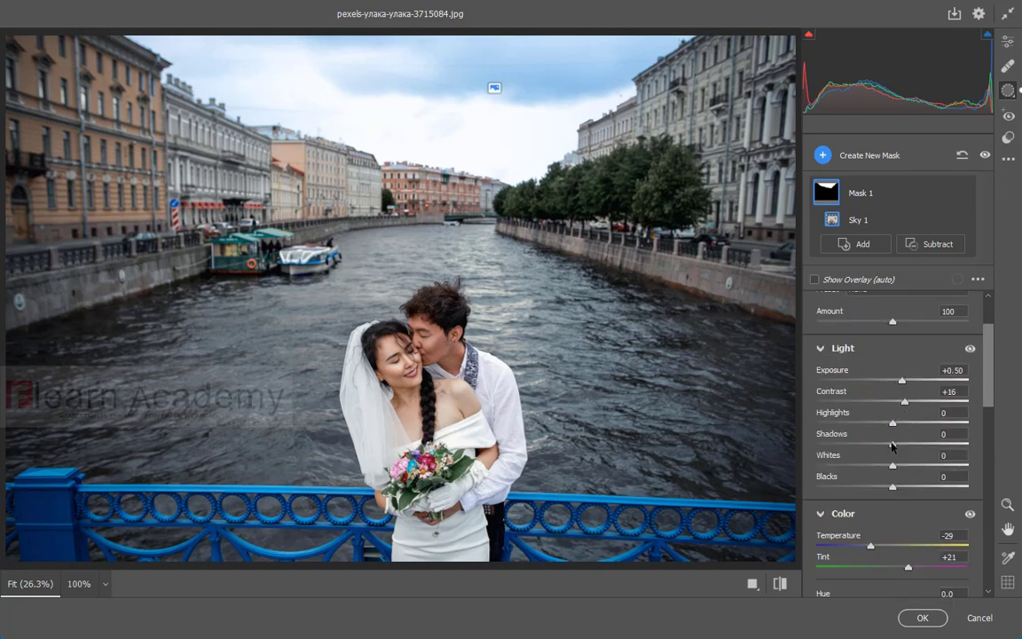
pyautogui.moveTo(893, 444); pyautogui.dragTo(923, 448)
pyautogui.moveTo(892, 422); pyautogui.dragTo(889, 423)
# Create a Select People mask of Person 2's facial skin and body skin.
pyautogui.click(860, 158)
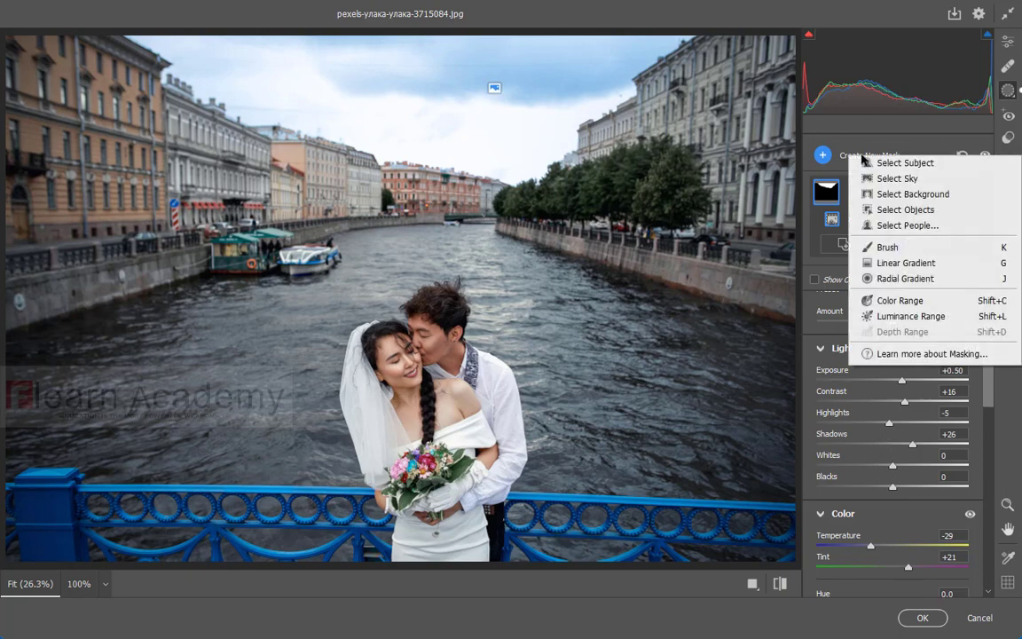
pyautogui.click(914, 230)
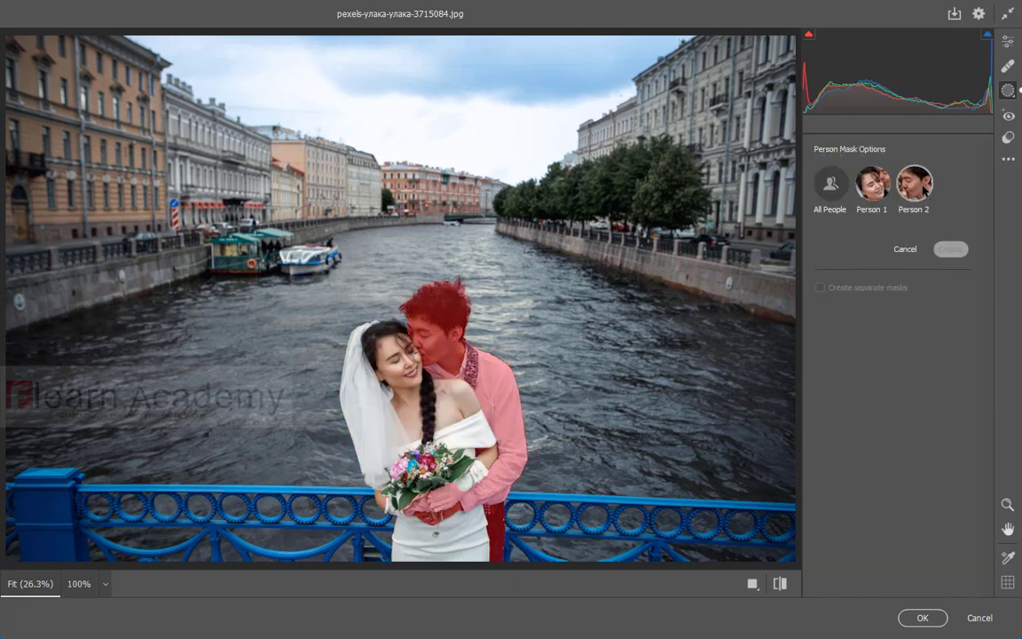
pyautogui.click(923, 188)
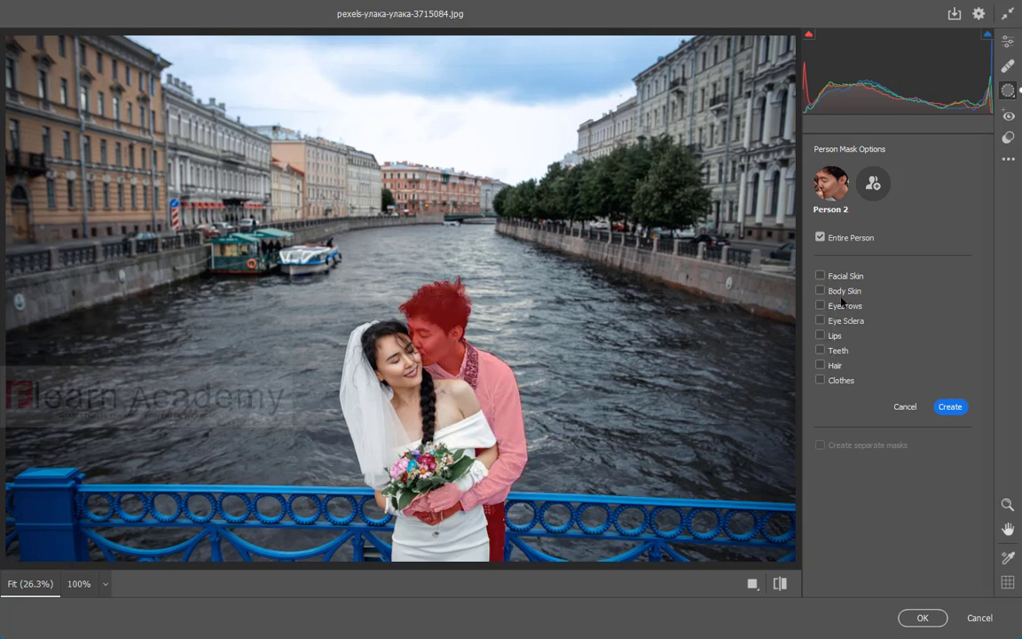
pyautogui.click(819, 276)
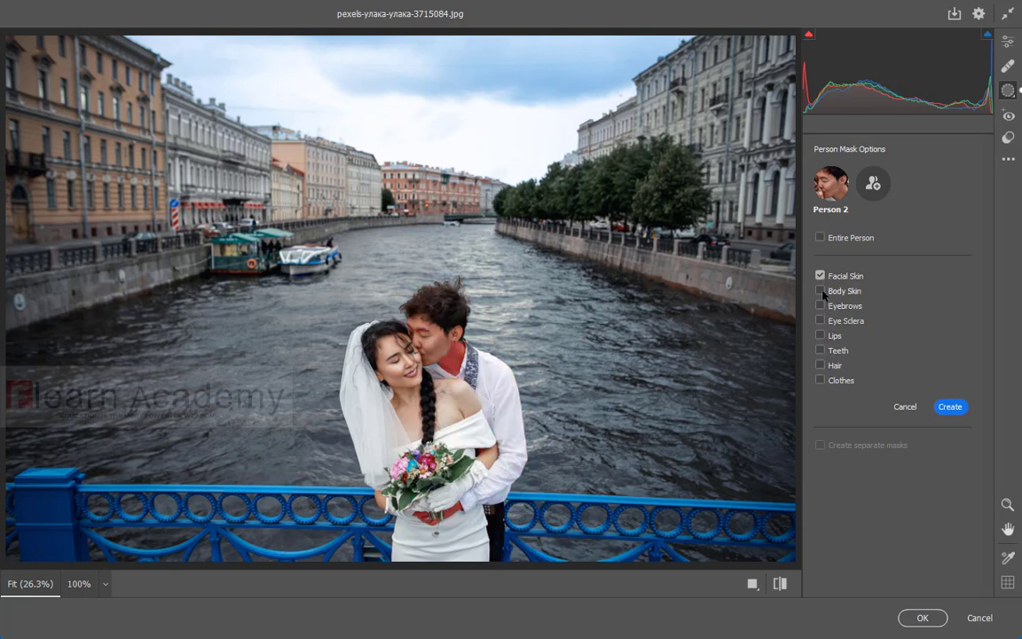
pyautogui.click(820, 290)
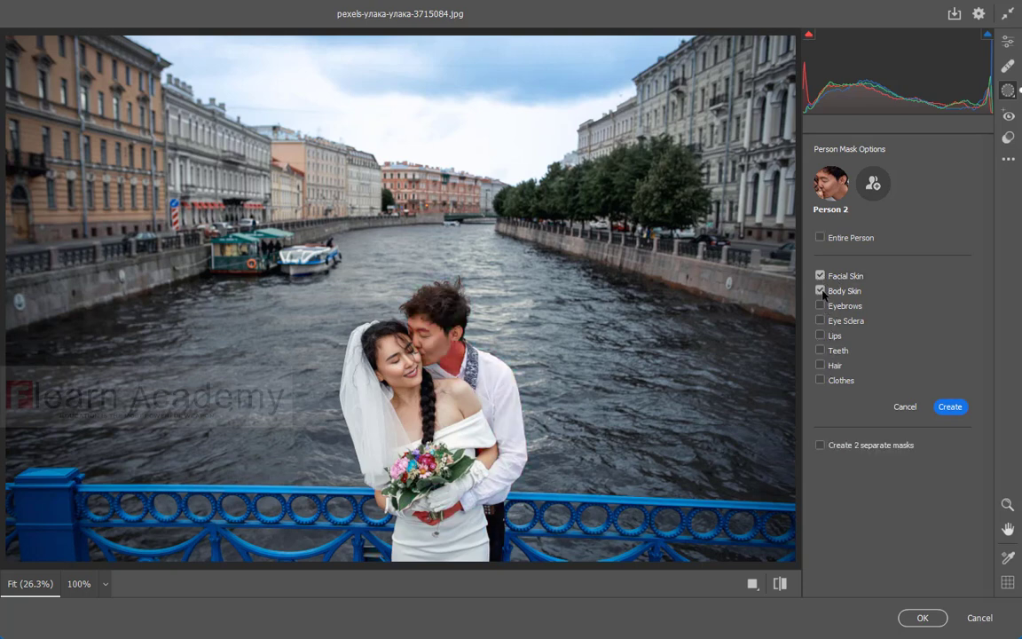
pyautogui.click(955, 407)
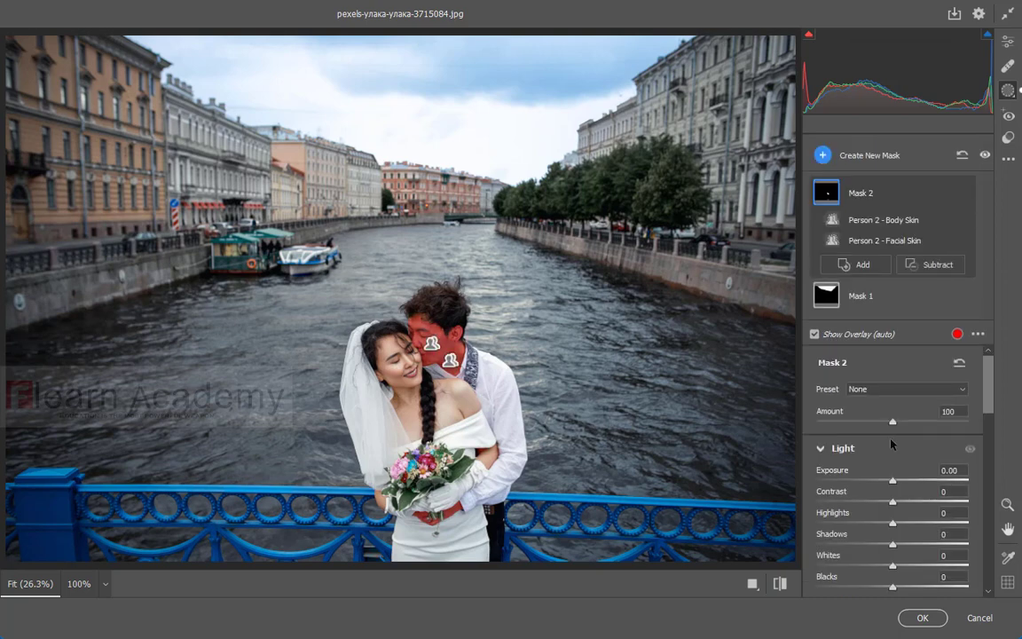
# Slightly raise the exposure and contrast of the groom's skin mask.
pyautogui.moveTo(893, 486); pyautogui.dragTo(895, 485)
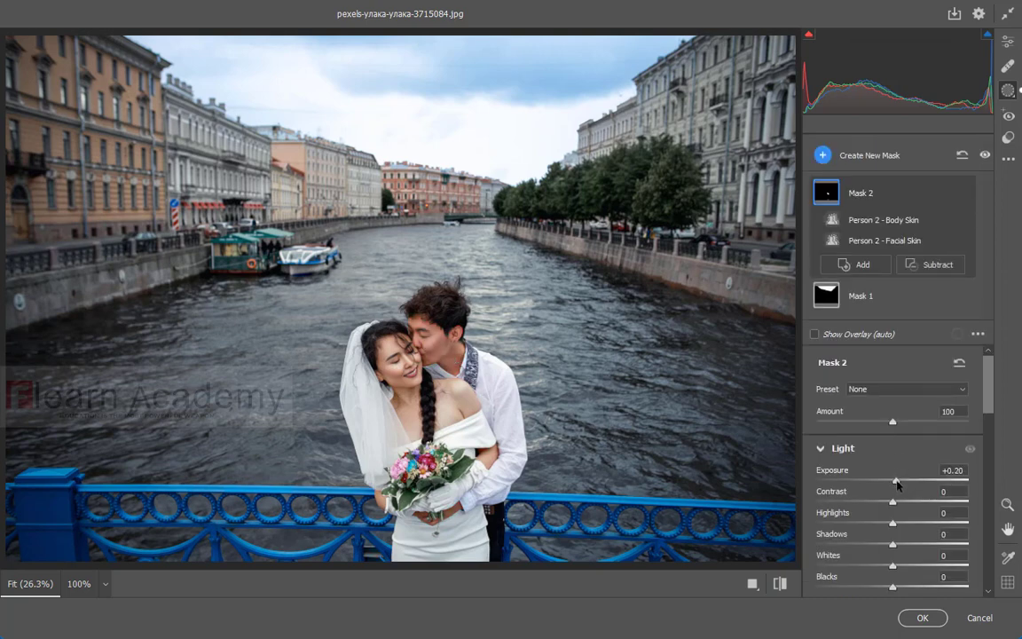
pyautogui.hotkey('ctrl', '+')
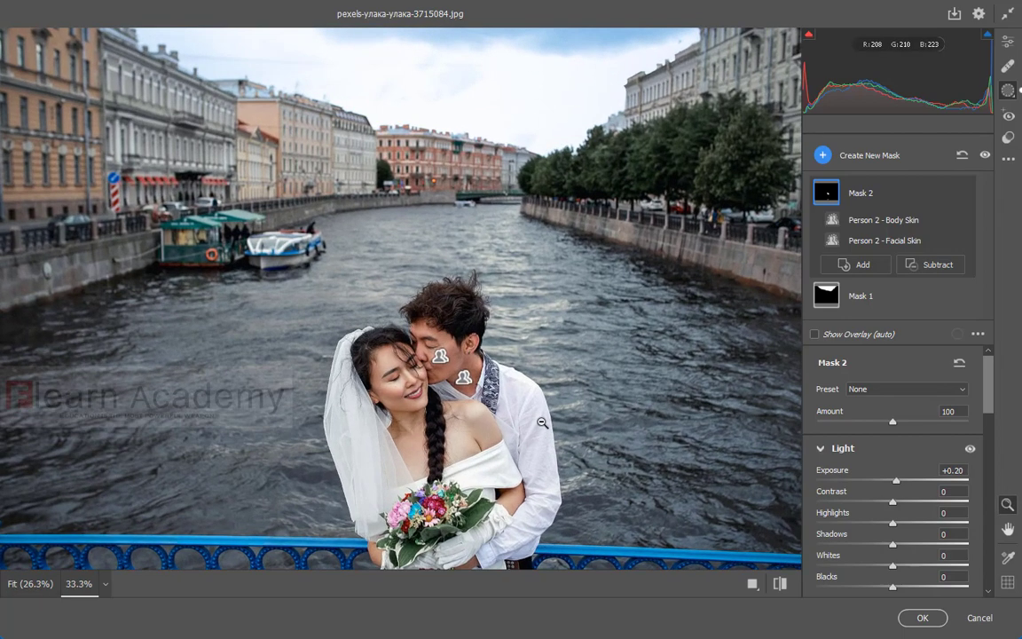
pyautogui.hotkey('ctrl', '+')
pyautogui.scroll(-5, 562, 360)
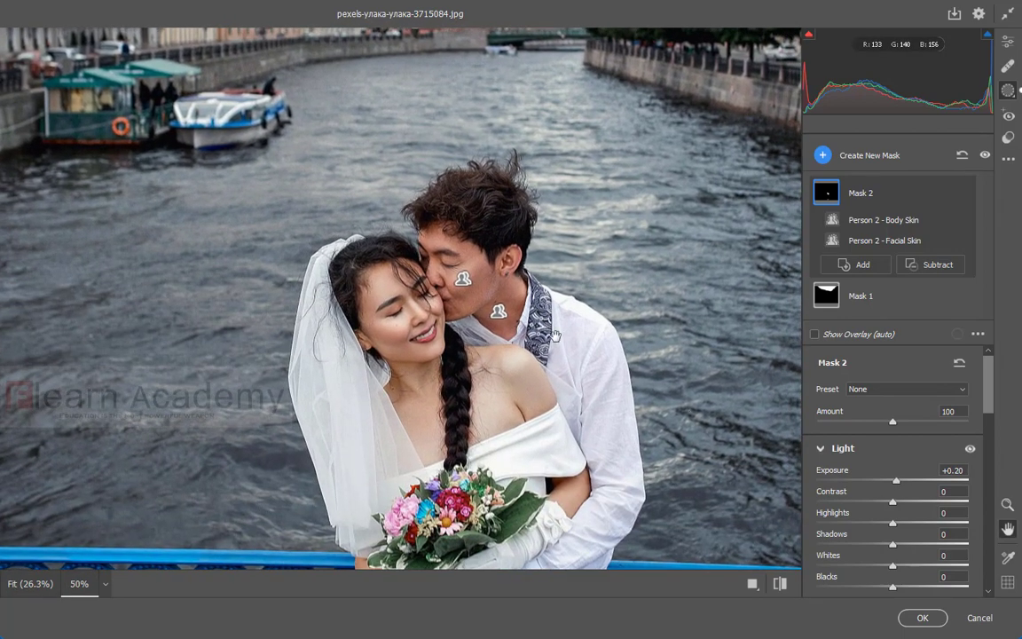
pyautogui.moveTo(897, 482)
pyautogui.mouseDown()
pyautogui.moveTo(922, 483)
pyautogui.moveTo(909, 484)
pyautogui.mouseUp()
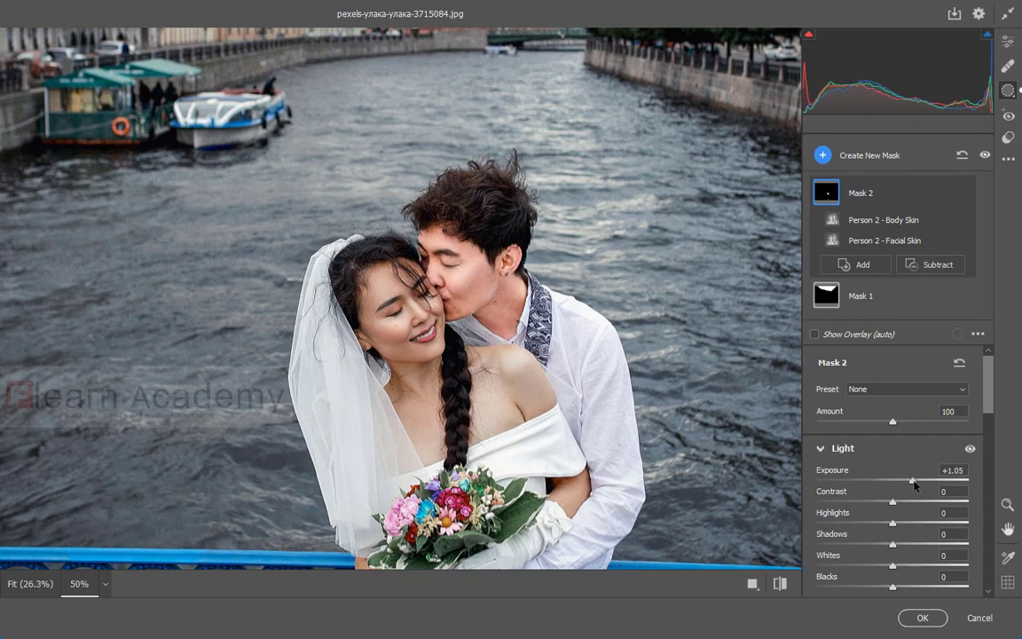
pyautogui.moveTo(892, 502)
pyautogui.mouseDown()
pyautogui.moveTo(904, 502)
pyautogui.moveTo(905, 523)
pyautogui.mouseUp()
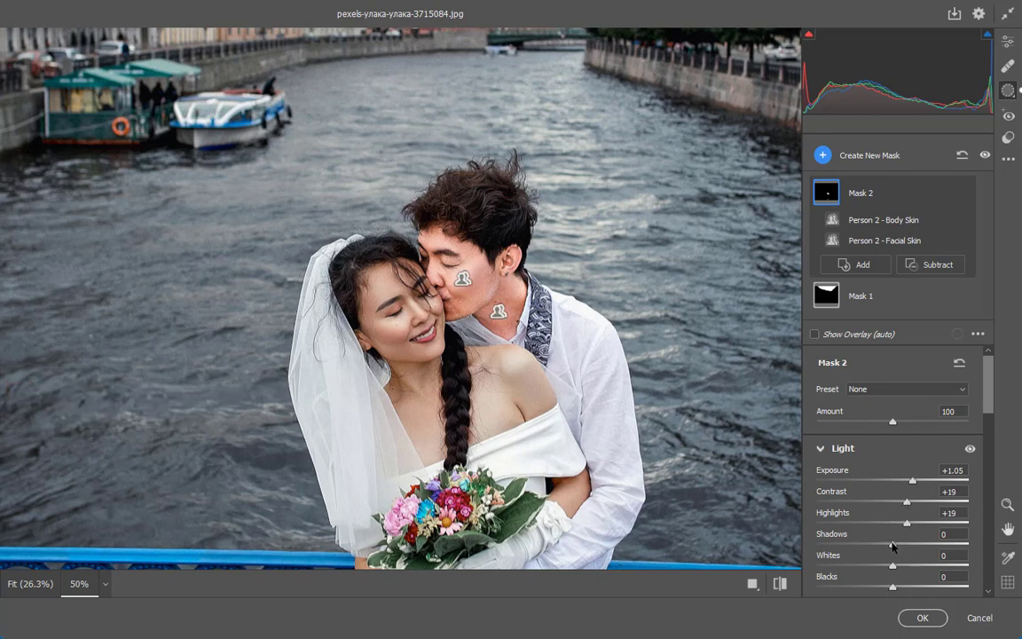
pyautogui.scroll(-5, 895, 533)
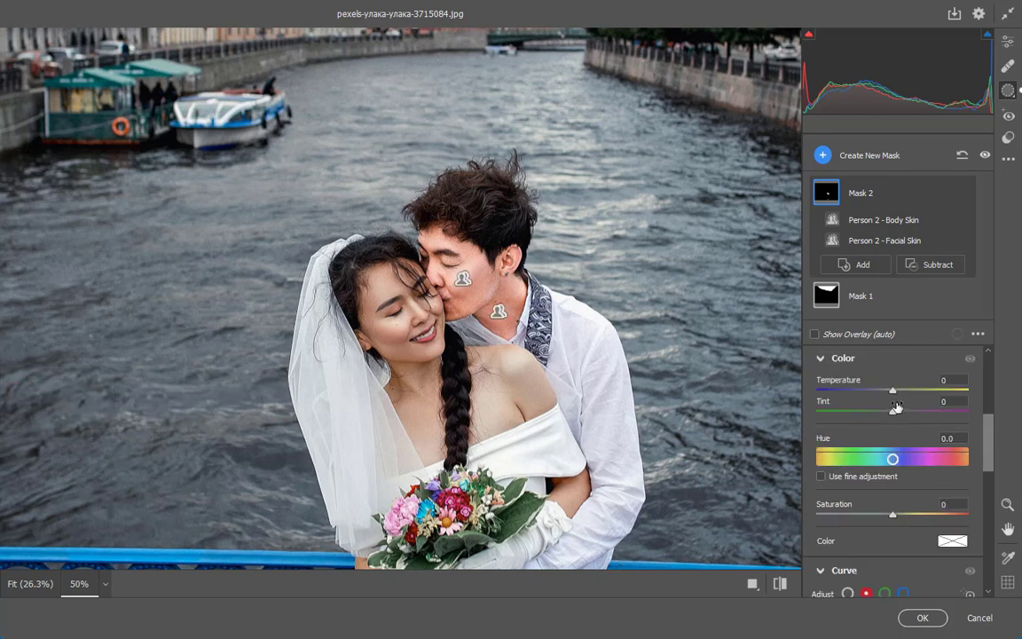
# Set the groom's skin mask to Temperature -7, Dehaze -16, Clarity -15 and Grain -17.
pyautogui.moveTo(893, 391); pyautogui.dragTo(889, 390)
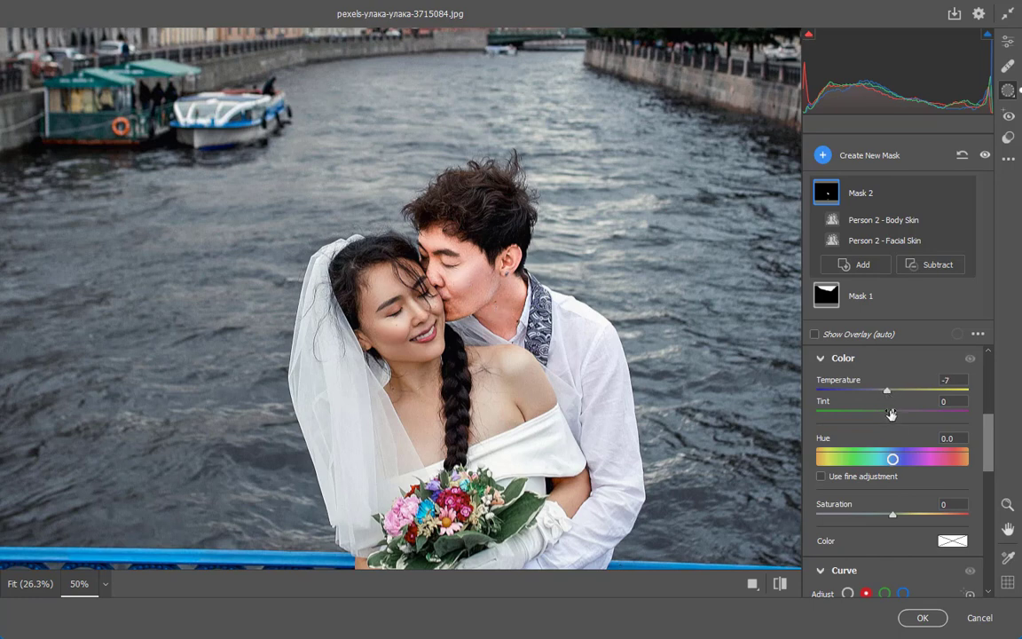
pyautogui.scroll(-4, 894, 519)
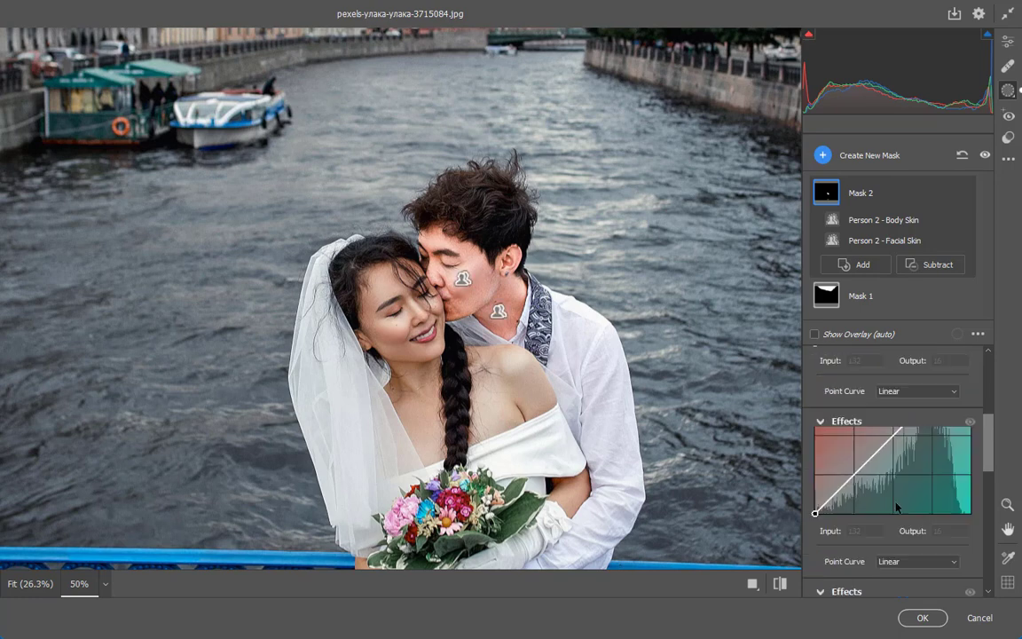
pyautogui.scroll(-3, 896, 508)
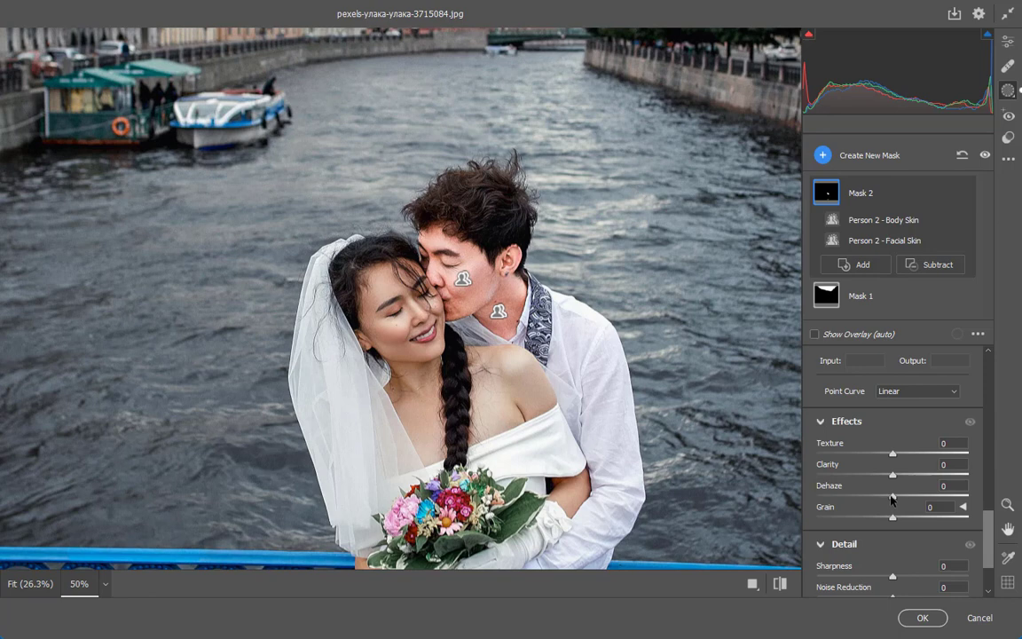
pyautogui.moveTo(892, 497); pyautogui.dragTo(879, 496)
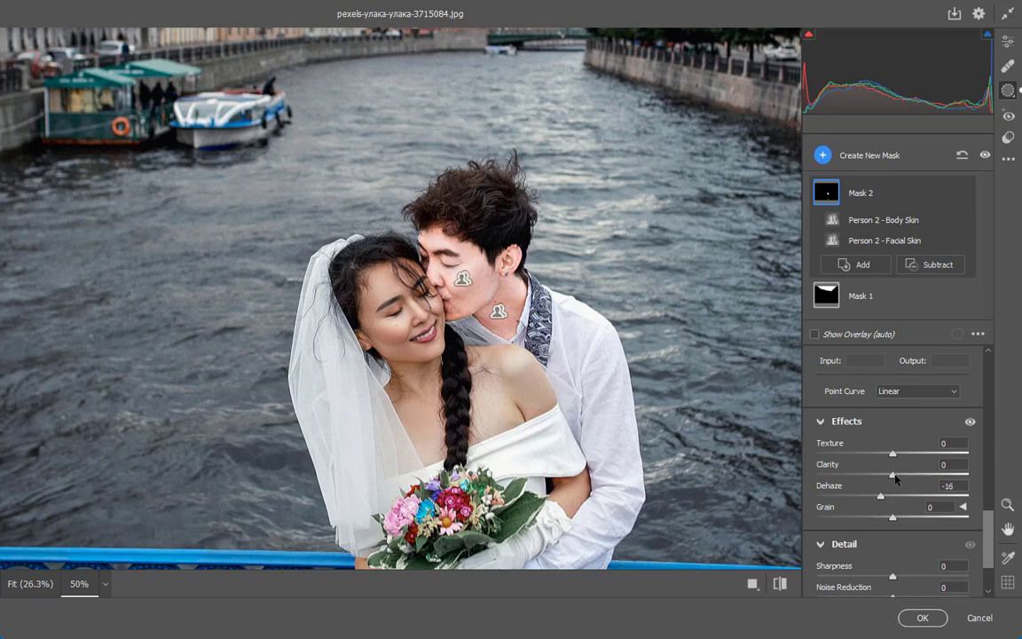
pyautogui.moveTo(893, 476); pyautogui.dragTo(869, 475)
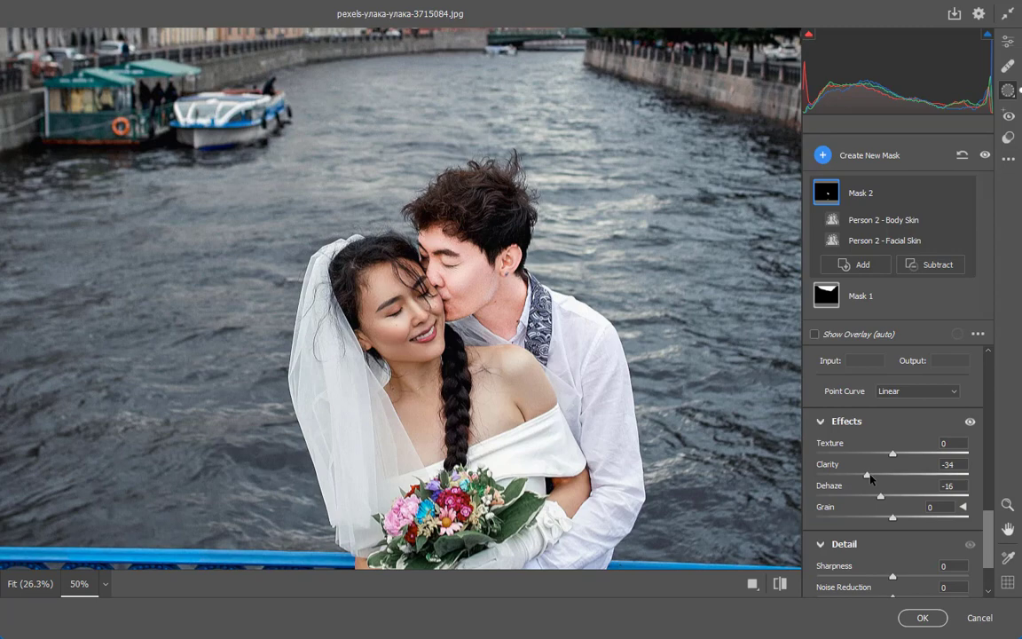
pyautogui.press('z')
pyautogui.click(435, 247)
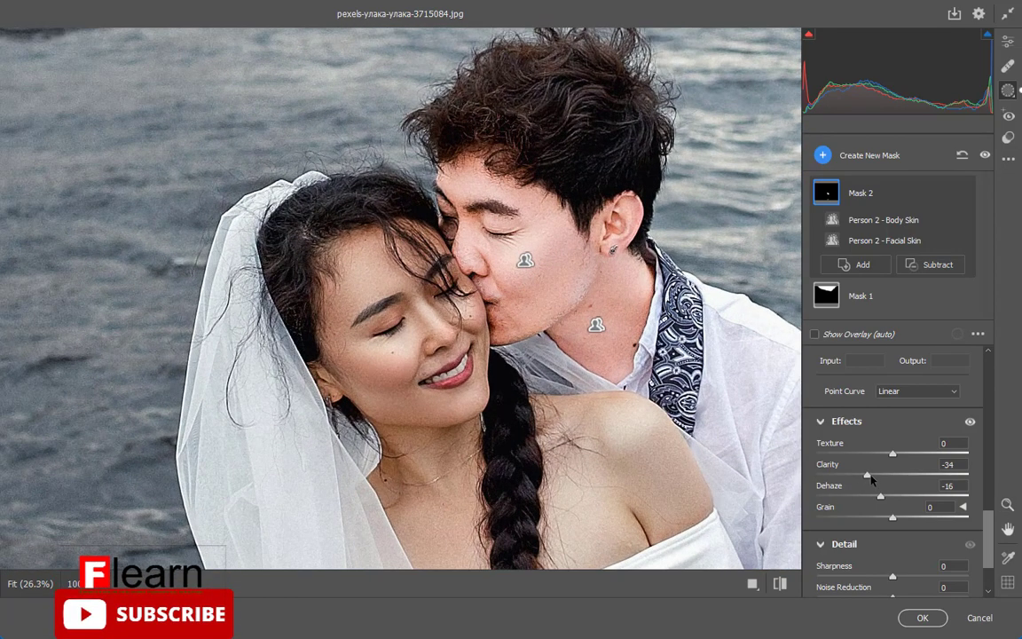
pyautogui.moveTo(869, 477); pyautogui.dragTo(883, 477)
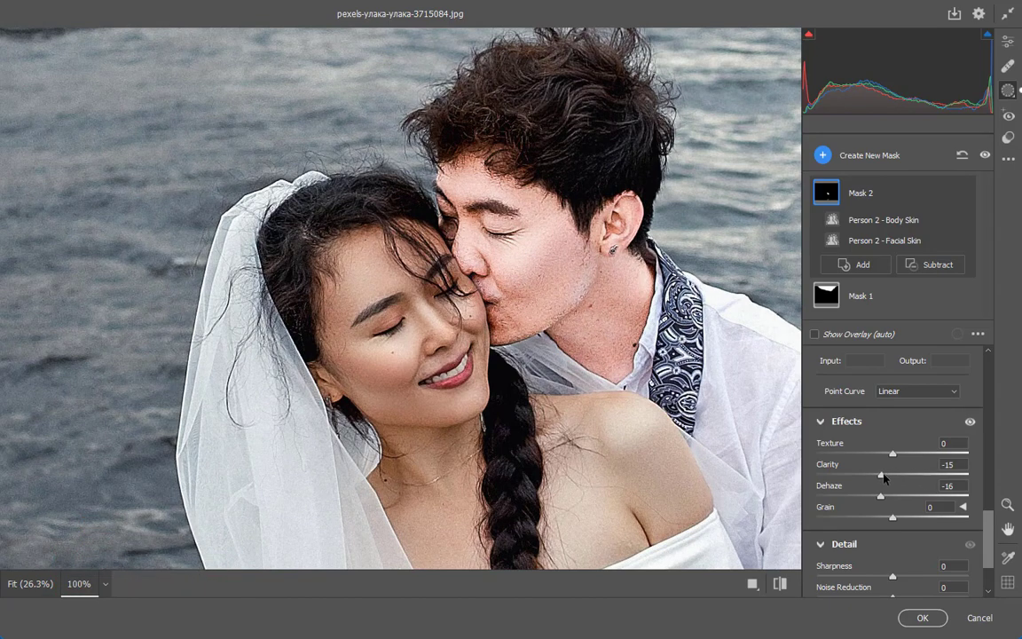
pyautogui.hotkey('ctrl', '-')
pyautogui.hotkey('ctrl', '-')
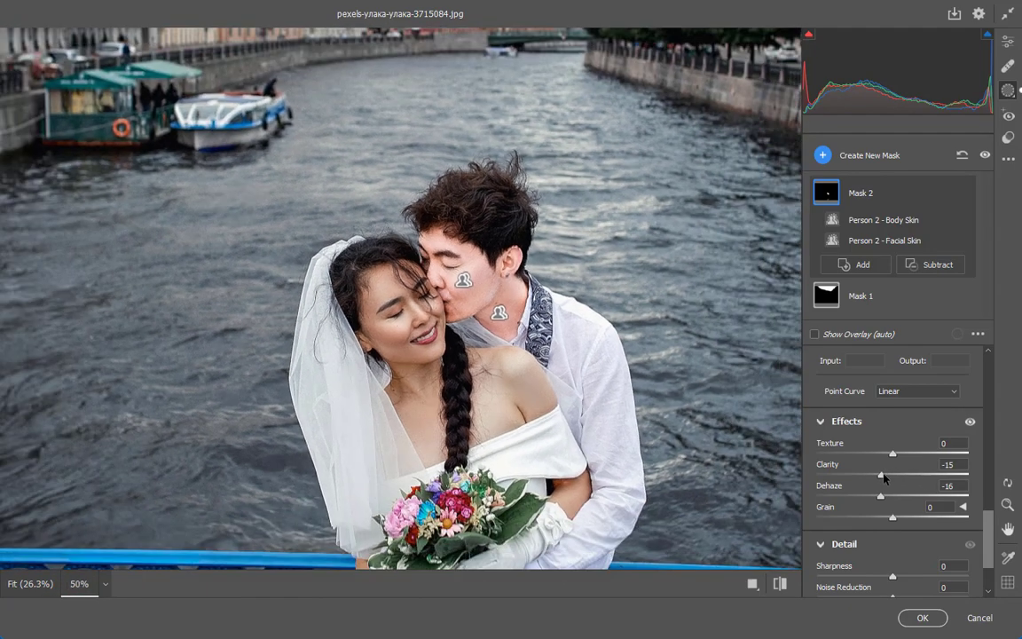
pyautogui.hotkey('ctrl', '-')
pyautogui.moveTo(894, 522); pyautogui.dragTo(876, 521)
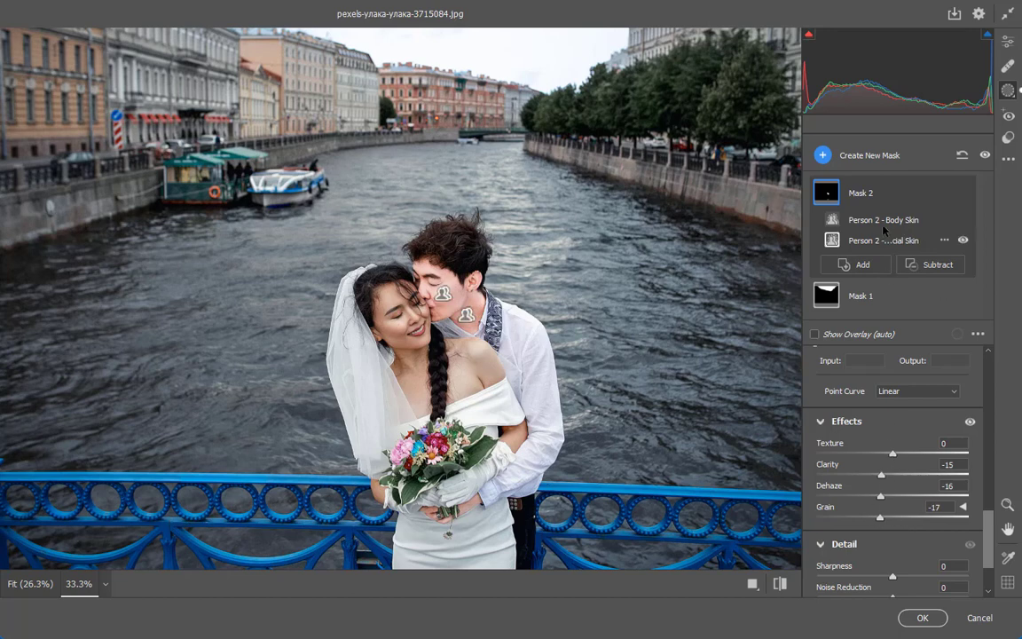
# Create a Person 2 mask covering only the groom's hair.
pyautogui.click(851, 157)
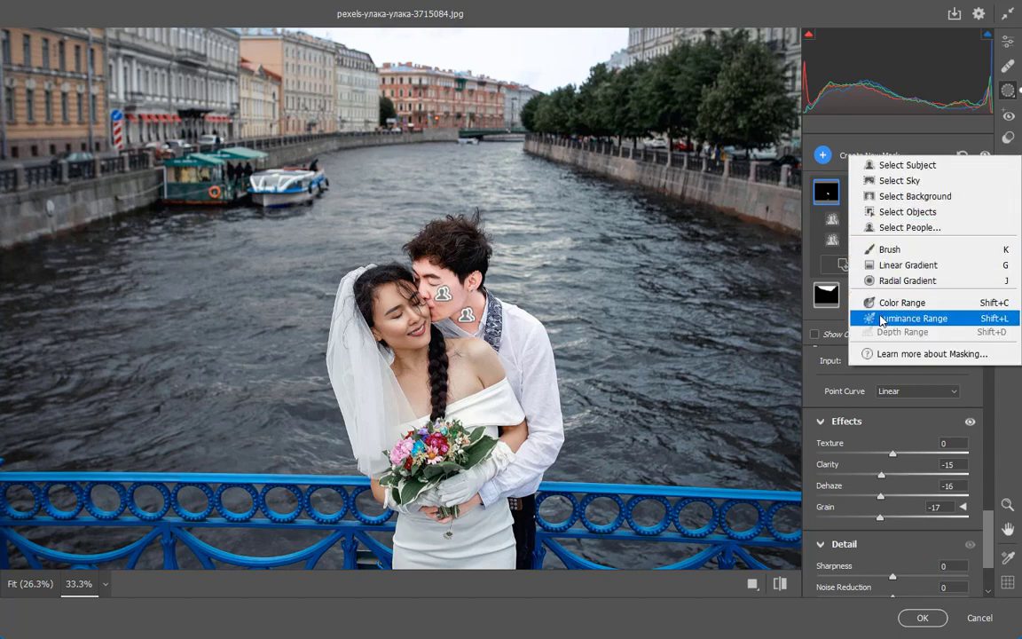
pyautogui.click(890, 228)
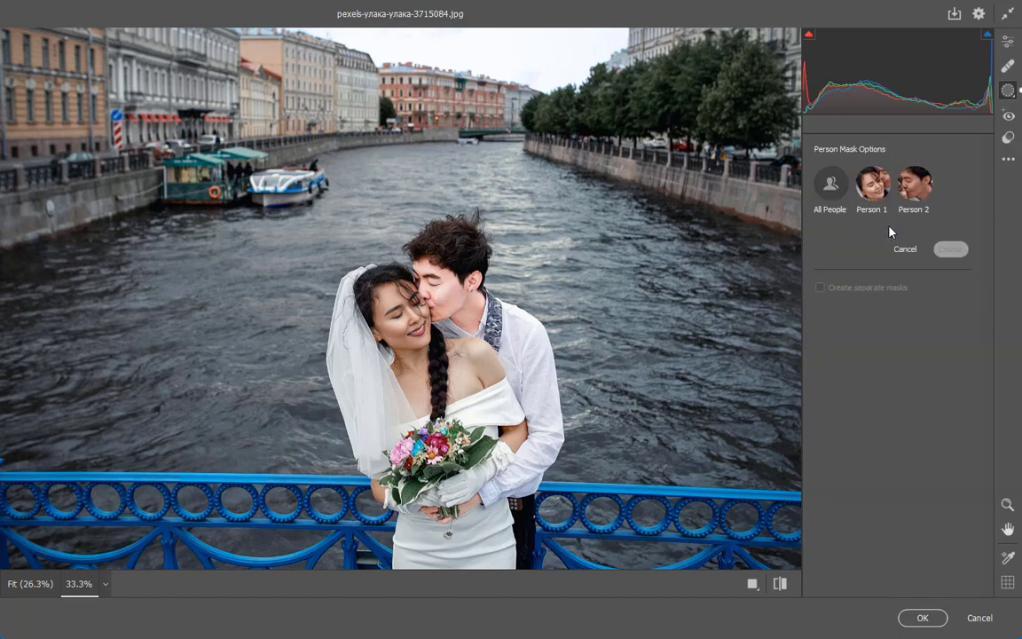
pyautogui.click(914, 182)
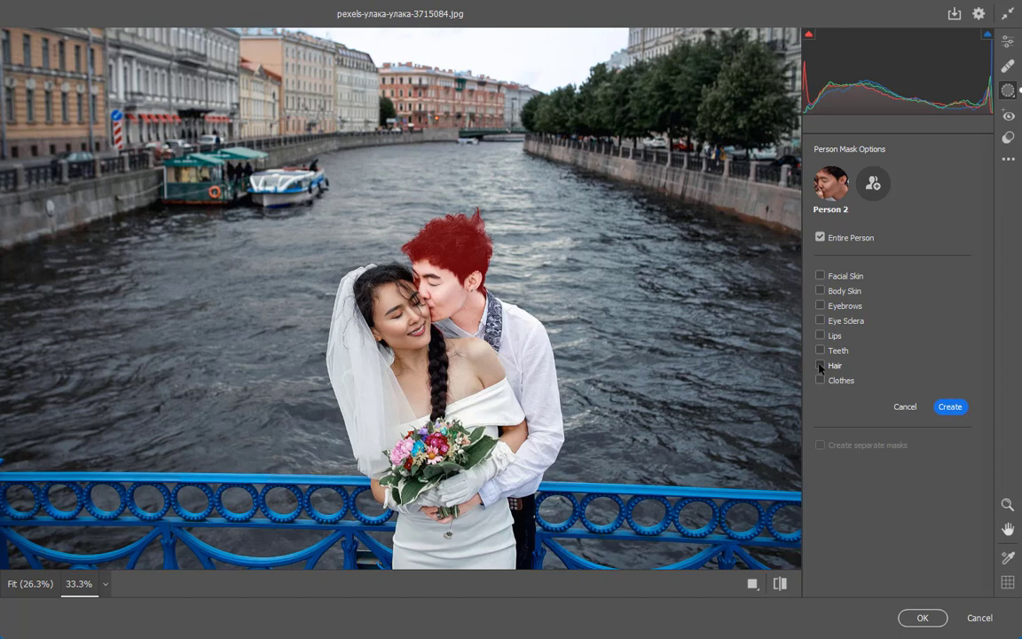
pyautogui.click(820, 365)
pyautogui.click(951, 408)
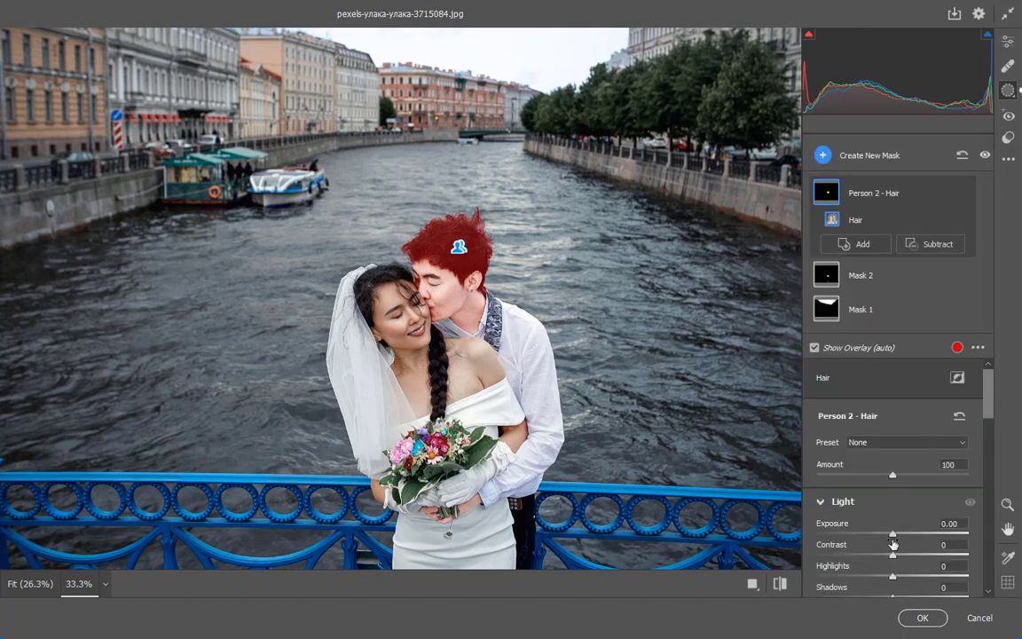
# Give the hair mask Exposure +1.25, Contrast +20, Temperature +4 and a slightly raised red-curve midpoint.
pyautogui.moveTo(893, 533)
pyautogui.mouseDown()
pyautogui.moveTo(917, 535)
pyautogui.moveTo(909, 559)
pyautogui.mouseUp()
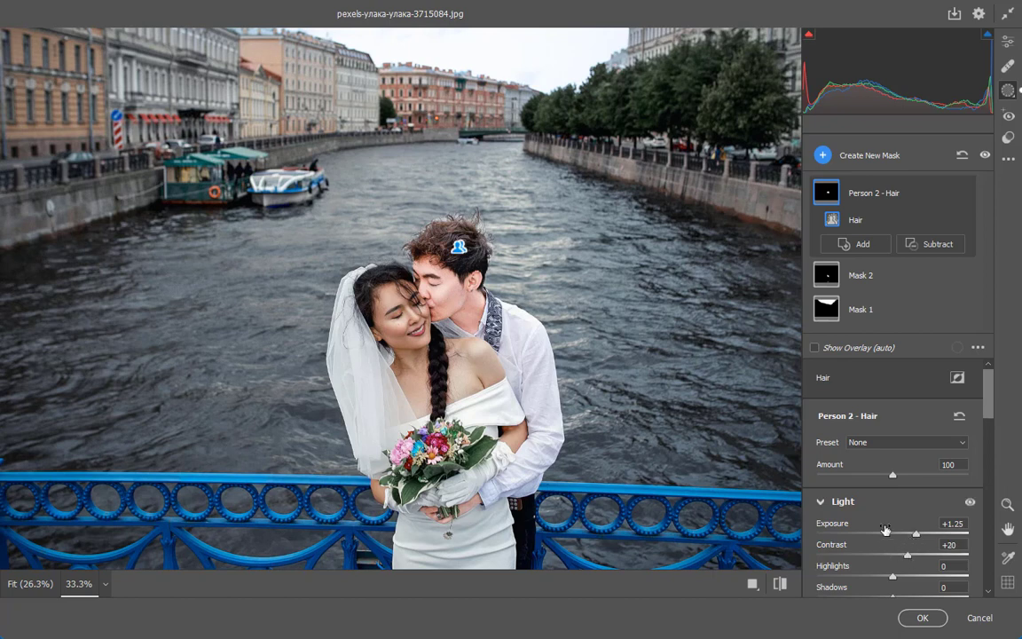
pyautogui.scroll(-2, 896, 546)
pyautogui.scroll(-2, 887, 540)
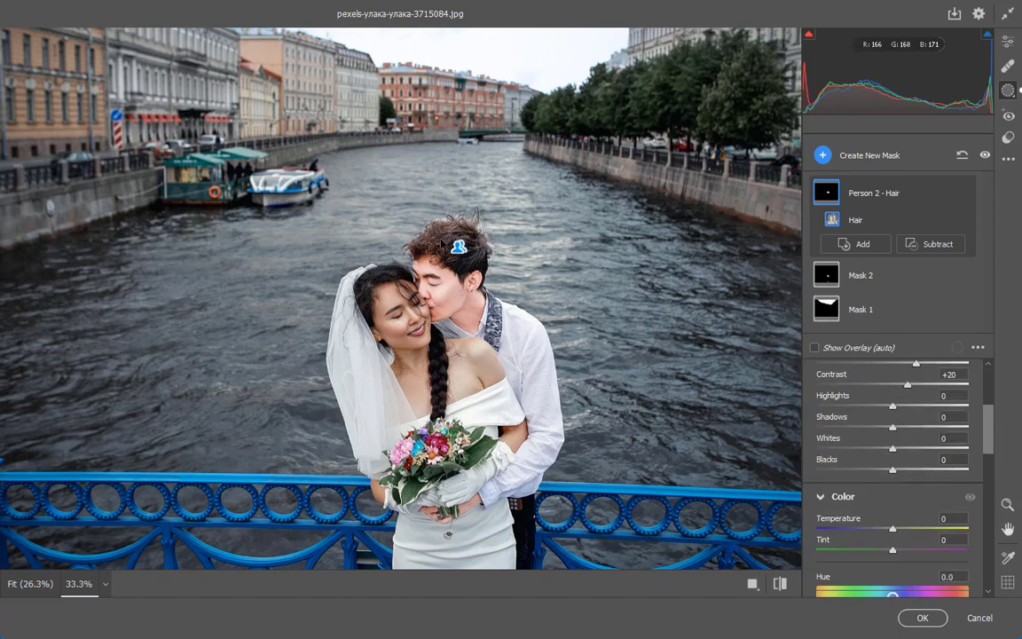
pyautogui.scroll(3, 719, 430)
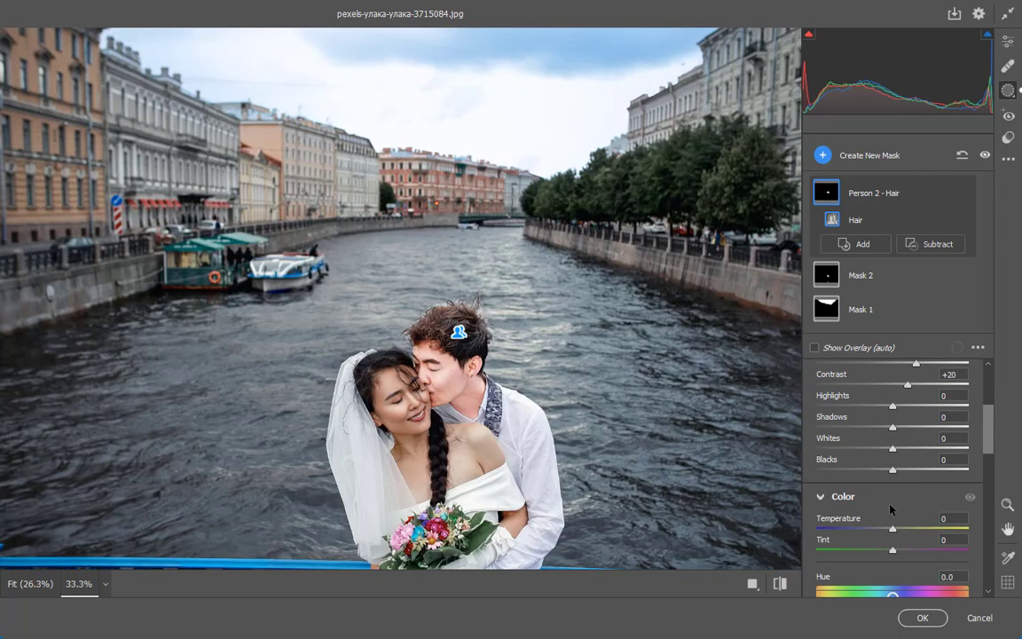
pyautogui.moveTo(893, 531); pyautogui.dragTo(906, 532)
pyautogui.moveTo(902, 530); pyautogui.dragTo(896, 532)
pyautogui.scroll(-2, 896, 531)
pyautogui.scroll(-4, 898, 531)
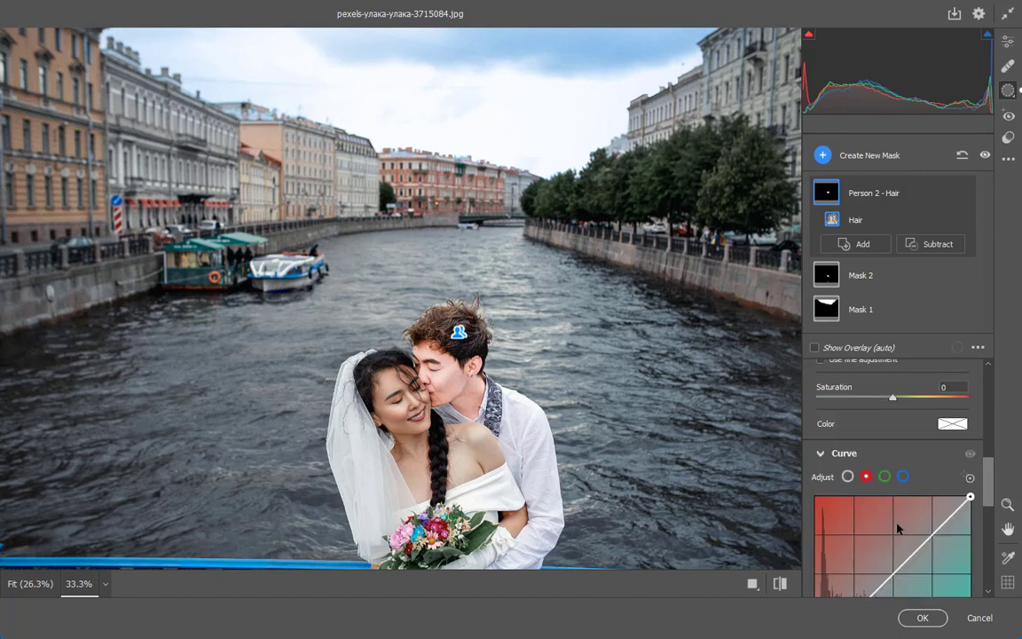
pyautogui.scroll(-2, 907, 529)
pyautogui.click(893, 488)
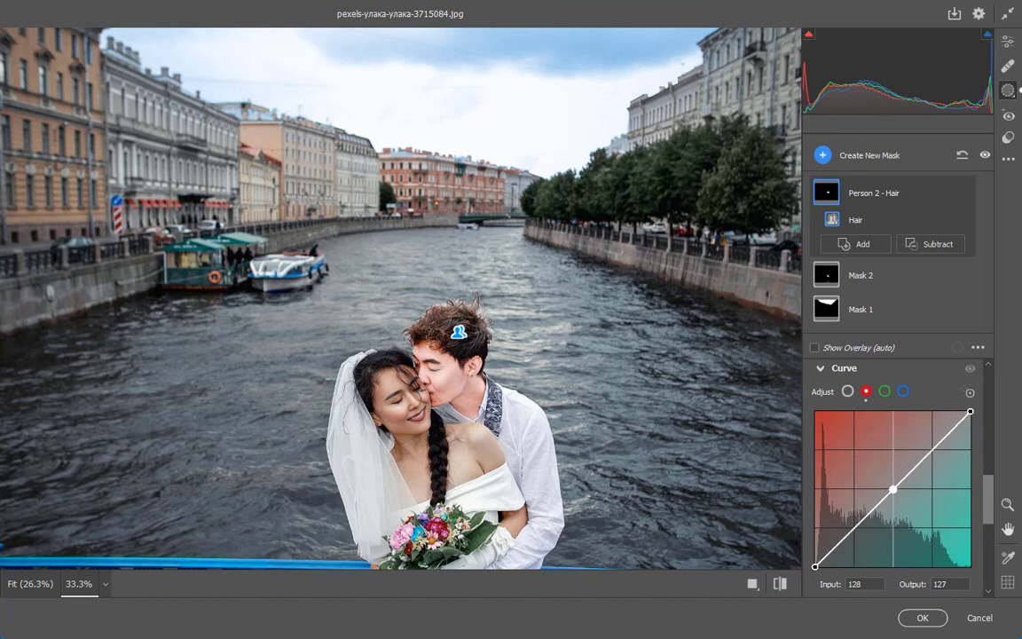
pyautogui.moveTo(892, 488); pyautogui.dragTo(890, 487)
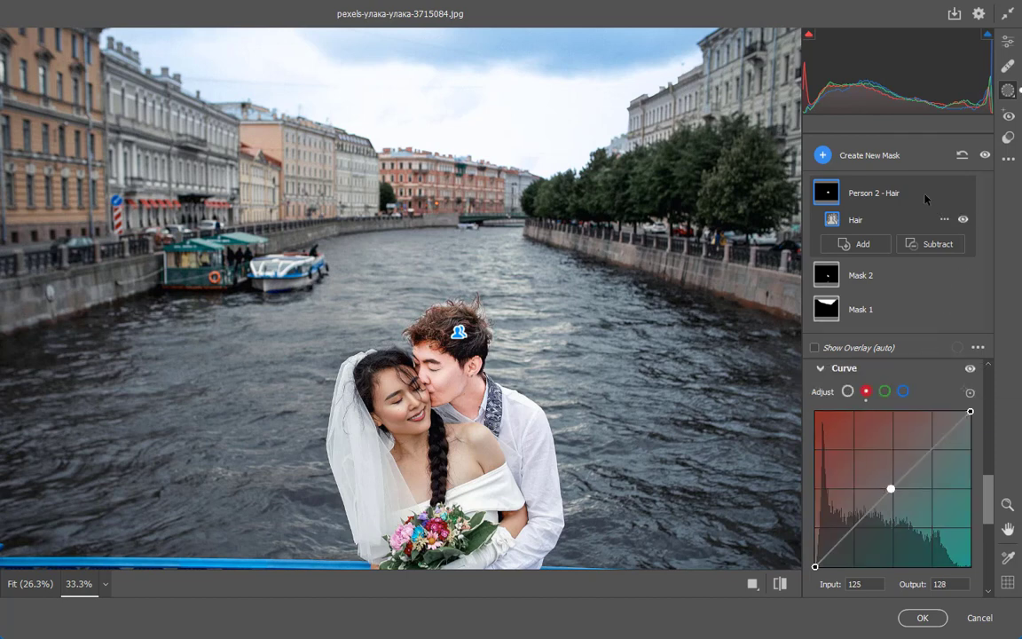
# Create a Person 1 mask limited to the bride's facial skin and body skin.
pyautogui.click(855, 156)
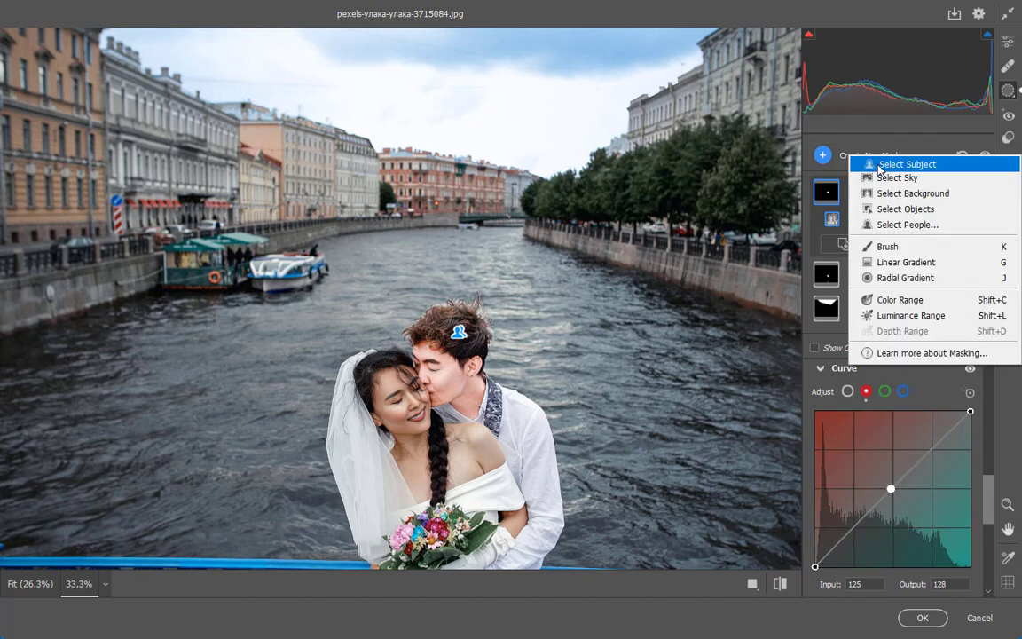
pyautogui.click(897, 228)
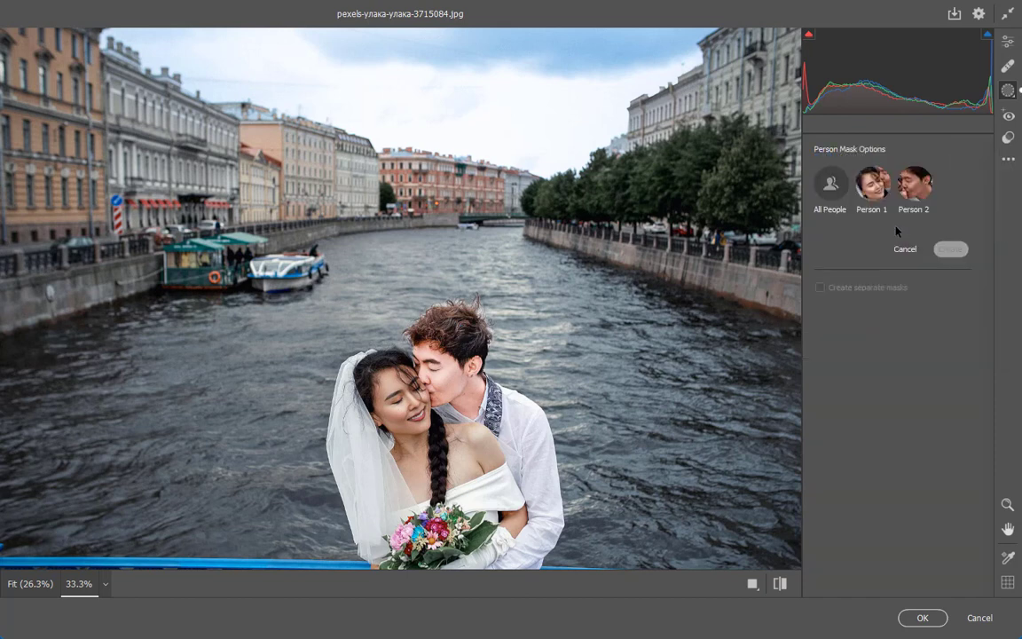
pyautogui.click(872, 181)
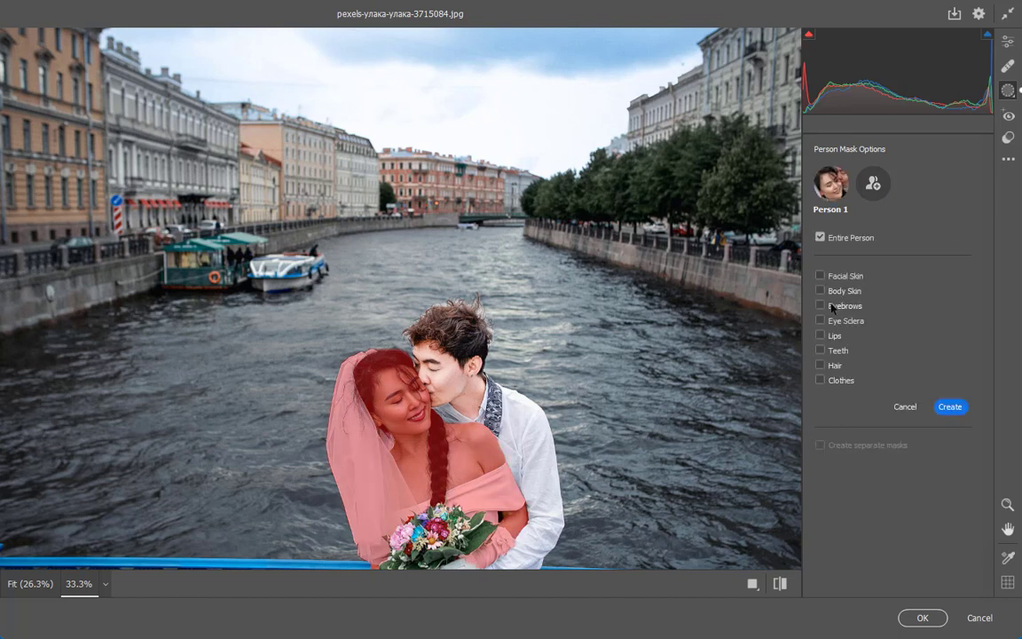
pyautogui.click(820, 276)
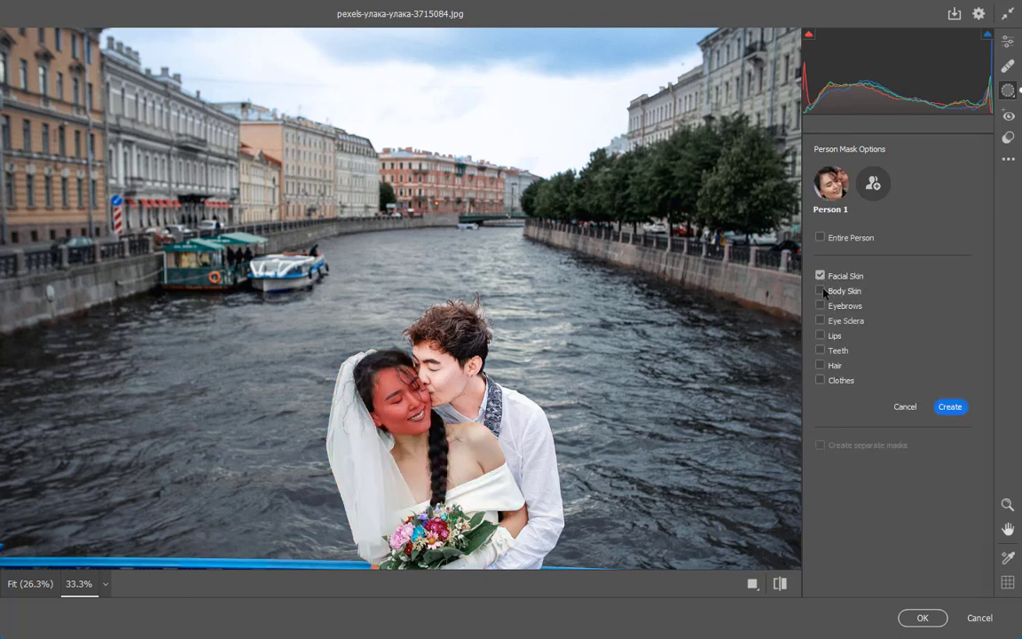
pyautogui.click(821, 291)
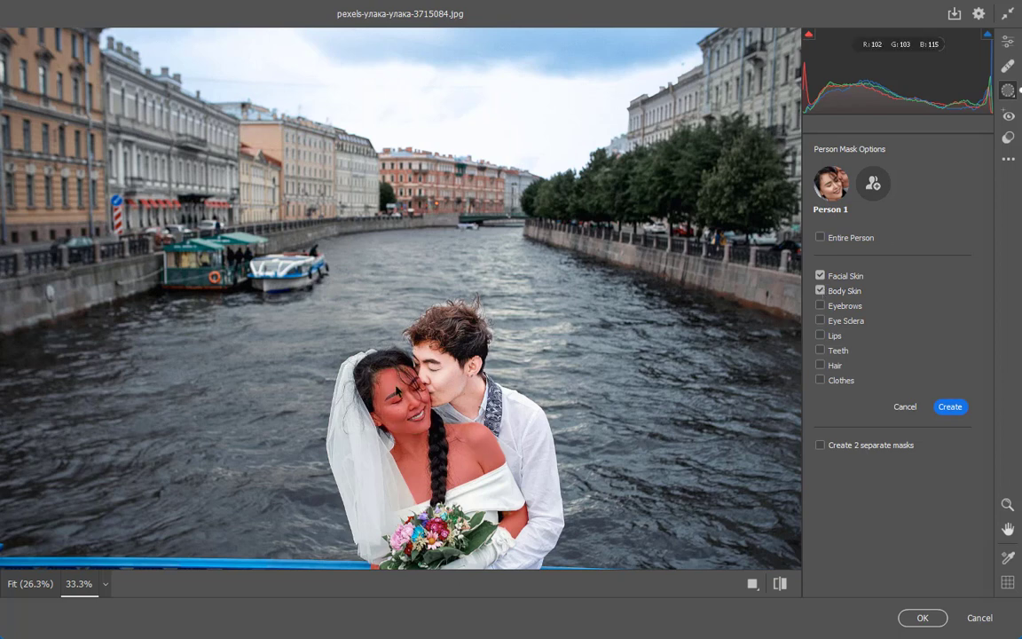
pyautogui.click(949, 406)
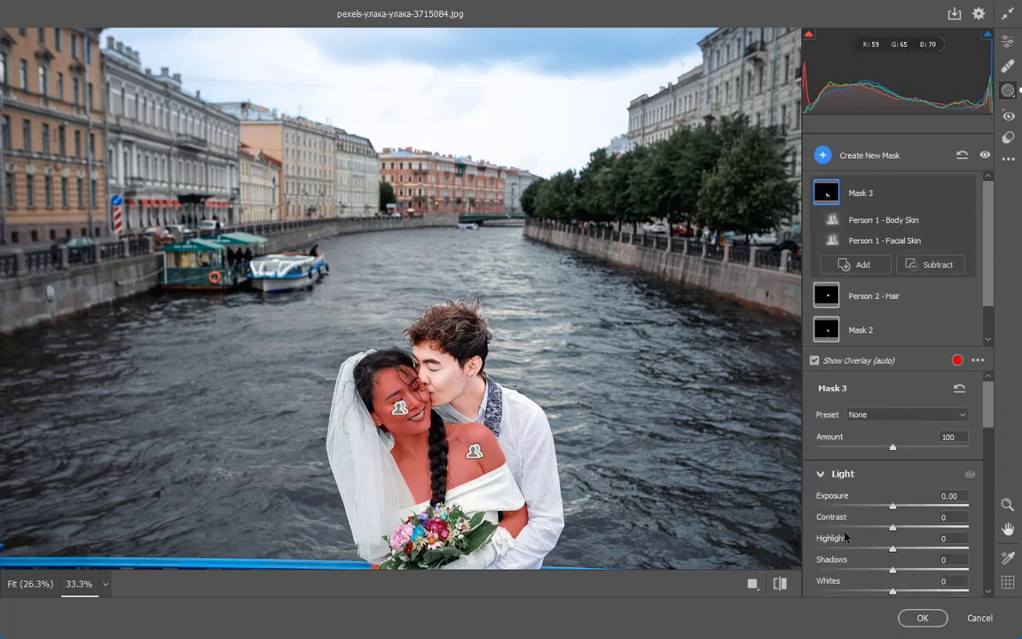
# Set the bride's skin mask to Exposure +0.35, Contrast +7, Shadows +20, Blacks +26, Whites +7.
pyautogui.moveTo(892, 506); pyautogui.dragTo(900, 508)
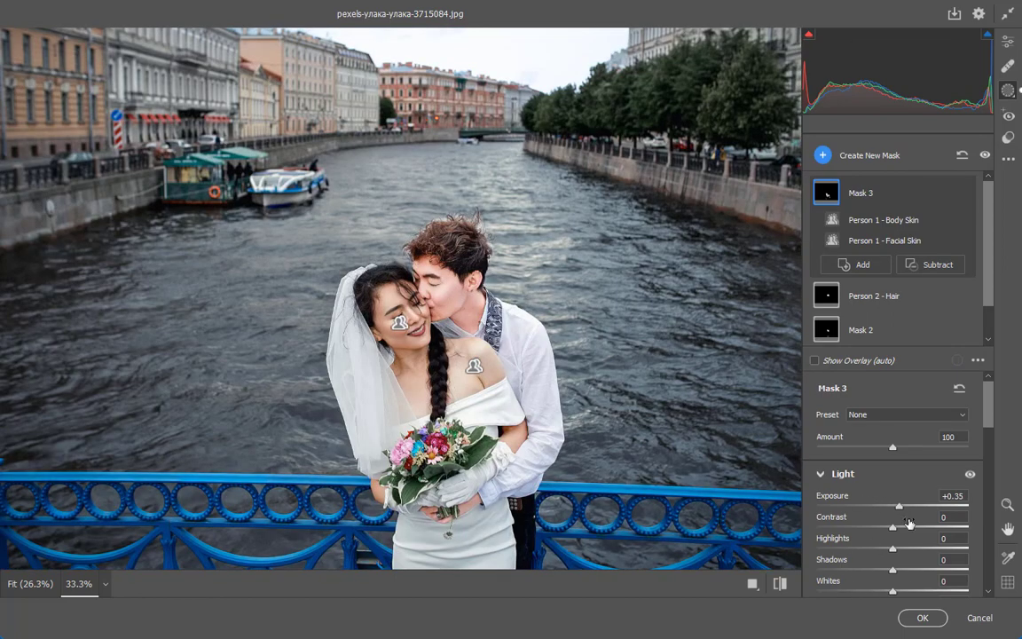
pyautogui.moveTo(893, 530); pyautogui.dragTo(898, 531)
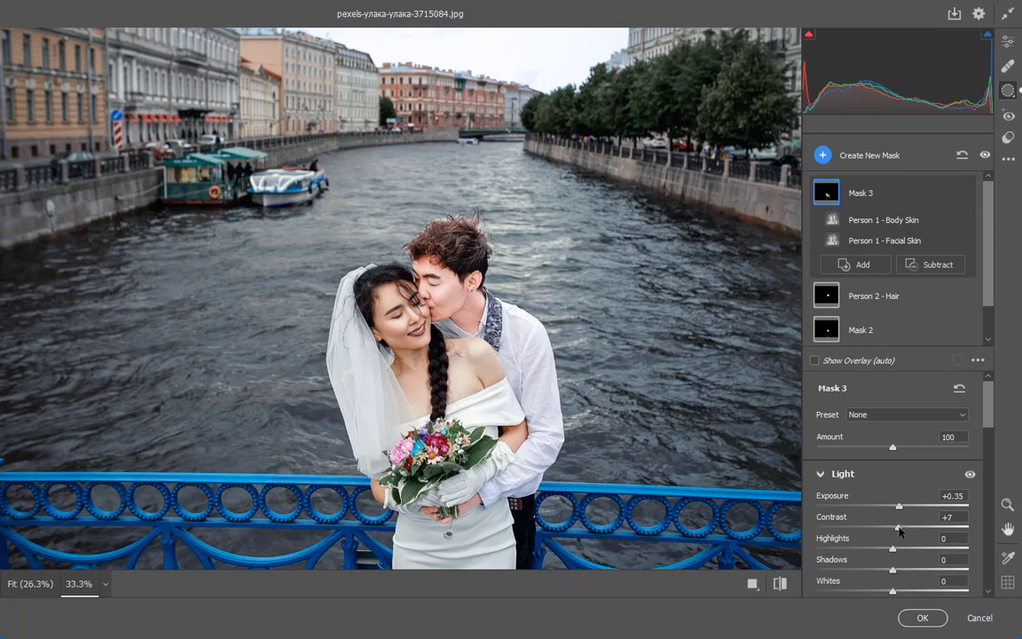
pyautogui.scroll(-2, 898, 524)
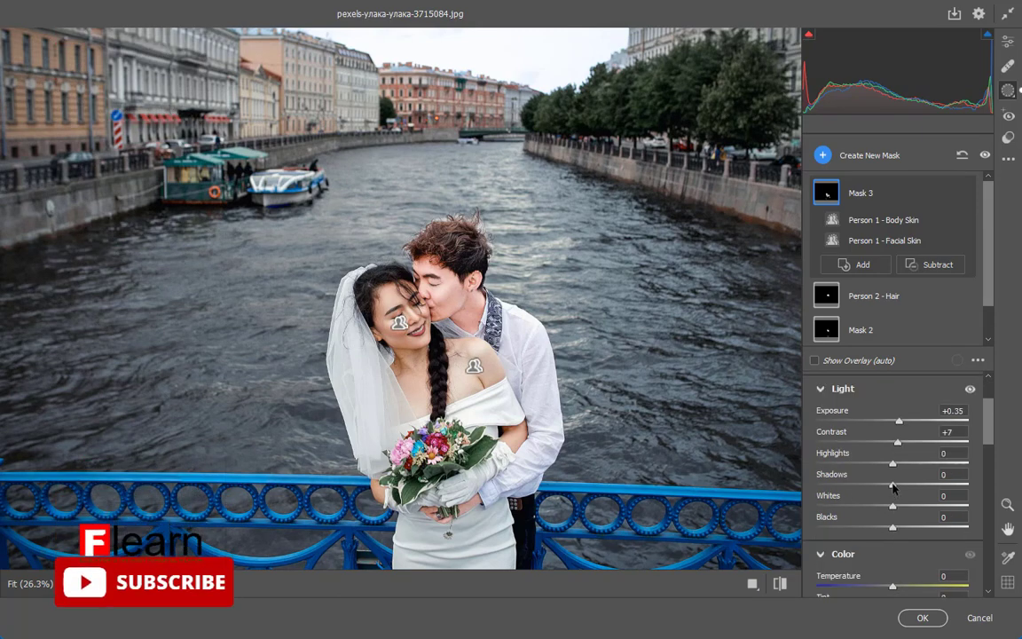
pyautogui.moveTo(892, 485); pyautogui.dragTo(906, 485)
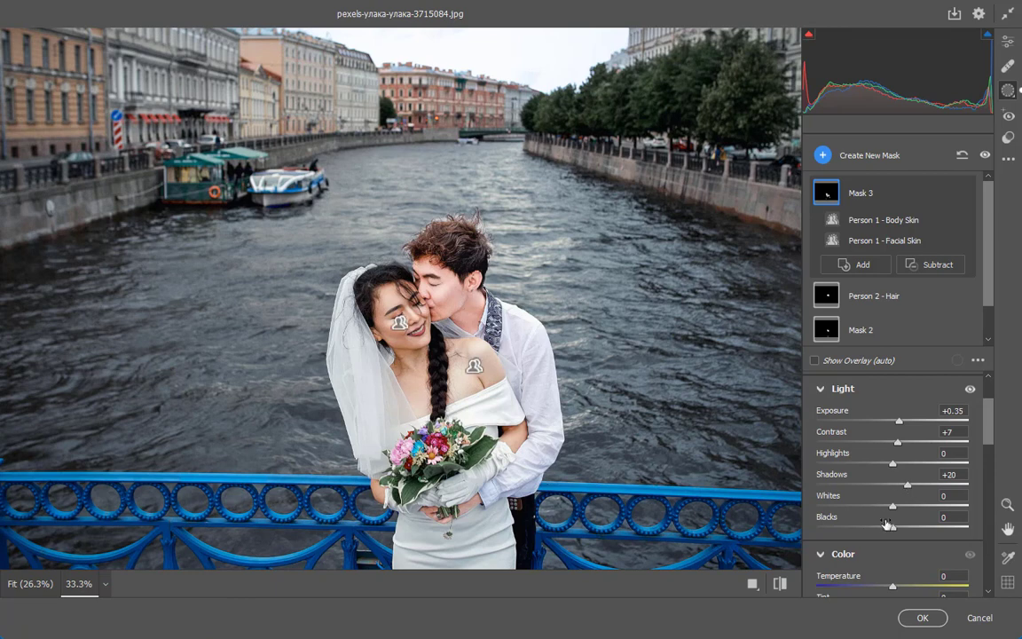
pyautogui.moveTo(893, 527); pyautogui.dragTo(920, 527)
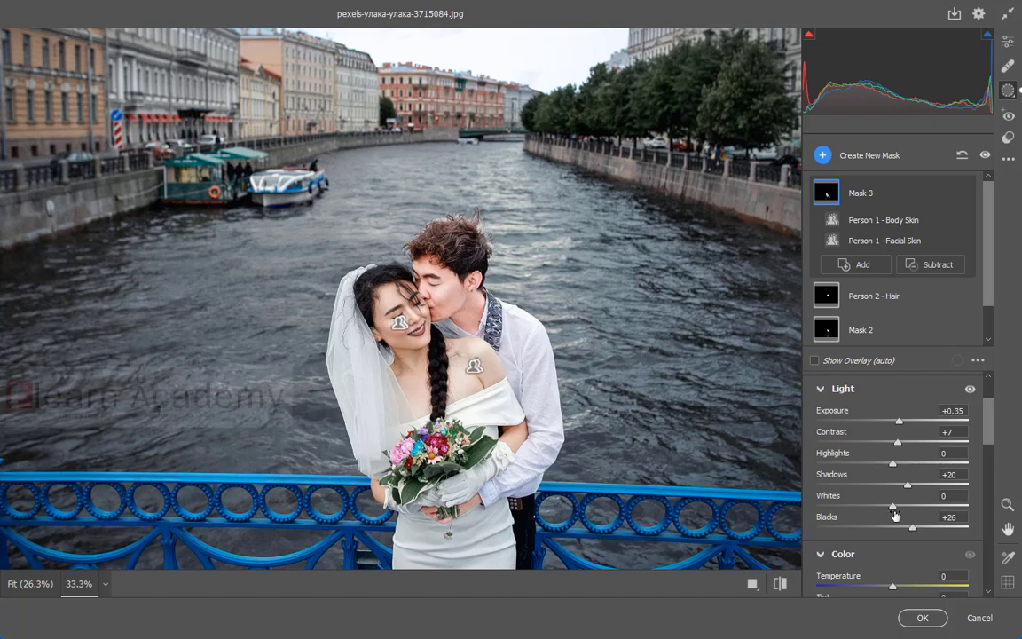
pyautogui.moveTo(893, 505); pyautogui.dragTo(897, 506)
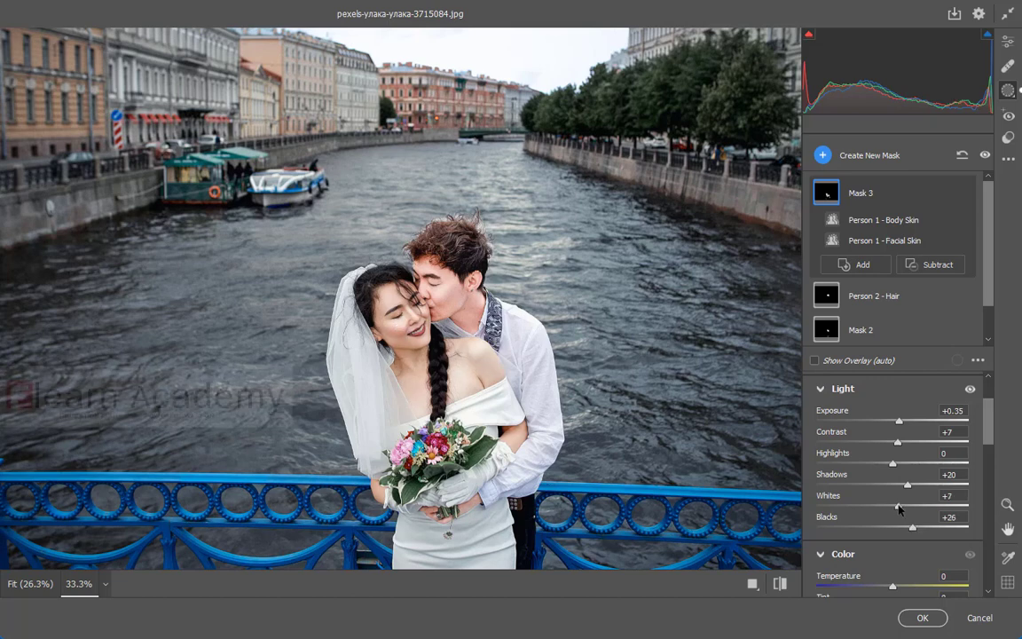
# Cool the bride's skin mask temperature to -3.
pyautogui.scroll(-2, 896, 506)
pyautogui.scroll(-2, 893, 462)
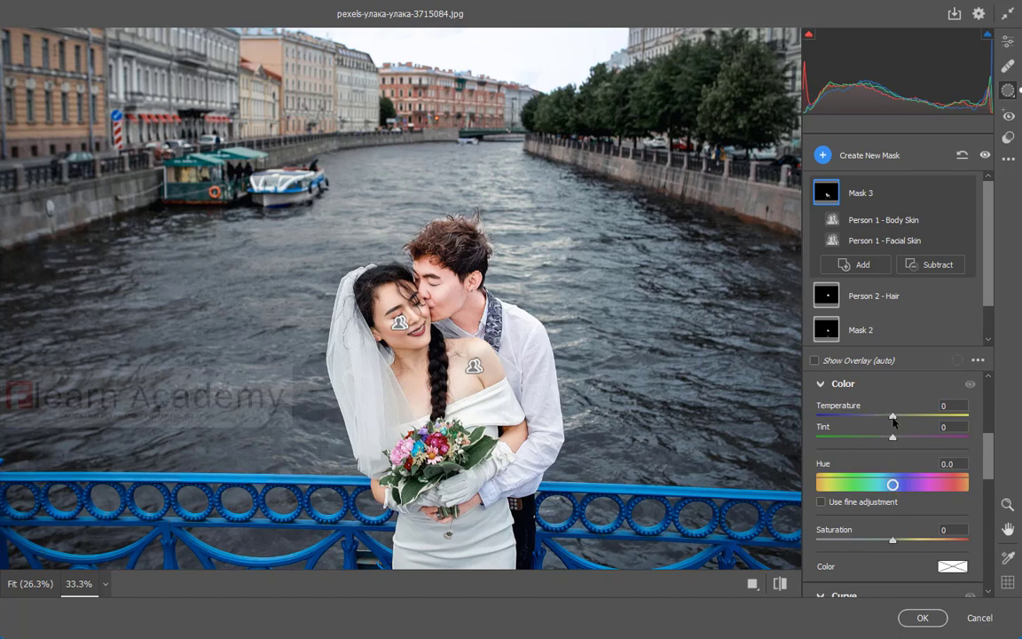
pyautogui.moveTo(894, 417); pyautogui.dragTo(890, 417)
pyautogui.scroll(-2, 897, 511)
pyautogui.scroll(-2, 897, 510)
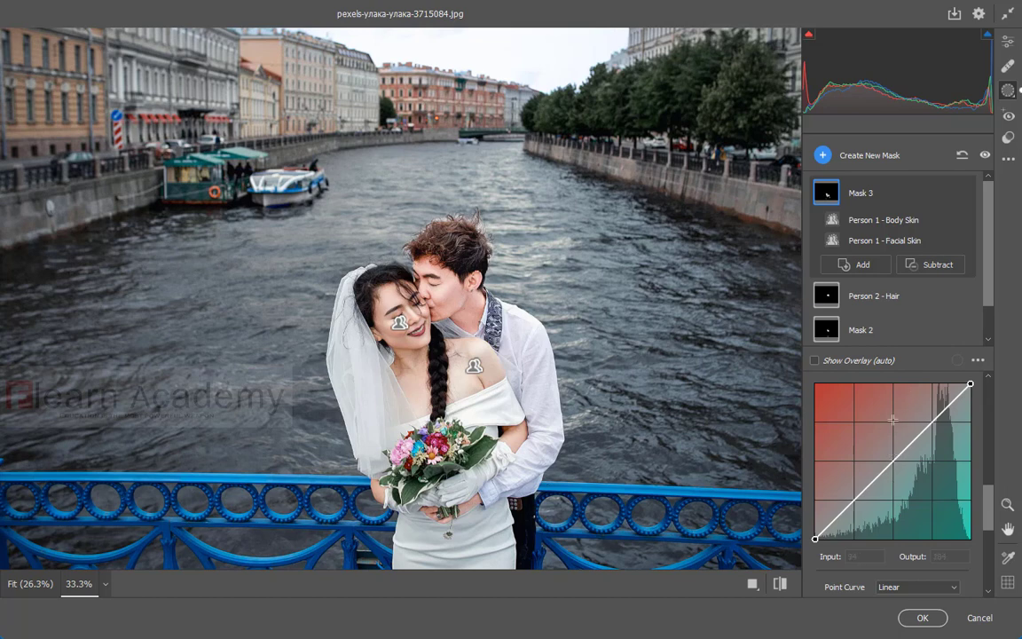
pyautogui.scroll(-2, 884, 452)
pyautogui.scroll(-3, 884, 453)
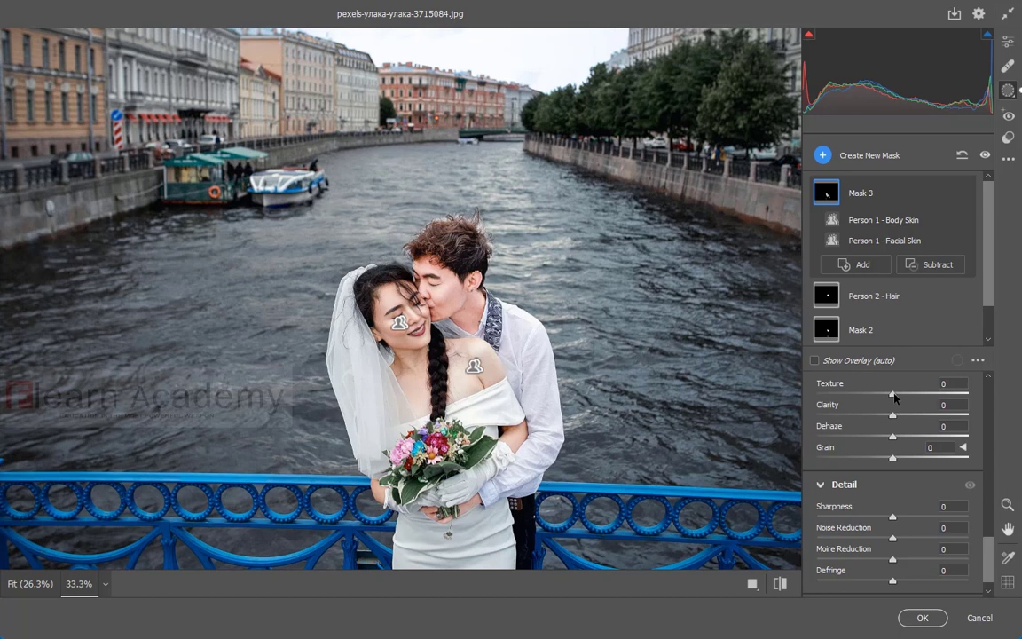
# Give the bride's skin Texture +7, Clarity -19, Dehaze -17, Grain -3, plus slight Sharpness and Noise Reduction.
pyautogui.moveTo(893, 394)
pyautogui.mouseDown()
pyautogui.moveTo(874, 438)
pyautogui.moveTo(919, 459)
pyautogui.moveTo(891, 459)
pyautogui.mouseUp()
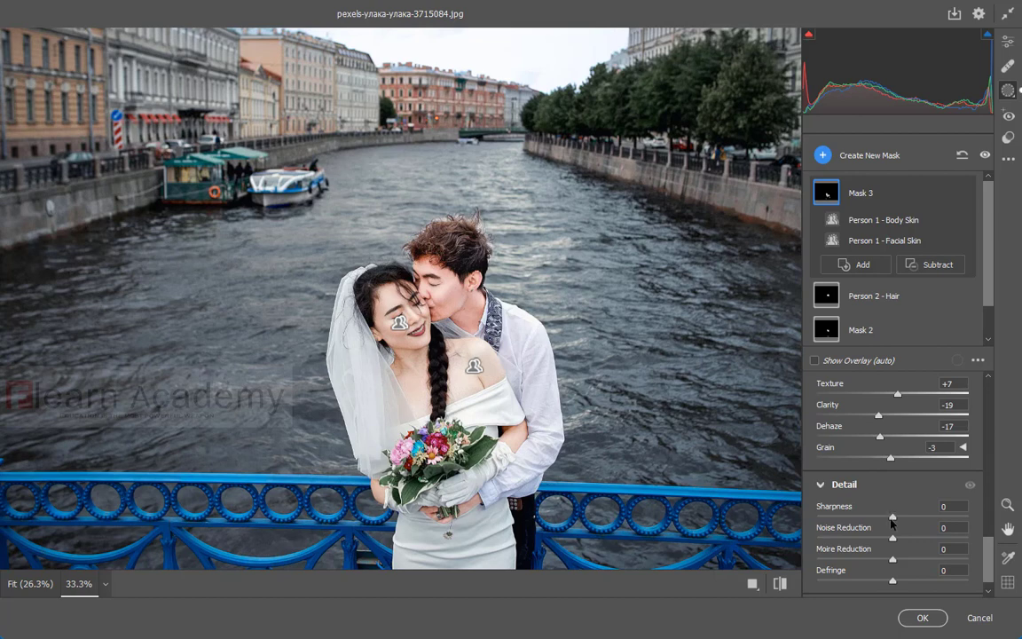
pyautogui.moveTo(894, 521); pyautogui.dragTo(895, 522)
pyautogui.moveTo(893, 538); pyautogui.dragTo(896, 539)
pyautogui.scroll(2, 931, 527)
pyautogui.scroll(3, 931, 527)
# Create a Person 1 Lips mask for the bride.
pyautogui.click(892, 157)
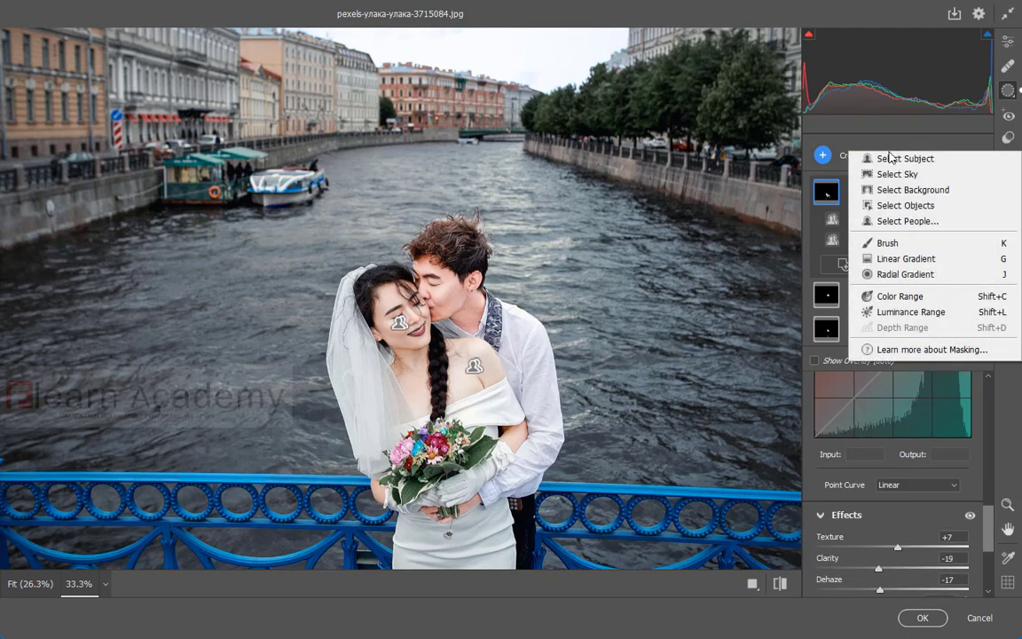
pyautogui.click(900, 221)
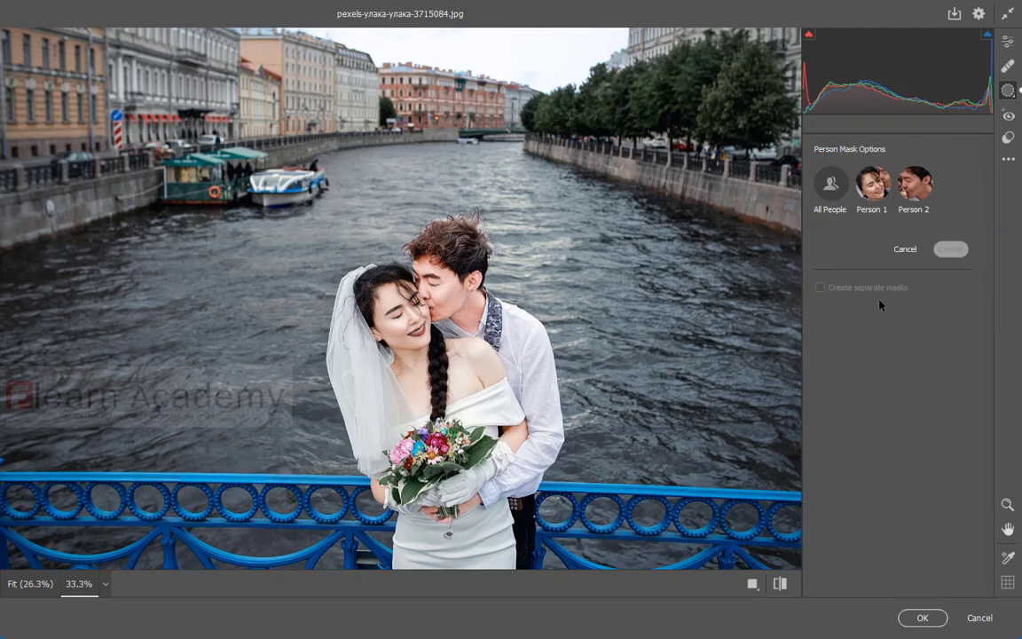
pyautogui.click(872, 183)
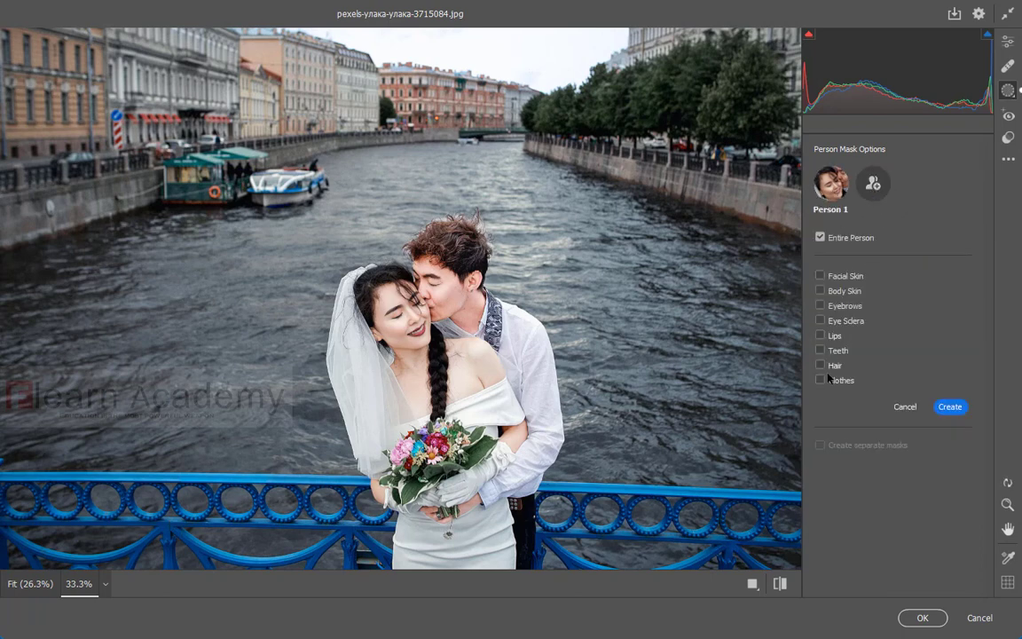
pyautogui.click(821, 336)
pyautogui.click(951, 407)
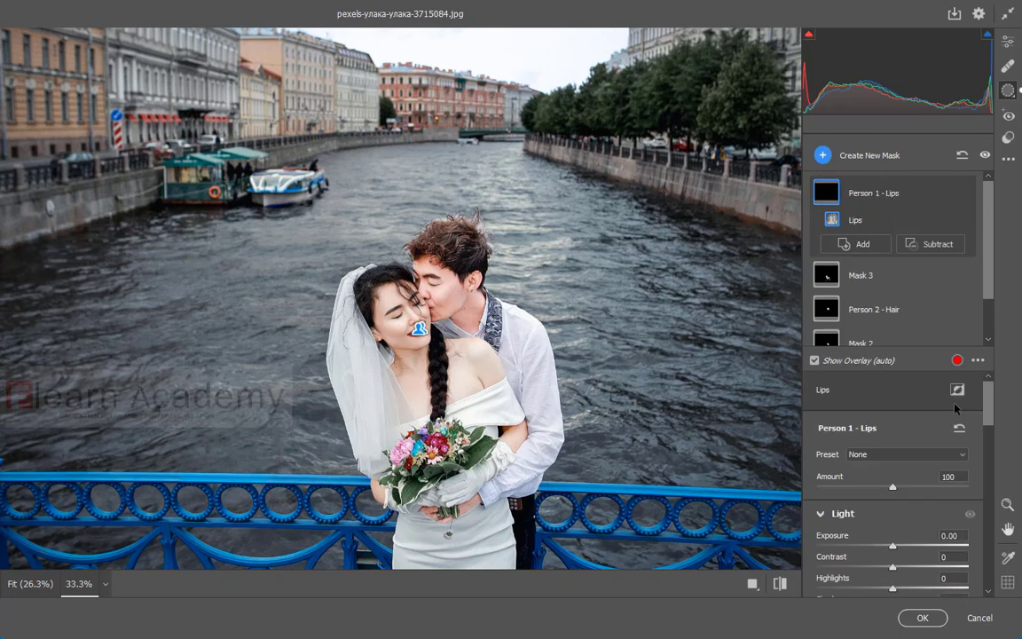
# Set the lips mask to Highlights -5, Temperature -2 and Tint +6.
pyautogui.scroll(-4, 891, 504)
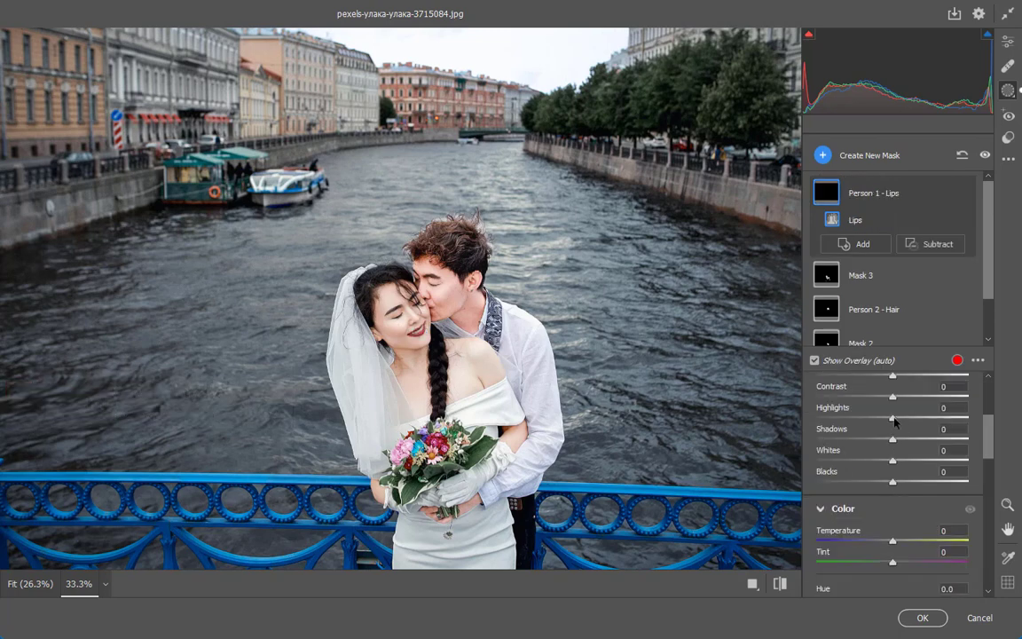
pyautogui.moveTo(894, 422); pyautogui.dragTo(890, 422)
pyautogui.moveTo(894, 544); pyautogui.dragTo(892, 546)
pyautogui.scroll(-4, 896, 550)
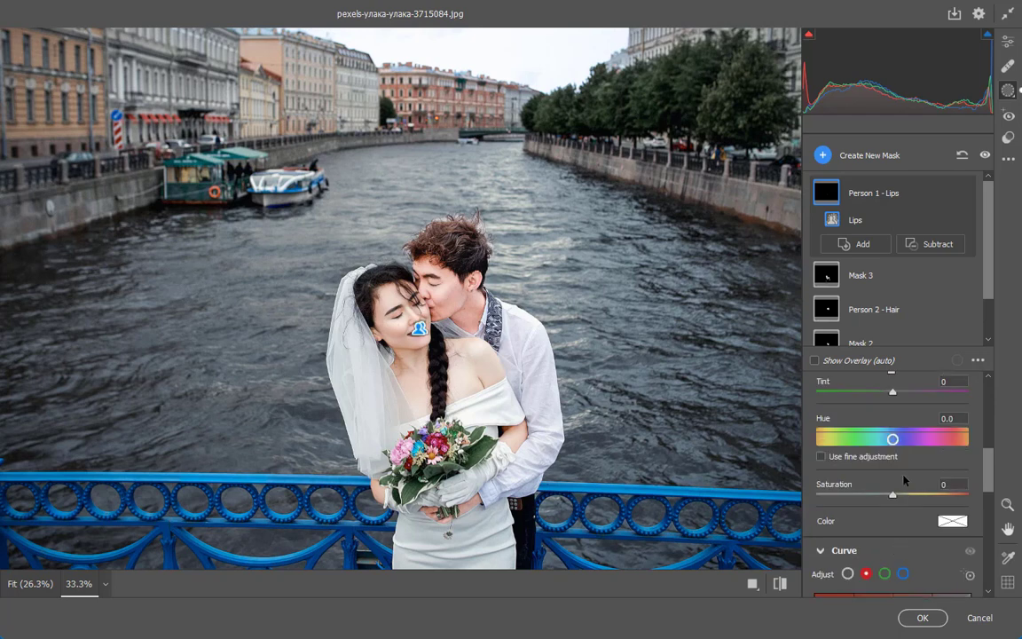
pyautogui.moveTo(893, 395); pyautogui.dragTo(898, 395)
# Raise the lips' red curve and lower the green curve slightly.
pyautogui.scroll(-2, 900, 477)
pyautogui.scroll(-1, 892, 517)
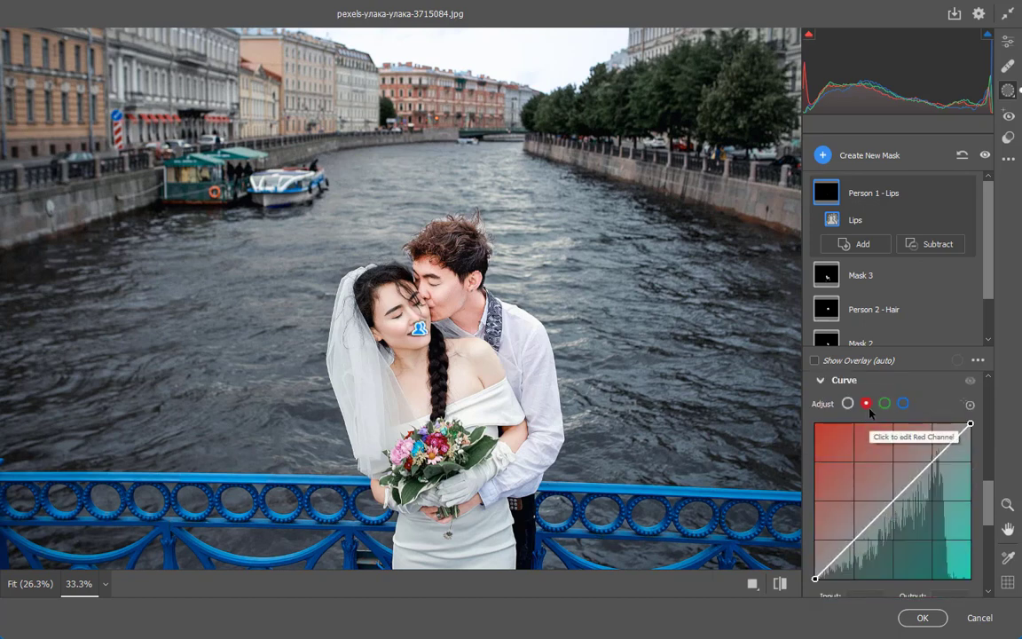
pyautogui.moveTo(892, 502); pyautogui.dragTo(889, 494)
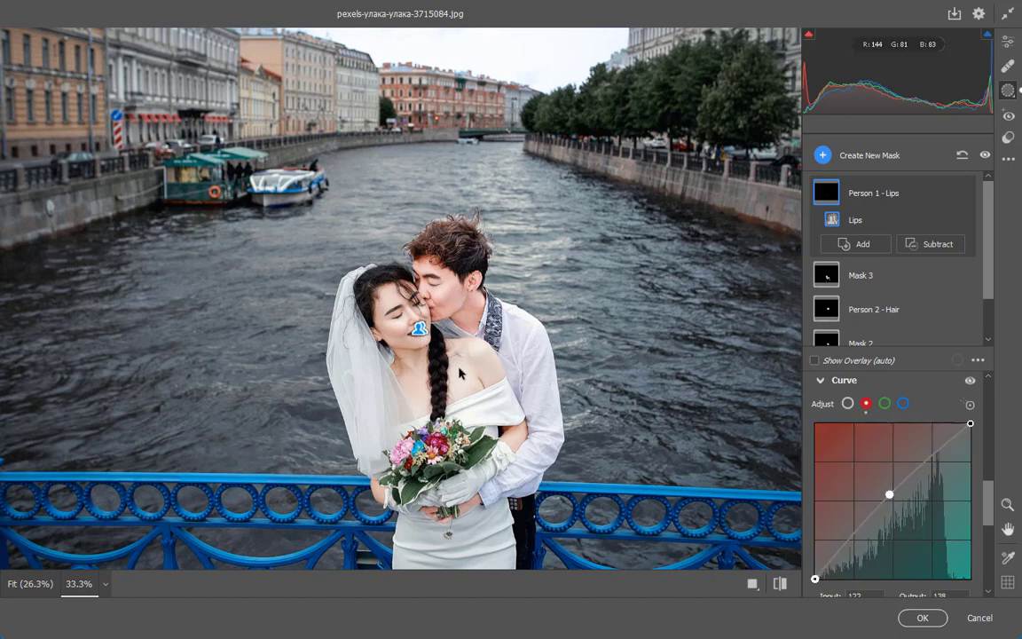
pyautogui.click(904, 404)
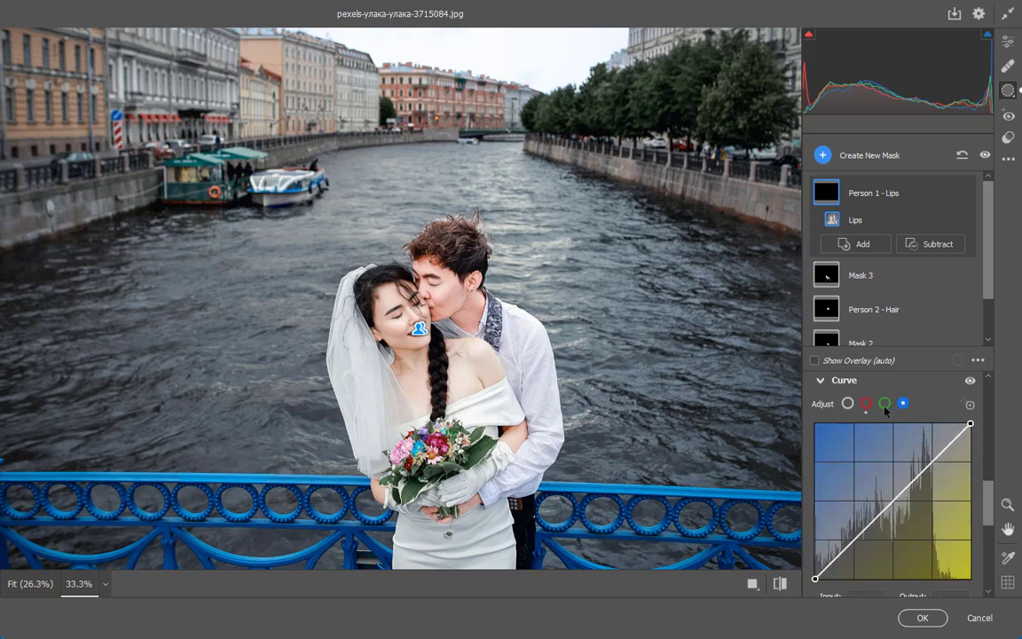
pyautogui.click(884, 404)
pyautogui.moveTo(896, 498); pyautogui.dragTo(900, 500)
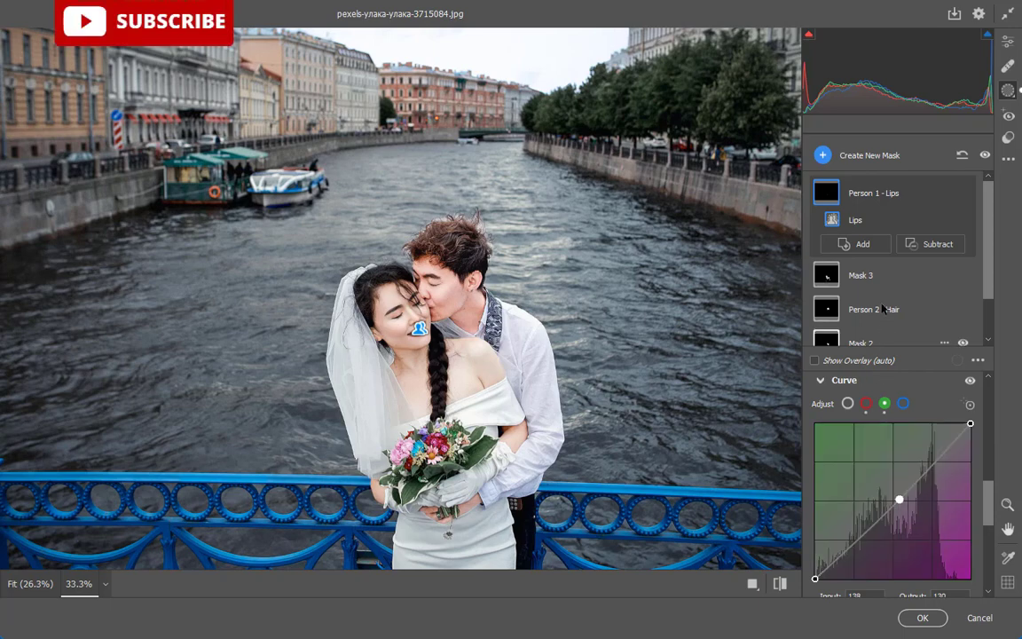
pyautogui.scroll(-2, 876, 309)
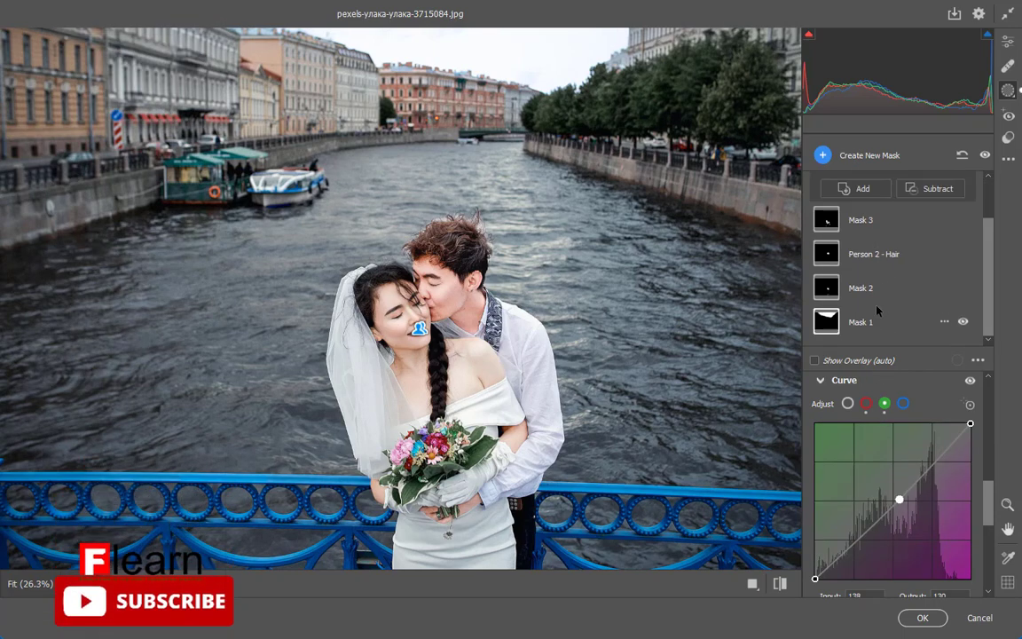
# Create a Person 1 Clothes mask and brighten the dress to Exposure +0.20.
pyautogui.click(852, 156)
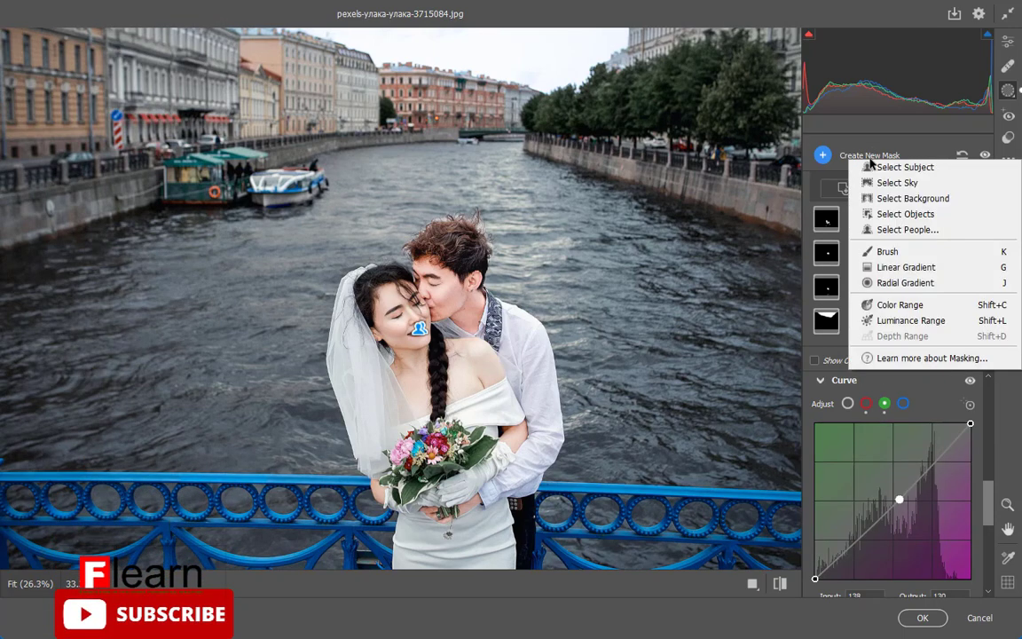
pyautogui.click(883, 229)
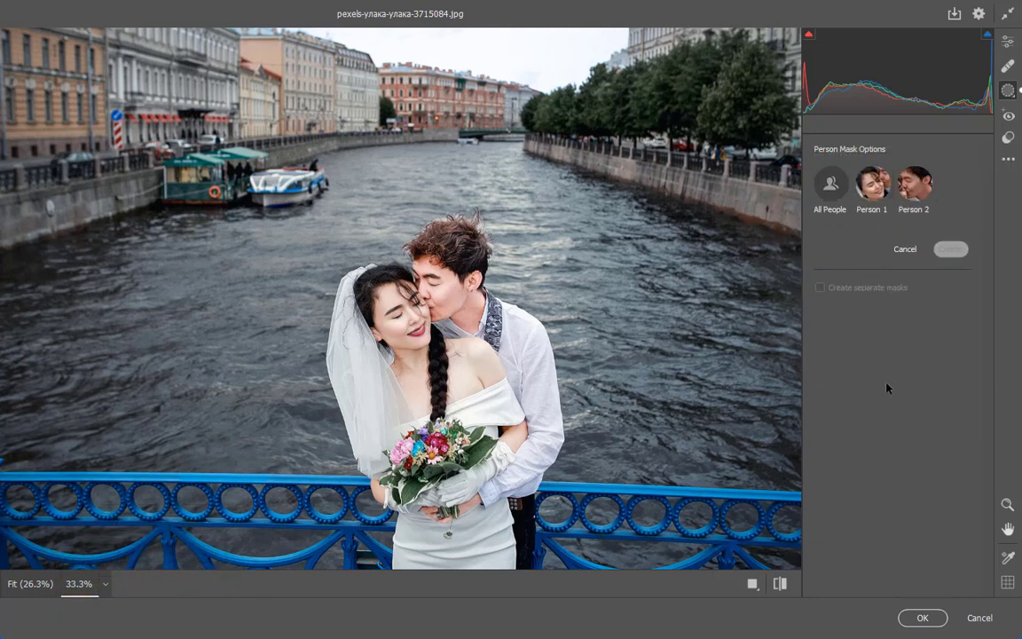
pyautogui.click(874, 186)
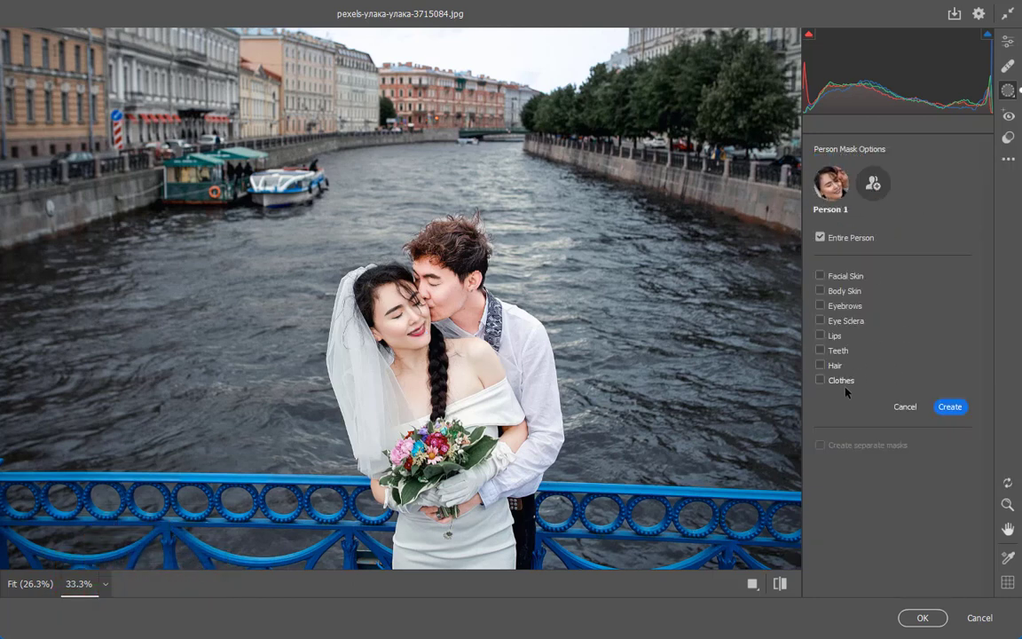
pyautogui.click(819, 381)
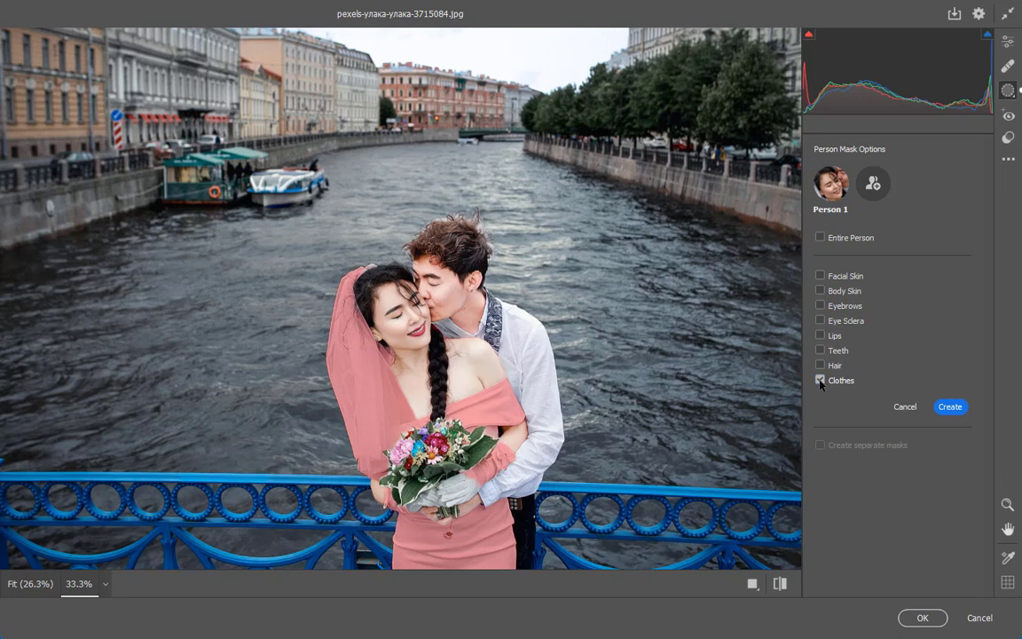
pyautogui.click(949, 410)
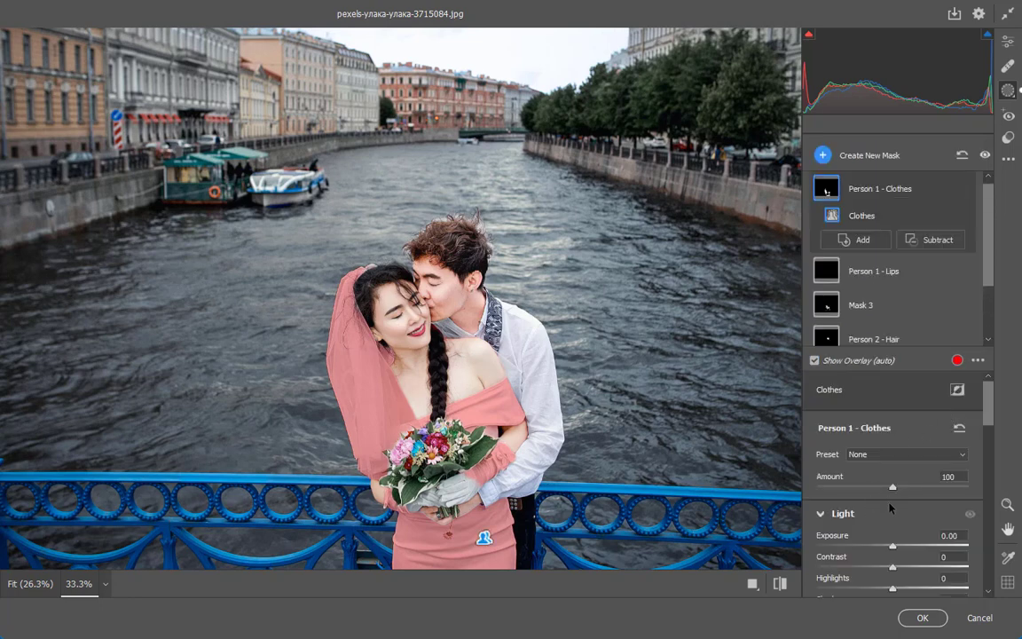
pyautogui.moveTo(893, 545); pyautogui.dragTo(896, 545)
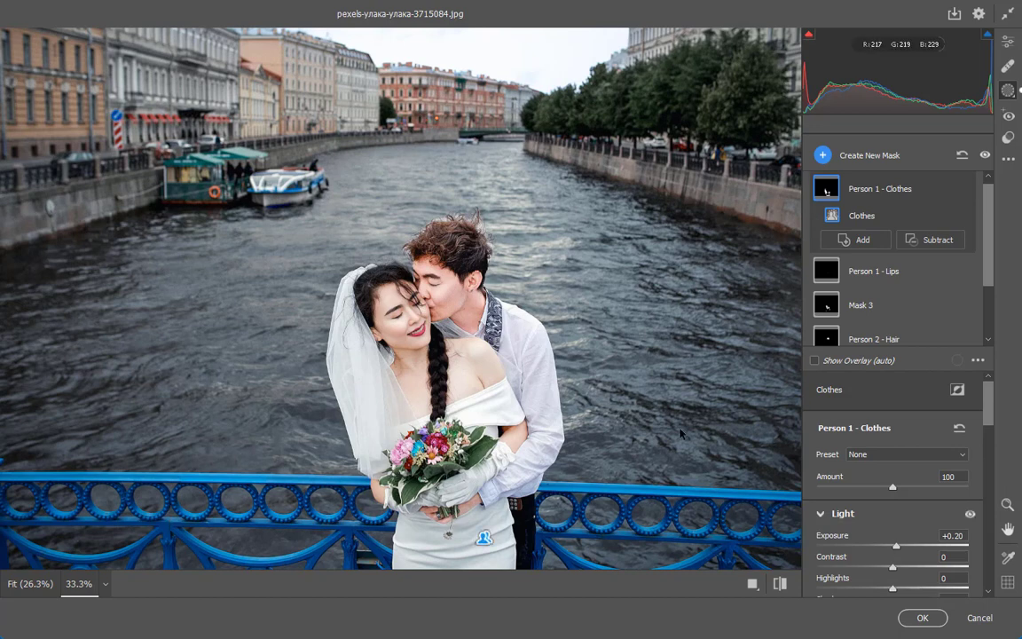
pyautogui.click(858, 155)
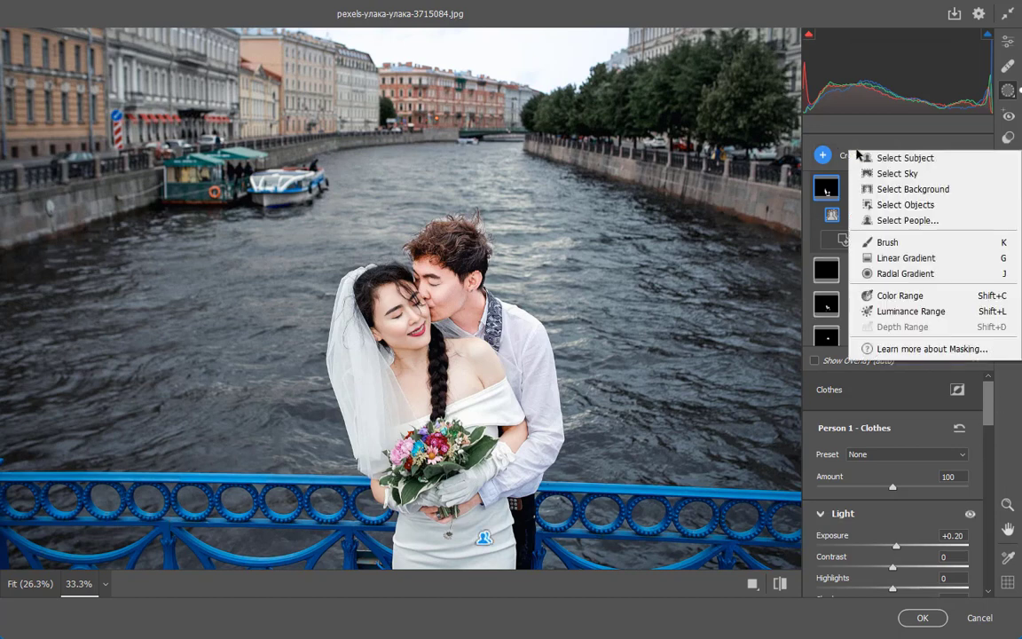
# Create a Person 1 Hair mask set to Exposure +0.30 and Contrast +2.
pyautogui.click(894, 220)
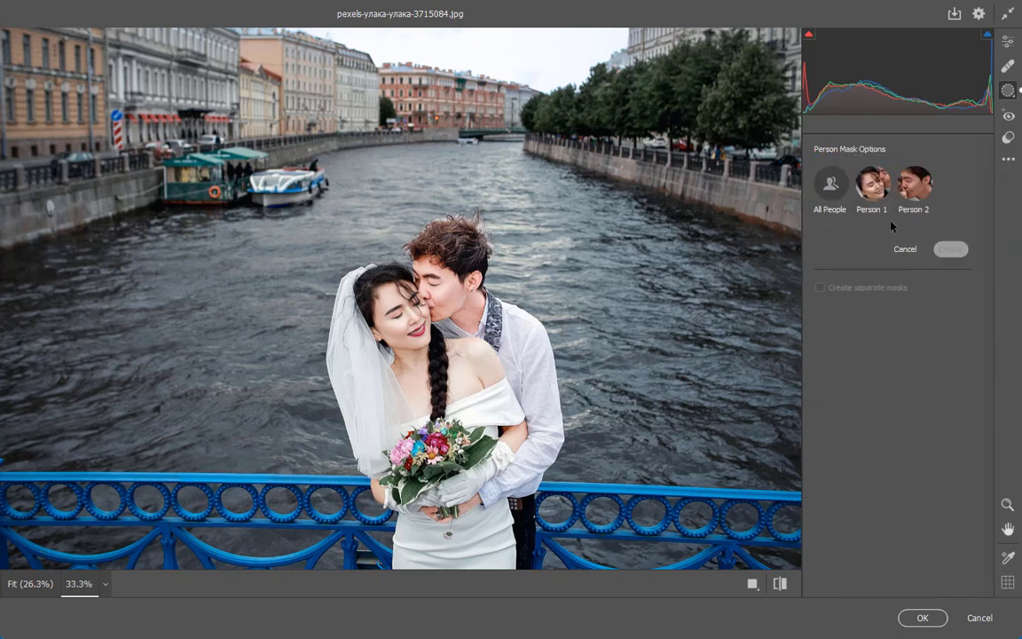
pyautogui.click(871, 184)
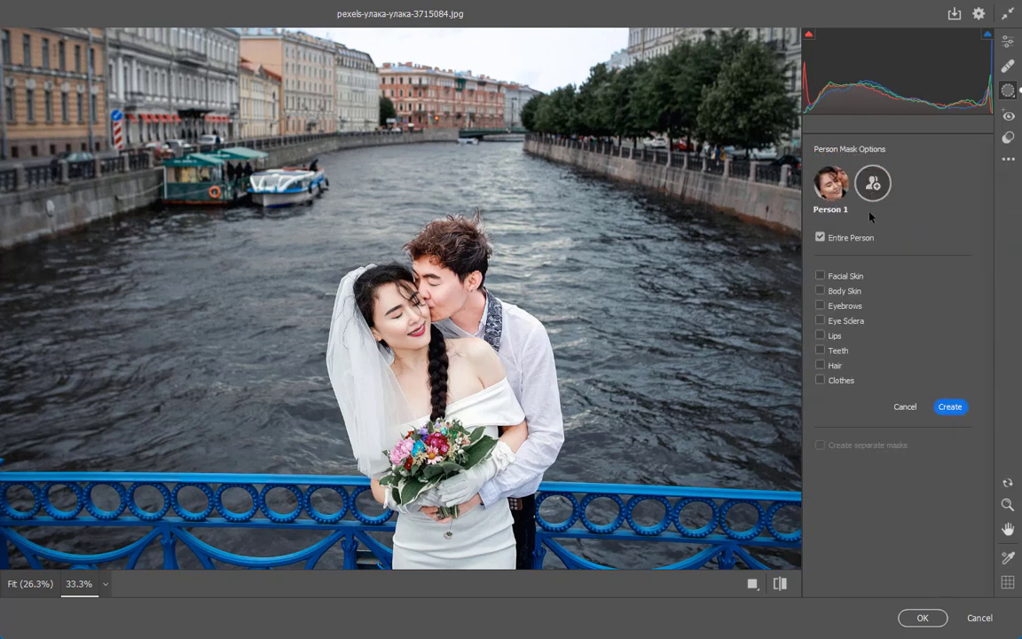
pyautogui.click(820, 366)
pyautogui.click(948, 407)
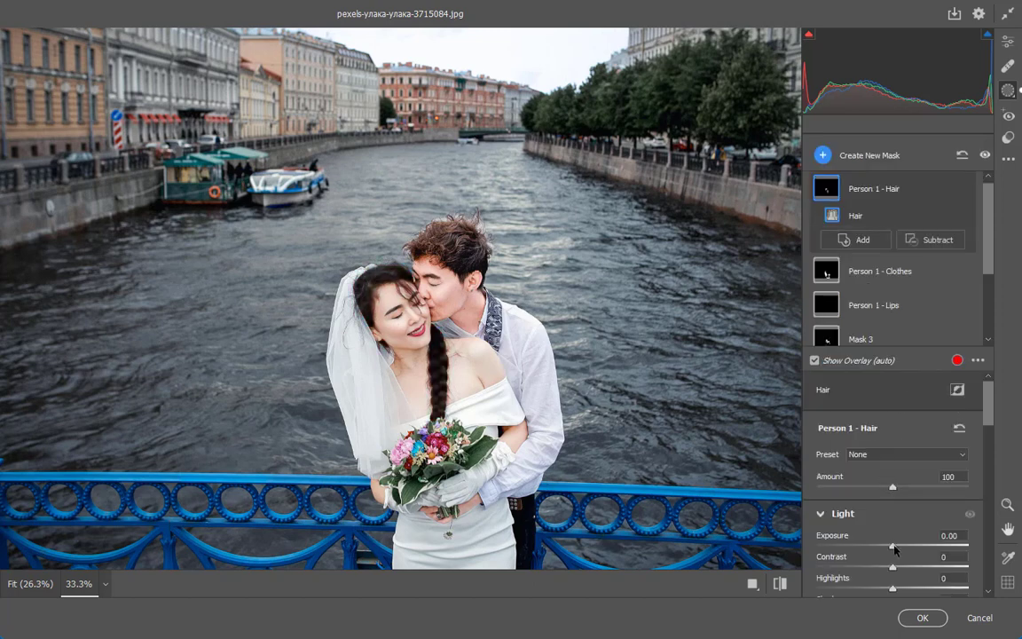
pyautogui.moveTo(895, 549); pyautogui.dragTo(898, 551)
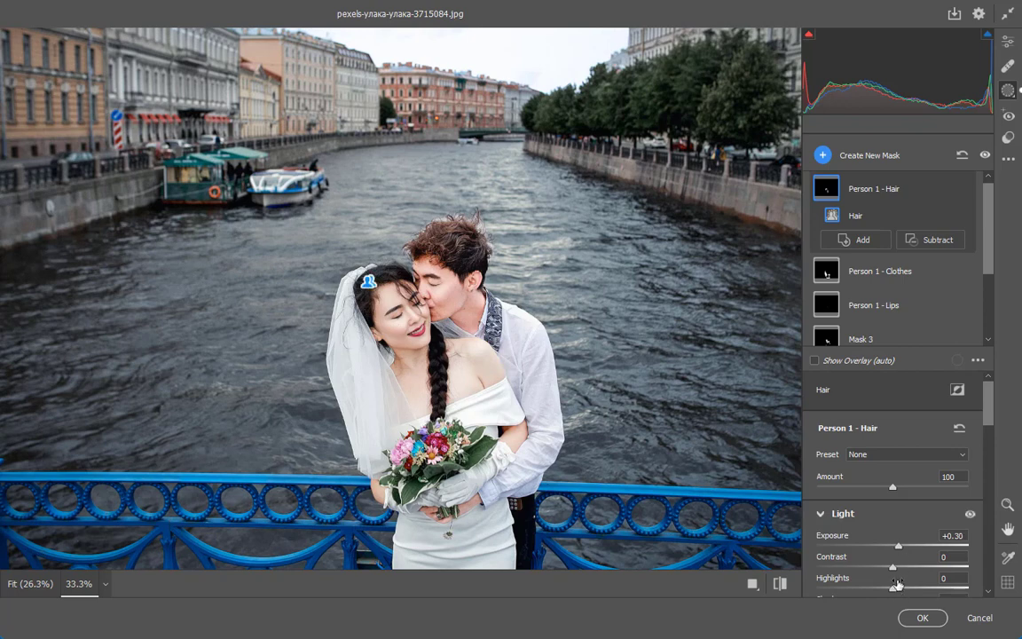
pyautogui.moveTo(893, 567); pyautogui.dragTo(896, 568)
# Create a Person 1 Teeth mask set to Exposure +0.95 and Contrast +12.
pyautogui.click(863, 156)
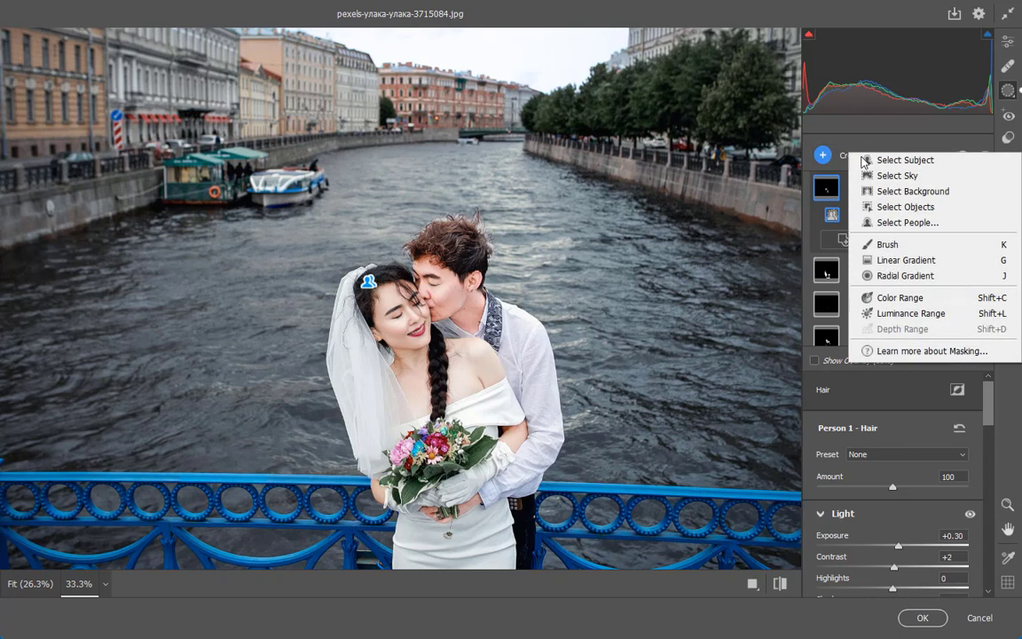
pyautogui.click(879, 222)
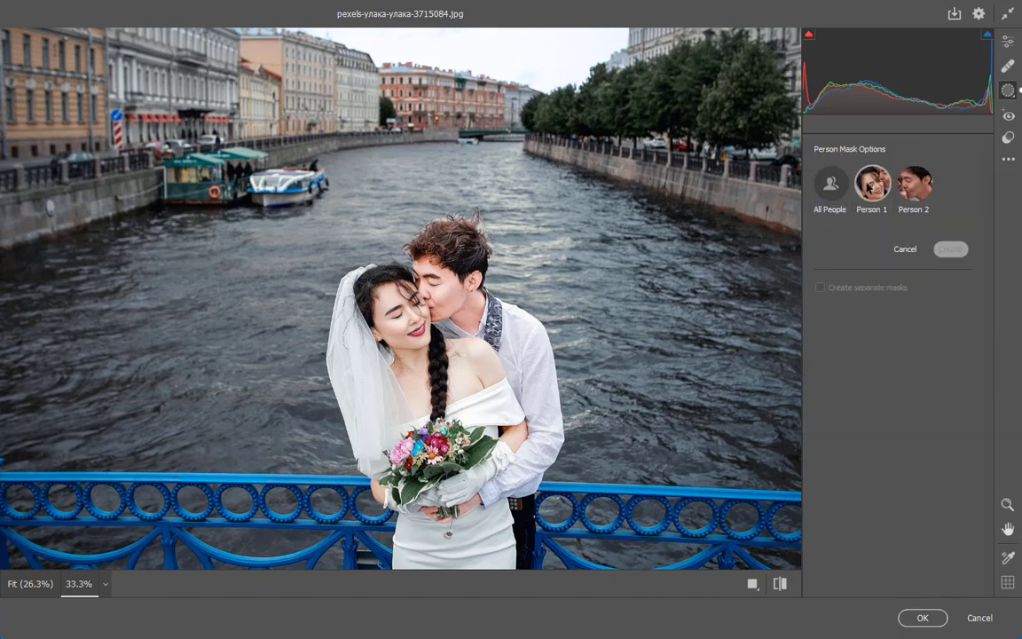
pyautogui.click(871, 183)
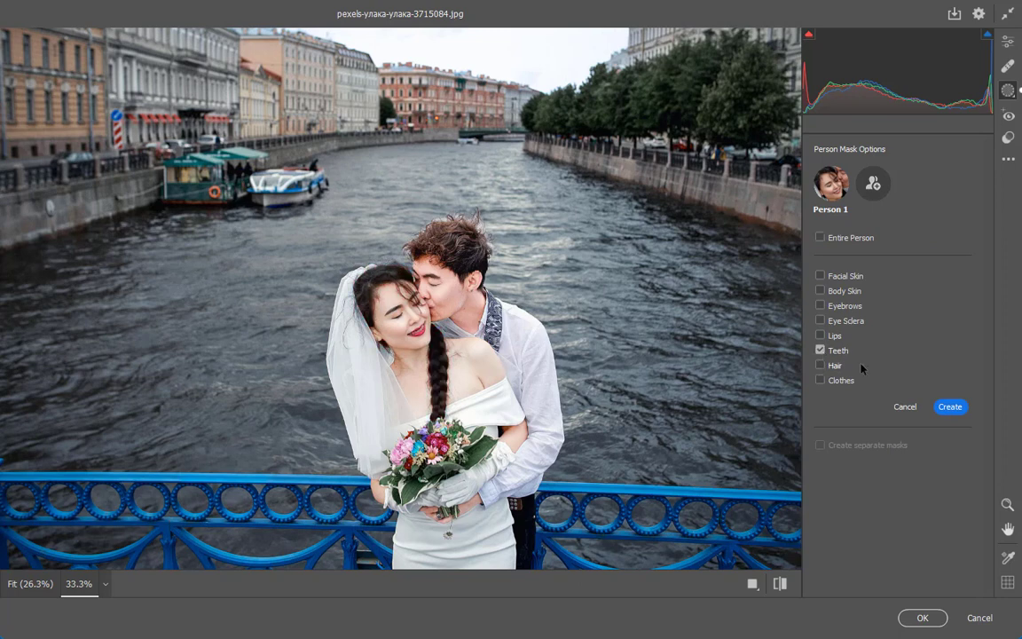
pyautogui.click(942, 406)
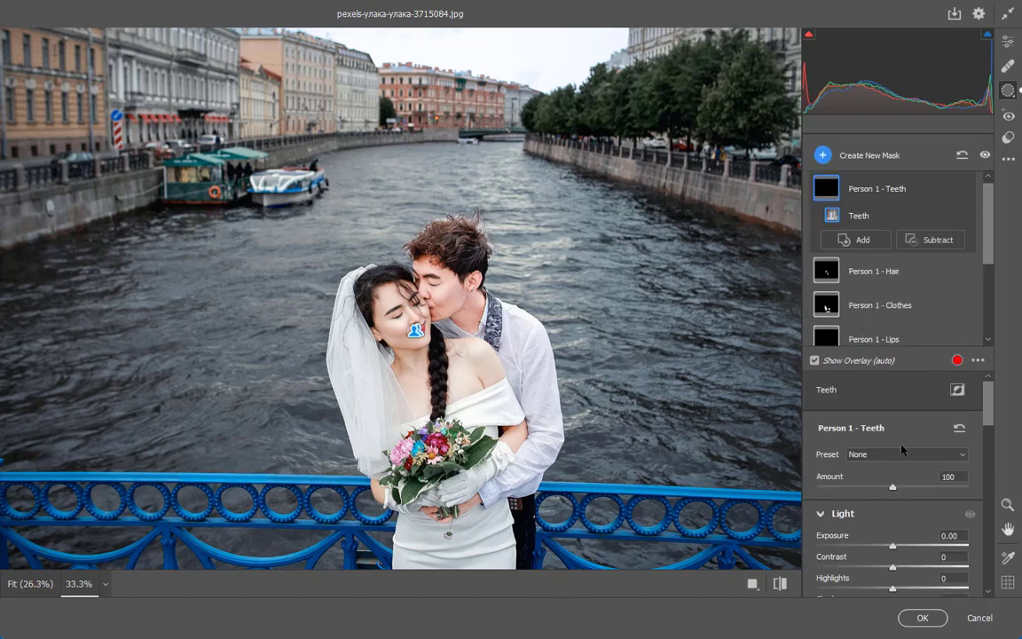
pyautogui.moveTo(892, 545); pyautogui.dragTo(919, 545)
pyautogui.moveTo(916, 549); pyautogui.dragTo(908, 550)
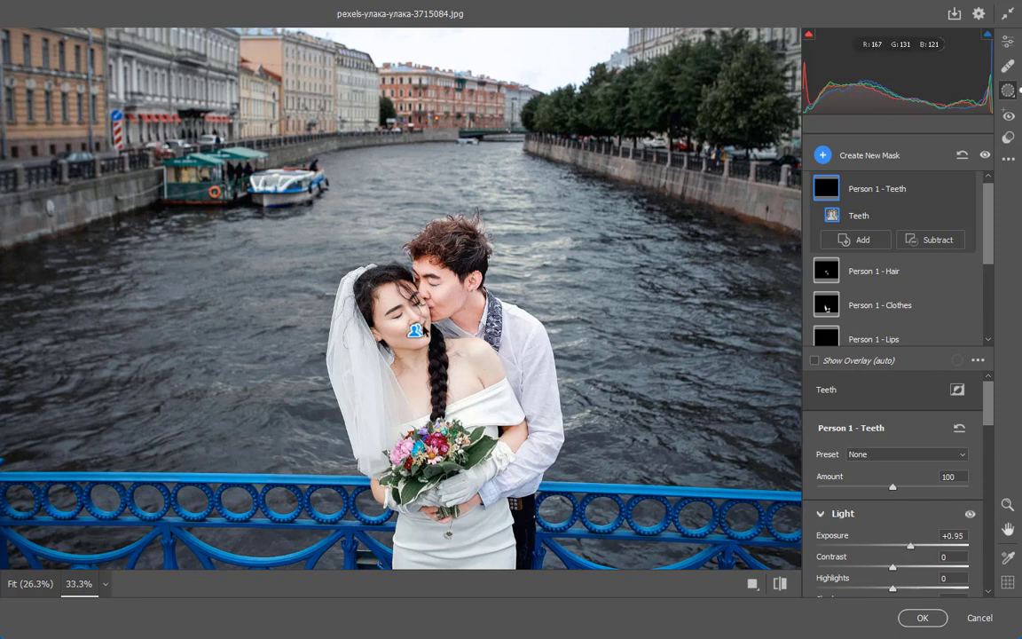
pyautogui.moveTo(894, 567); pyautogui.dragTo(902, 567)
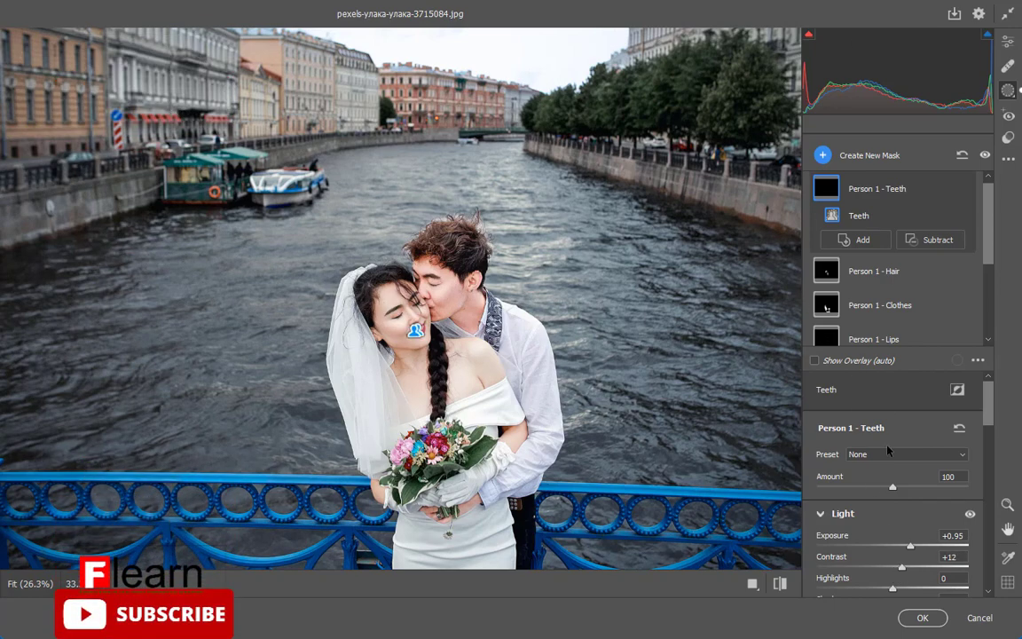
pyautogui.click(869, 155)
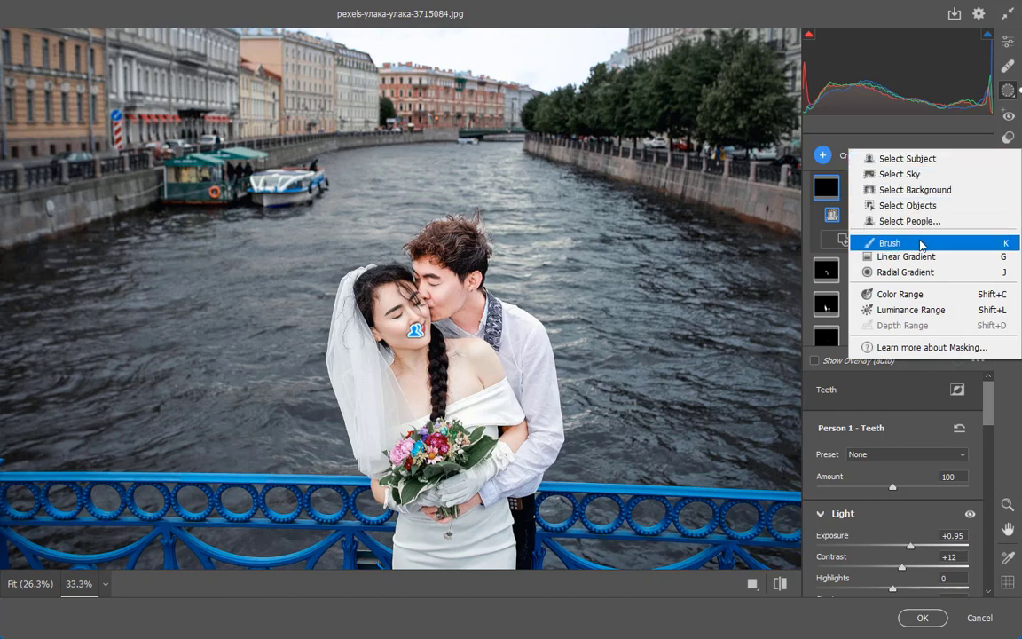
# Brush a new mask over the distant and left-hand buildings and the left quay.
pyautogui.click(890, 244)
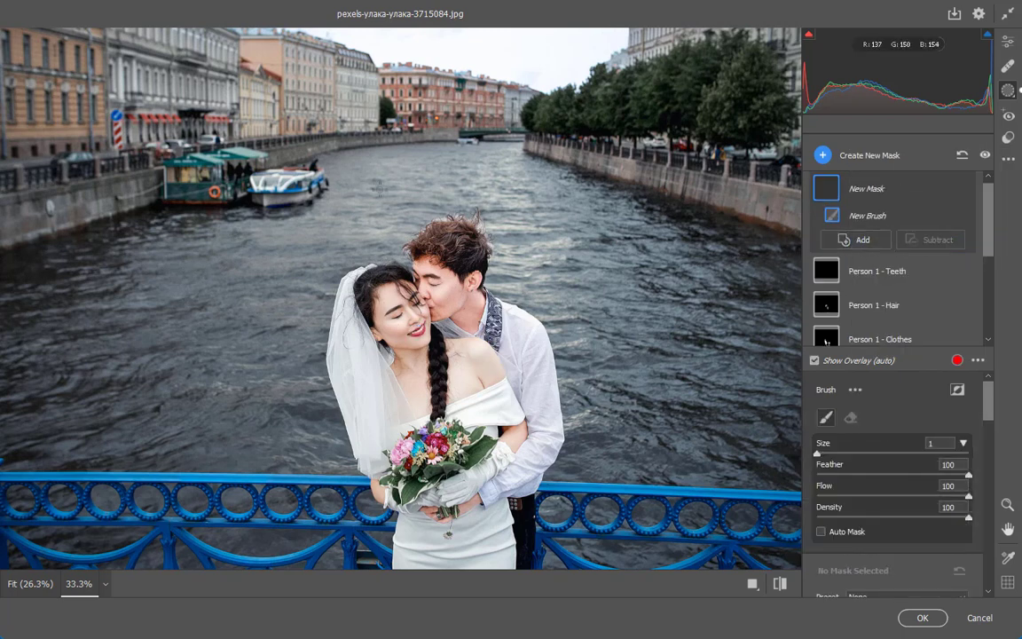
pyautogui.press(']')
pyautogui.press(']')
pyautogui.moveTo(448, 84)
pyautogui.mouseDown()
pyautogui.moveTo(490, 104)
pyautogui.moveTo(377, 71)
pyautogui.moveTo(355, 98)
pyautogui.moveTo(249, 106)
pyautogui.moveTo(204, 129)
pyautogui.mouseUp()
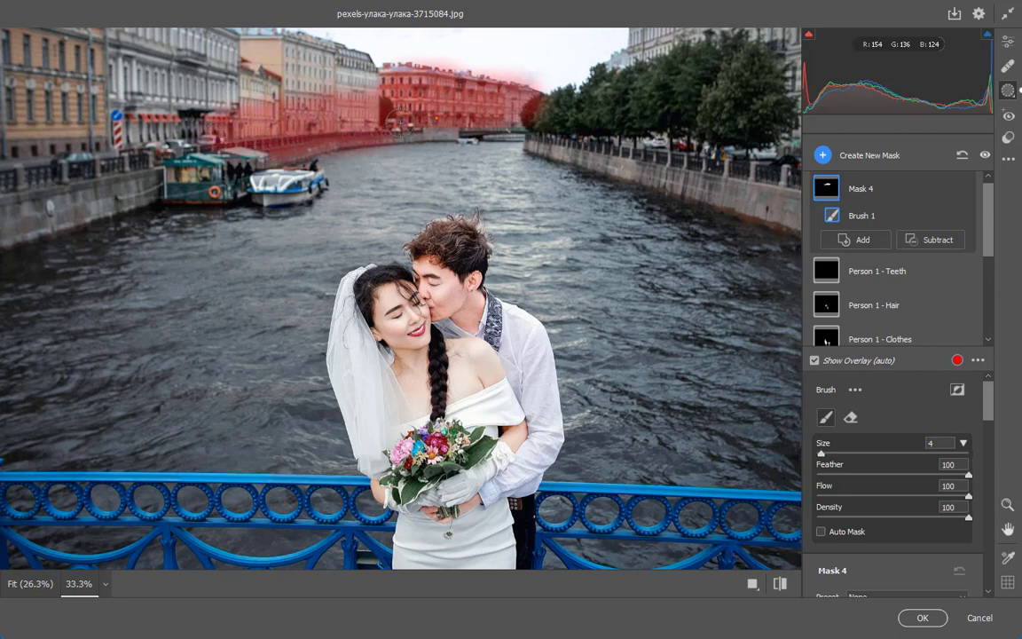
pyautogui.press(']')
pyautogui.moveTo(333, 76)
pyautogui.mouseDown()
pyautogui.moveTo(240, 63)
pyautogui.moveTo(267, 49)
pyautogui.moveTo(204, 49)
pyautogui.moveTo(260, 127)
pyautogui.mouseUp()
pyautogui.press(']')
pyautogui.hotkey('ctrl', '-')
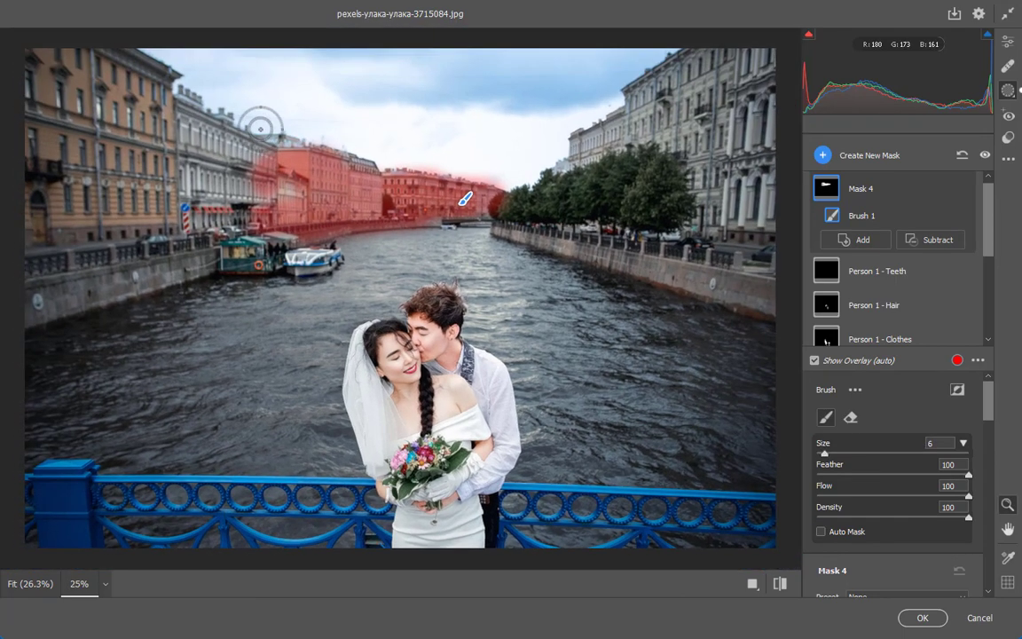
pyautogui.moveTo(188, 138)
pyautogui.mouseDown()
pyautogui.moveTo(41, 242)
pyautogui.moveTo(222, 217)
pyautogui.mouseUp()
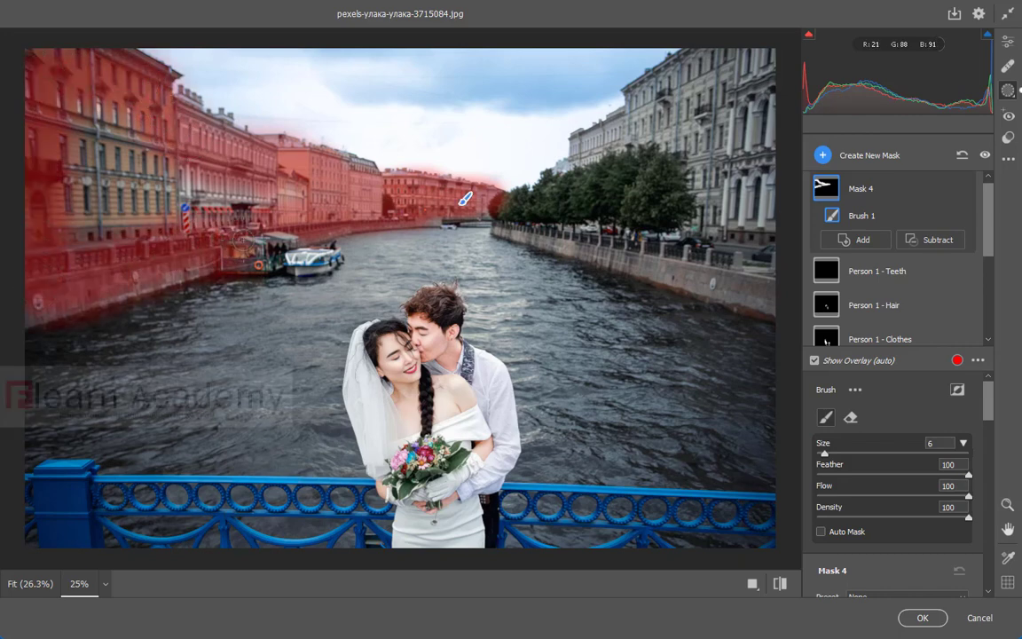
pyautogui.press('[')
pyautogui.press('[')
pyautogui.press('[')
pyautogui.moveTo(244, 232); pyautogui.dragTo(282, 232)
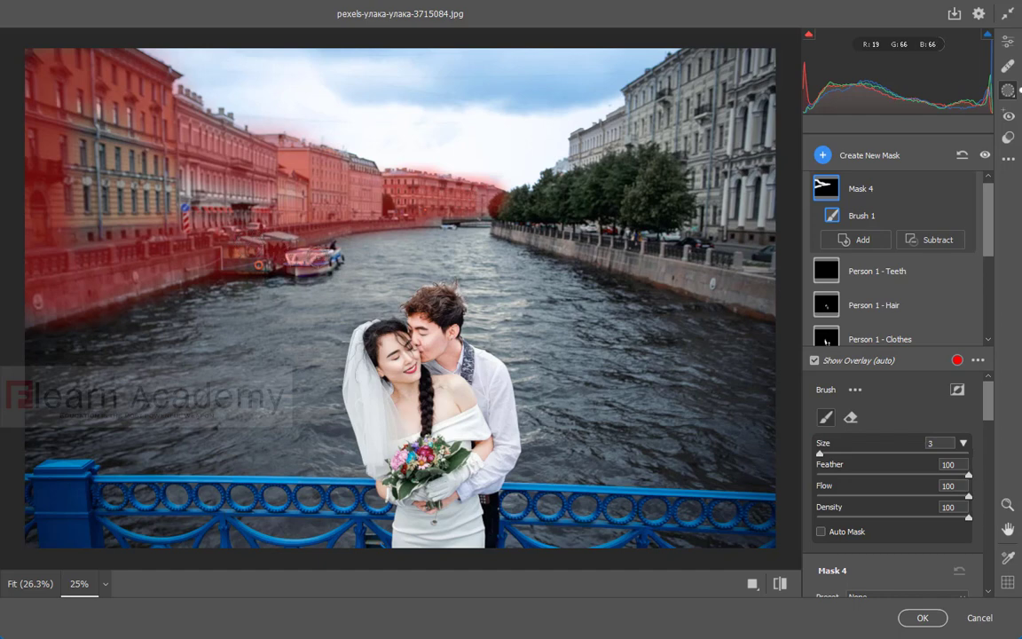
pyautogui.press(']')
pyautogui.press(']')
pyautogui.moveTo(213, 173); pyautogui.dragTo(82, 210)
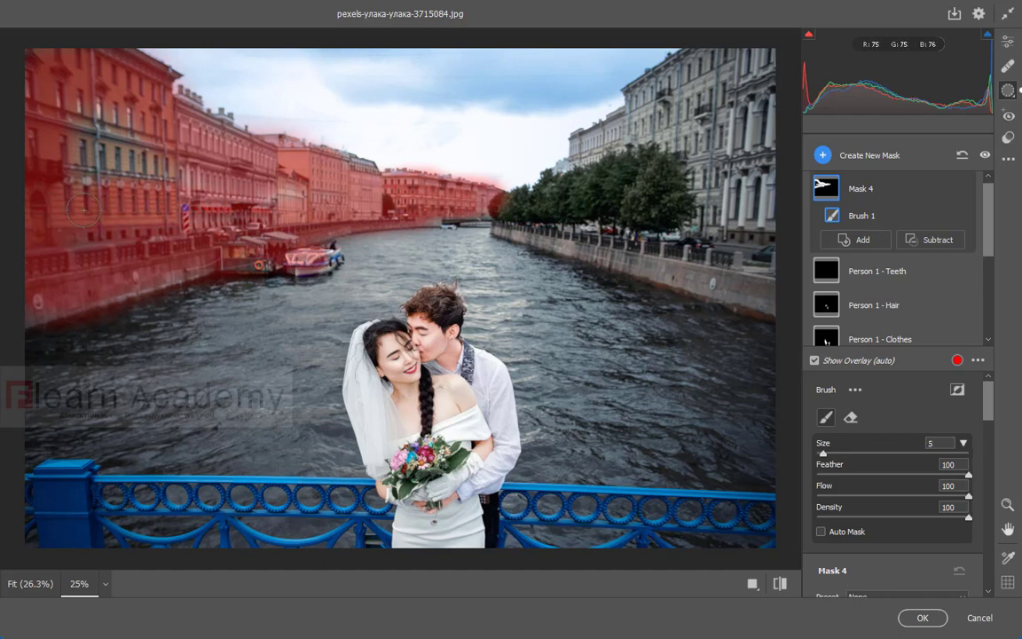
pyautogui.moveTo(80, 114); pyautogui.dragTo(135, 150)
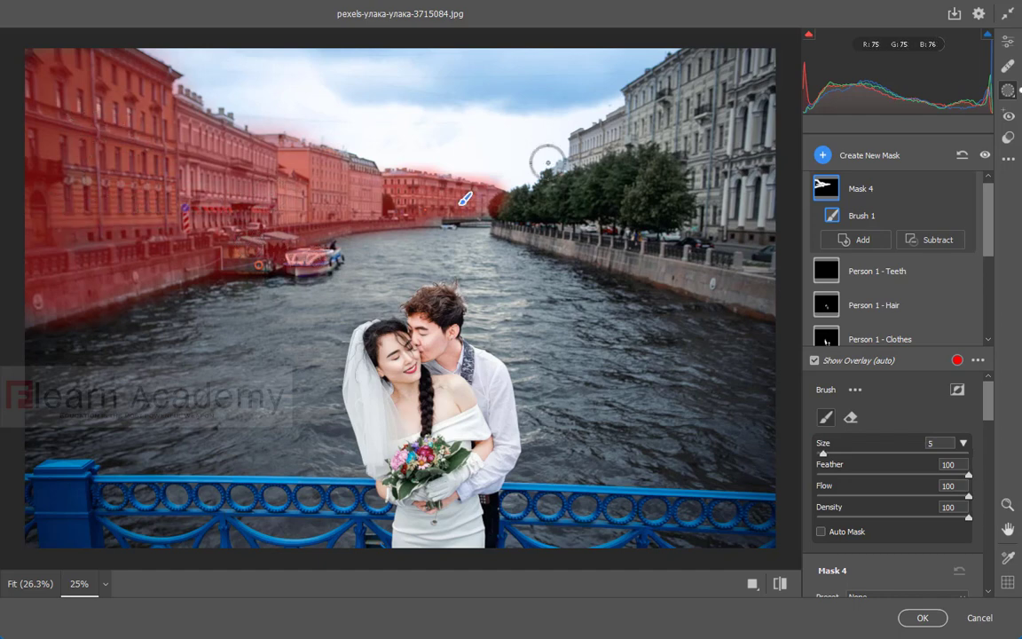
# Extend the brushed mask over the right-side buildings and embankment wall.
pyautogui.moveTo(665, 111)
pyautogui.mouseDown()
pyautogui.moveTo(561, 192)
pyautogui.moveTo(543, 226)
pyautogui.mouseUp()
pyautogui.press('[')
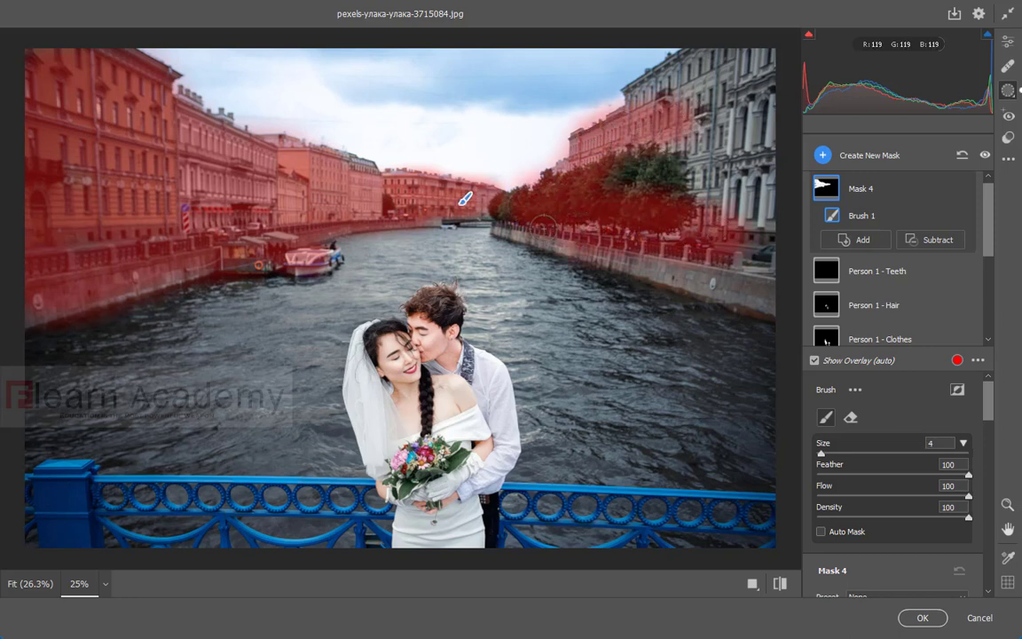
pyautogui.press('[')
pyautogui.press('[')
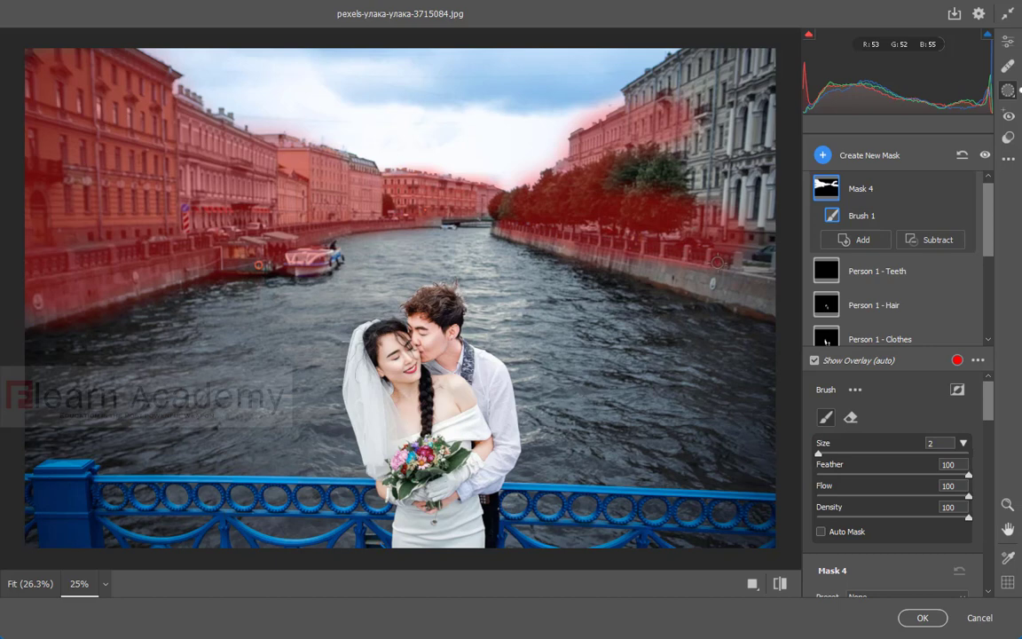
pyautogui.moveTo(784, 291); pyautogui.dragTo(658, 271)
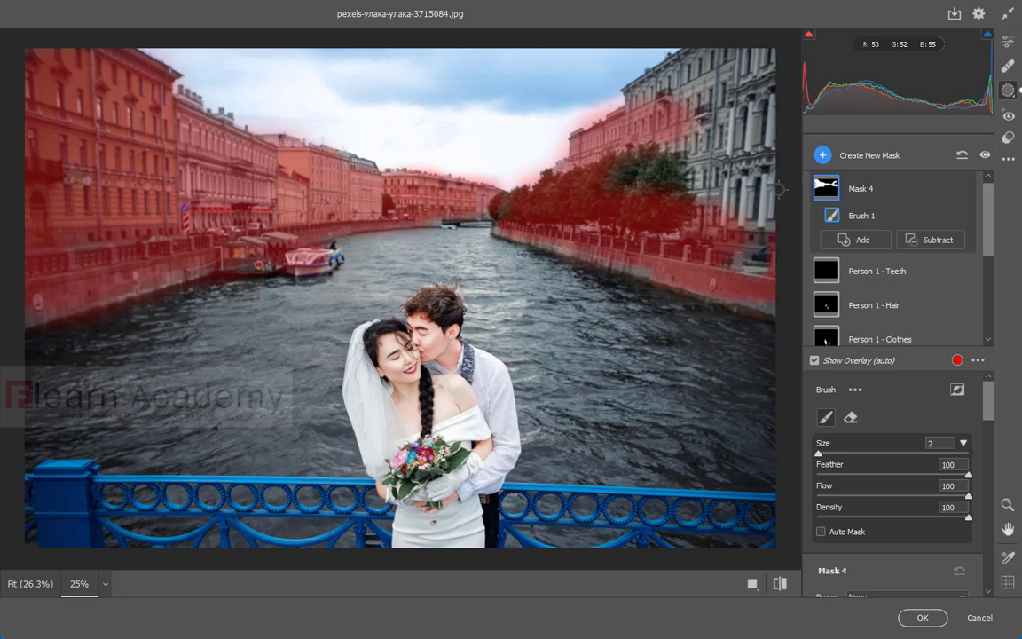
pyautogui.moveTo(778, 189); pyautogui.dragTo(769, 86)
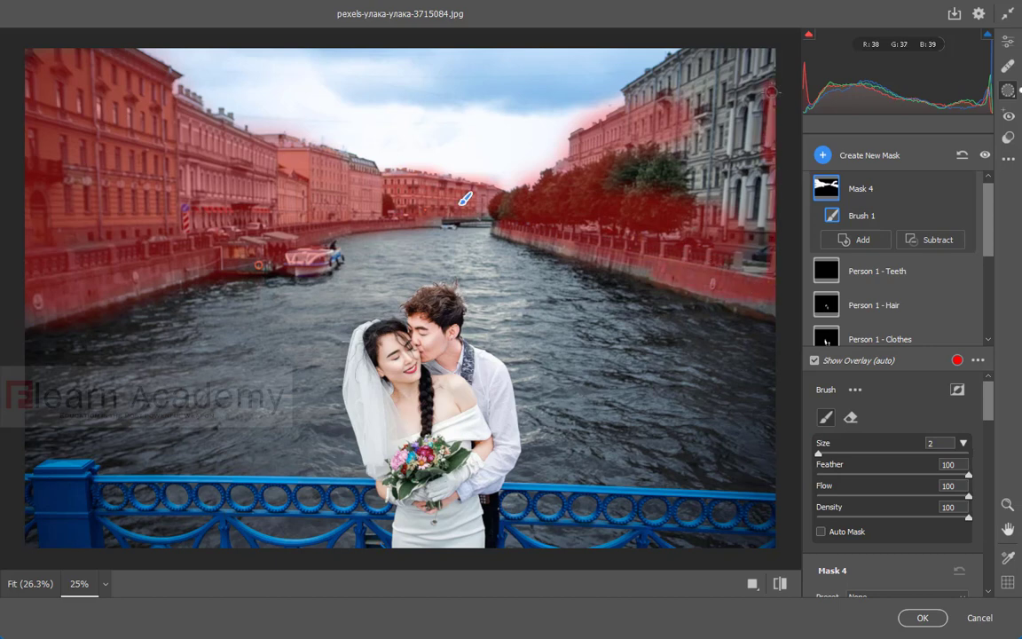
pyautogui.hotkey('ctrl', '-')
pyautogui.hotkey('ctrl', '+')
pyautogui.moveTo(764, 53); pyautogui.dragTo(634, 55)
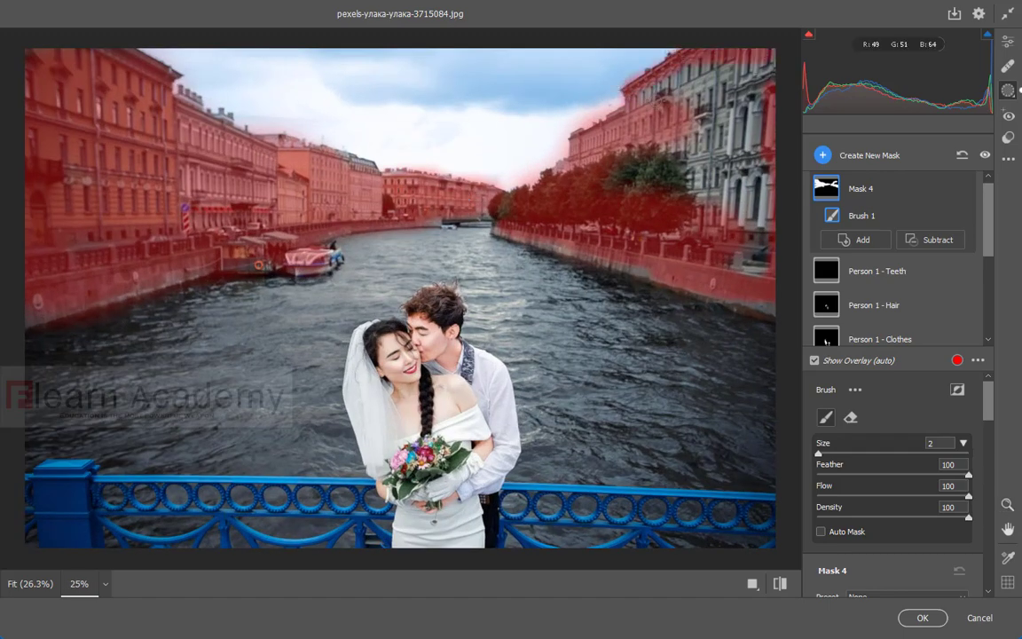
pyautogui.press(']')
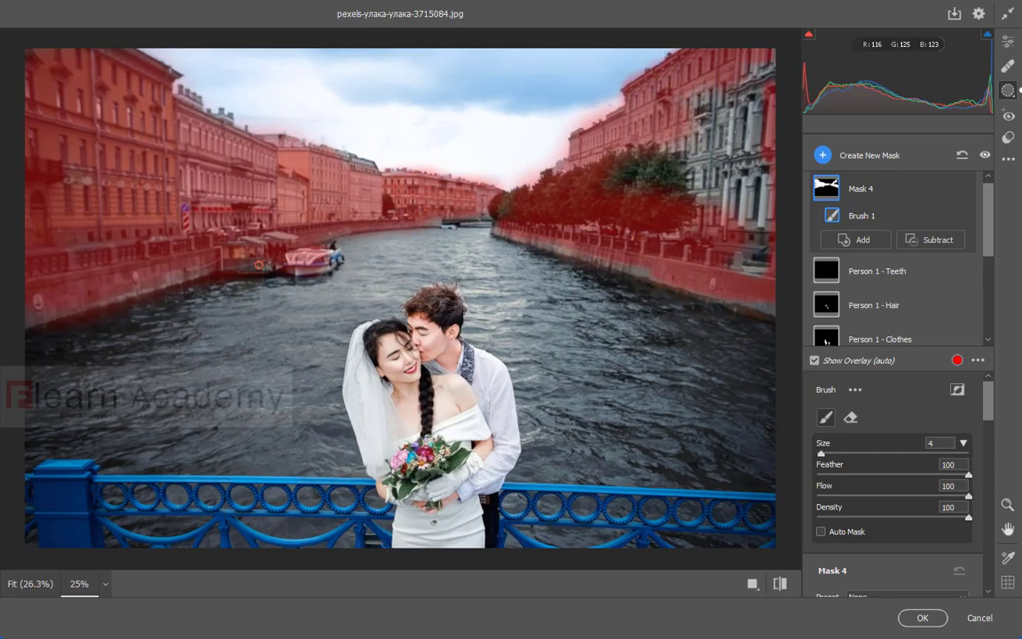
pyautogui.moveTo(750, 98); pyautogui.dragTo(713, 156)
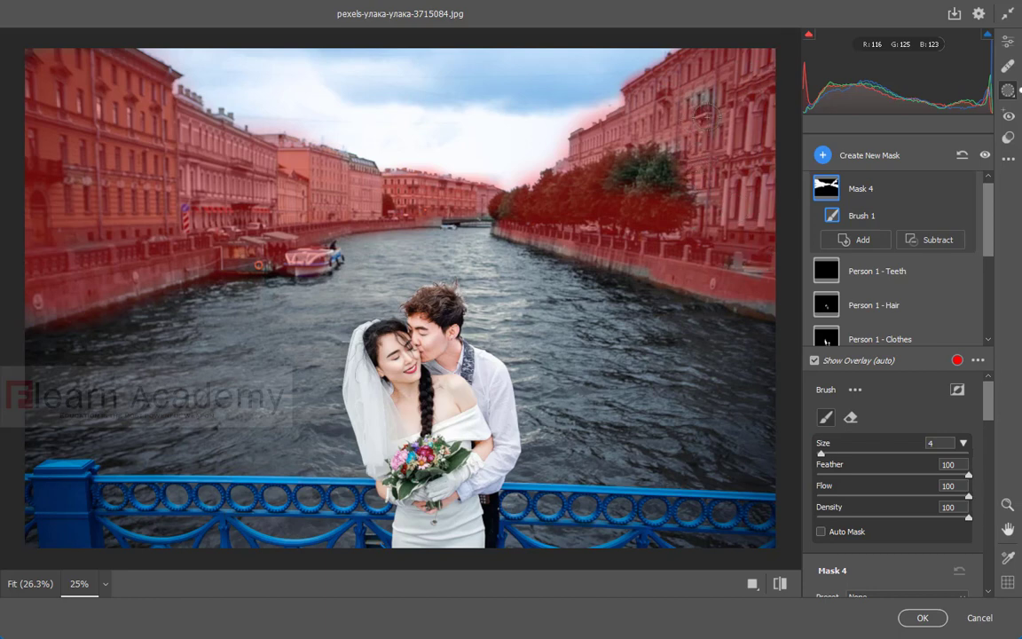
# Erase the trees out of the buildings mask.
pyautogui.press('[')
pyautogui.press('[')
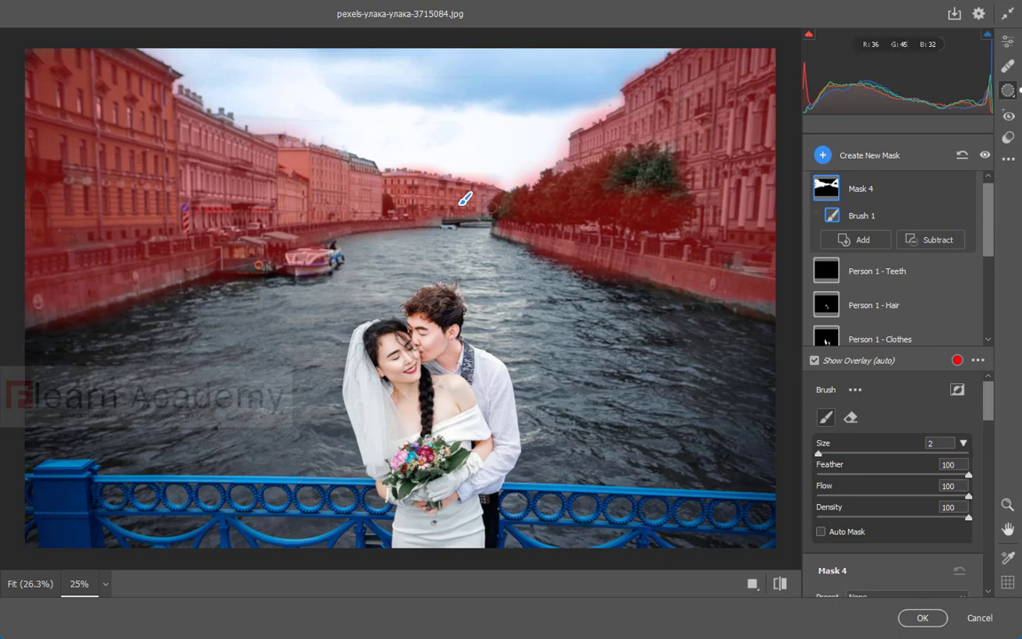
pyautogui.click(852, 418)
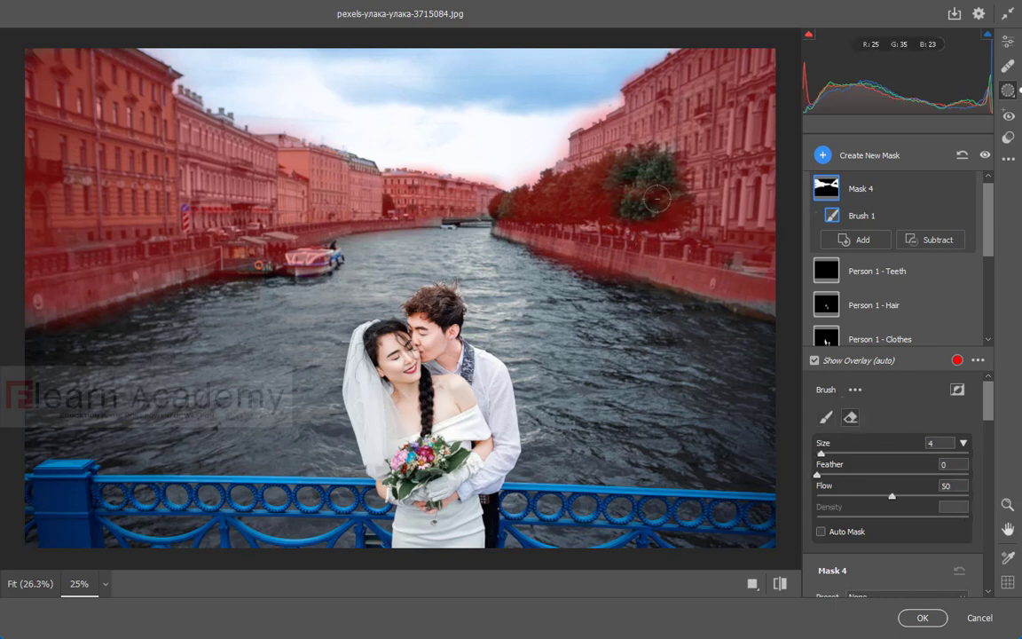
pyautogui.moveTo(661, 213)
pyautogui.mouseDown()
pyautogui.moveTo(556, 207)
pyautogui.moveTo(559, 194)
pyautogui.moveTo(510, 209)
pyautogui.mouseUp()
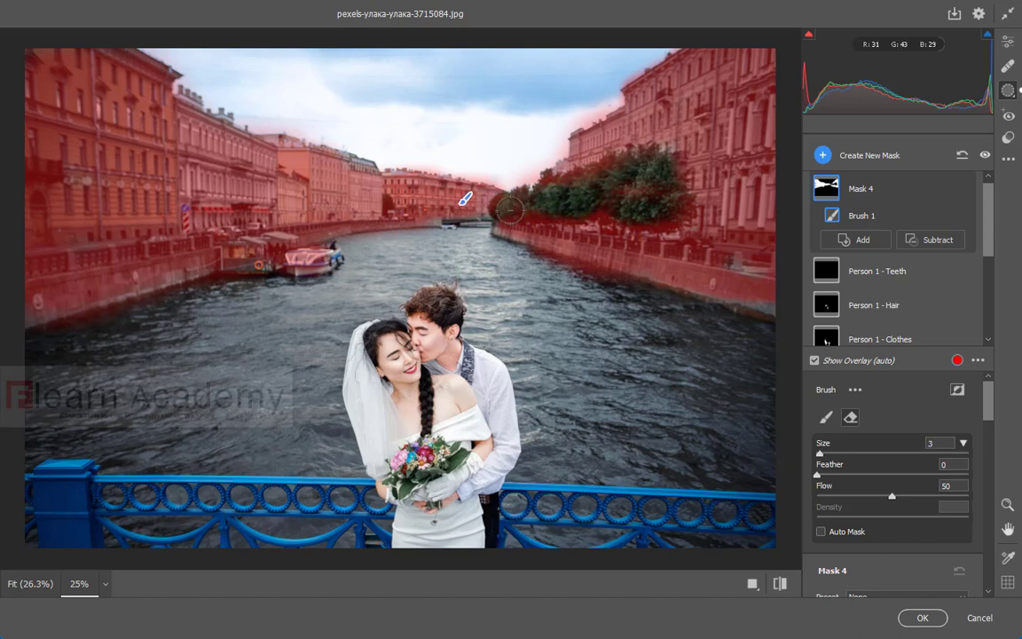
pyautogui.press('[')
# Set Mask 4 to Exposure +0.65, Contrast +4, Blacks +13, Whites -7, Temperature -11, Saturation +9.
pyautogui.scroll(-5, 874, 293)
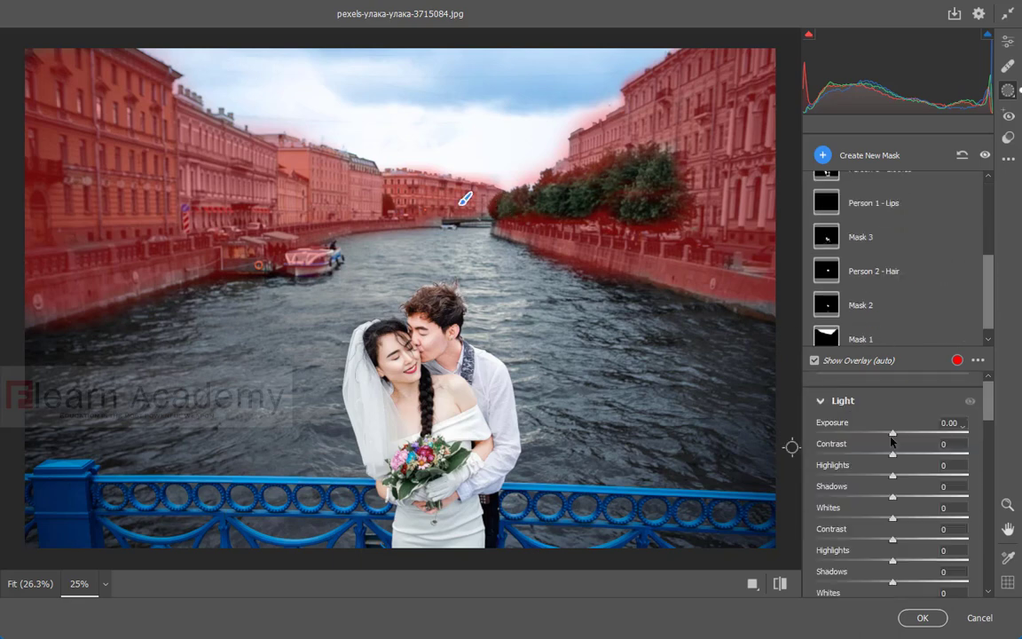
pyautogui.moveTo(895, 435); pyautogui.dragTo(905, 435)
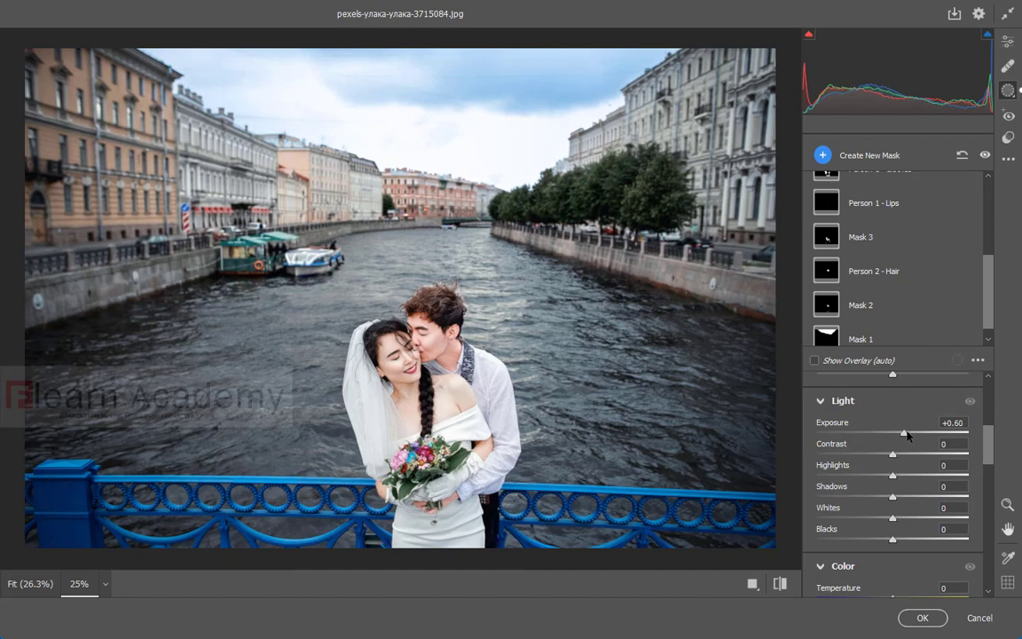
pyautogui.moveTo(906, 433); pyautogui.dragTo(895, 456)
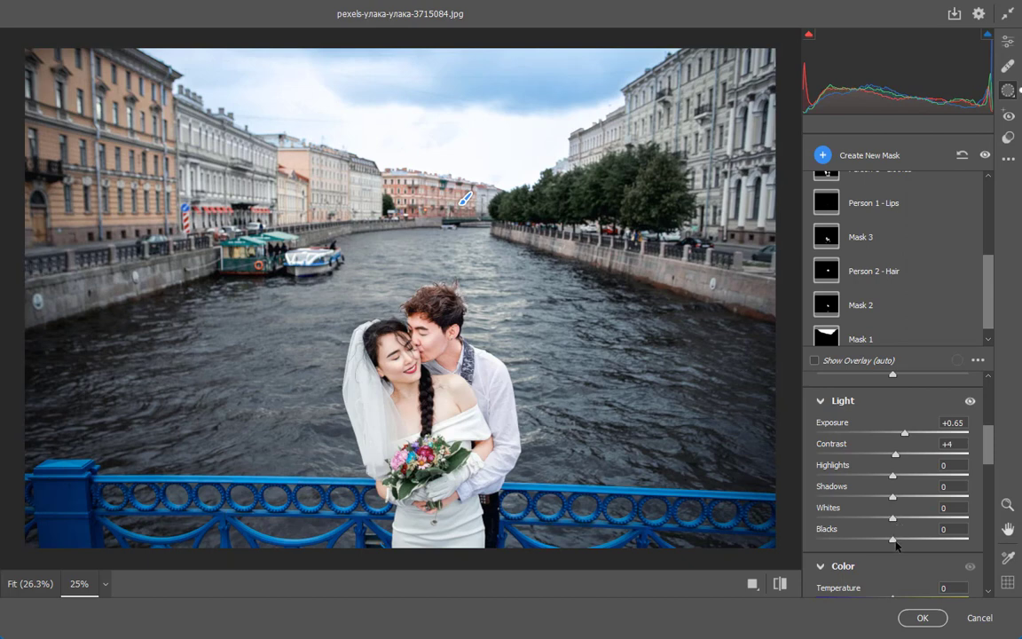
pyautogui.moveTo(892, 540); pyautogui.dragTo(897, 540)
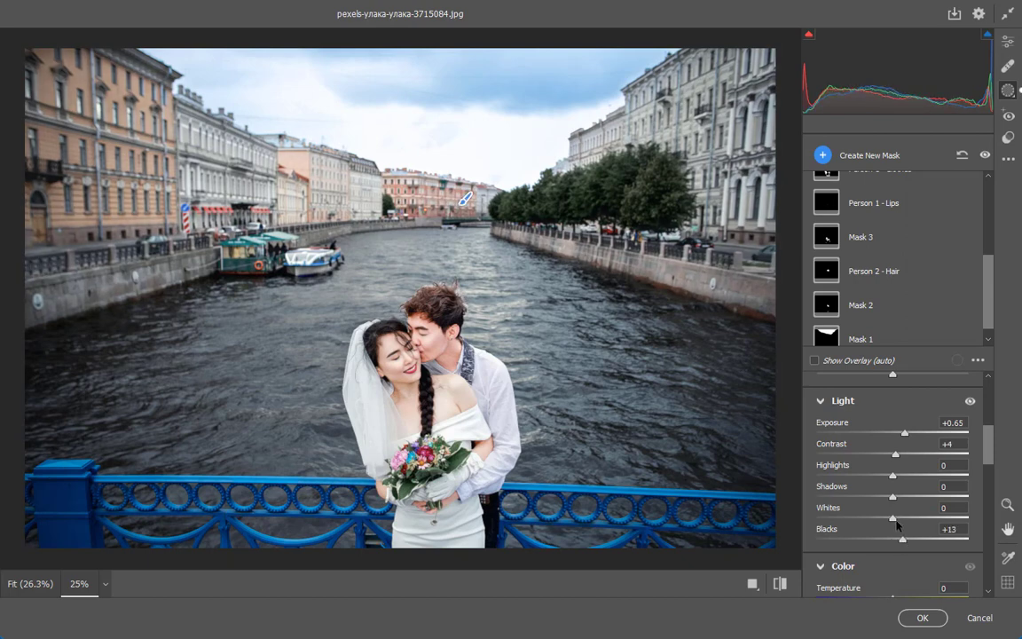
pyautogui.moveTo(894, 521); pyautogui.dragTo(890, 520)
pyautogui.scroll(-2, 897, 500)
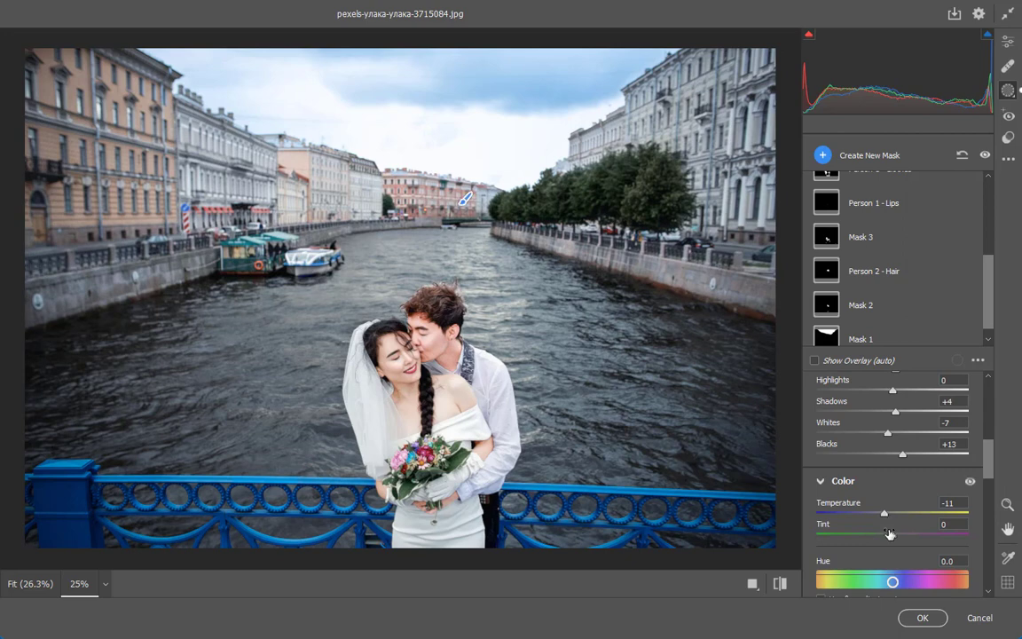
pyautogui.scroll(-4, 894, 537)
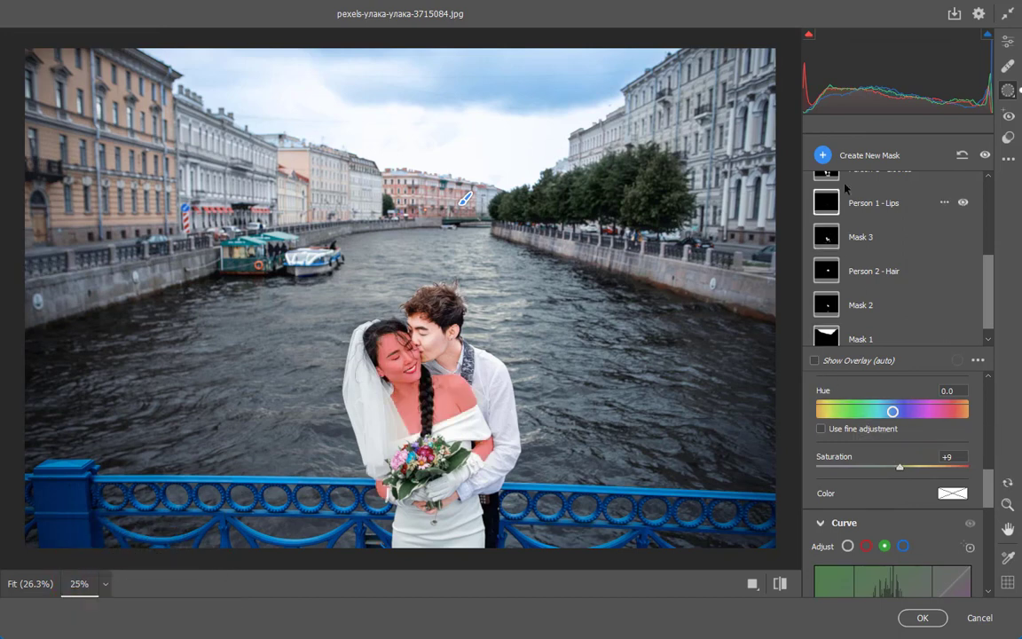
# Brush a new Mask 5 over the row of trees on the right bank.
pyautogui.click(823, 155)
pyautogui.click(880, 241)
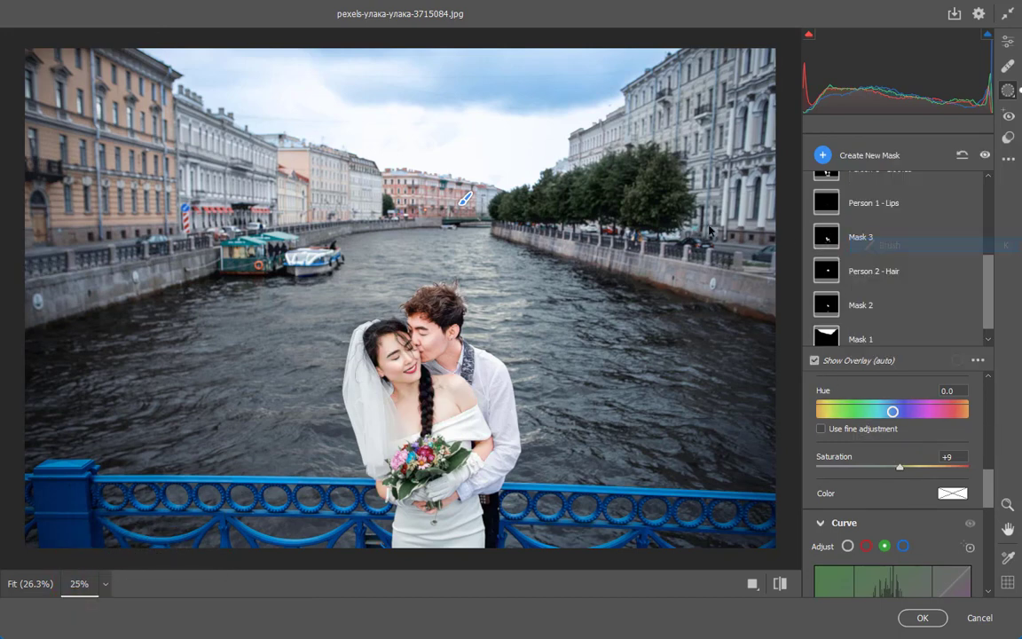
pyautogui.moveTo(658, 202)
pyautogui.mouseDown()
pyautogui.moveTo(655, 177)
pyautogui.moveTo(613, 201)
pyautogui.moveTo(503, 208)
pyautogui.mouseUp()
pyautogui.press(']')
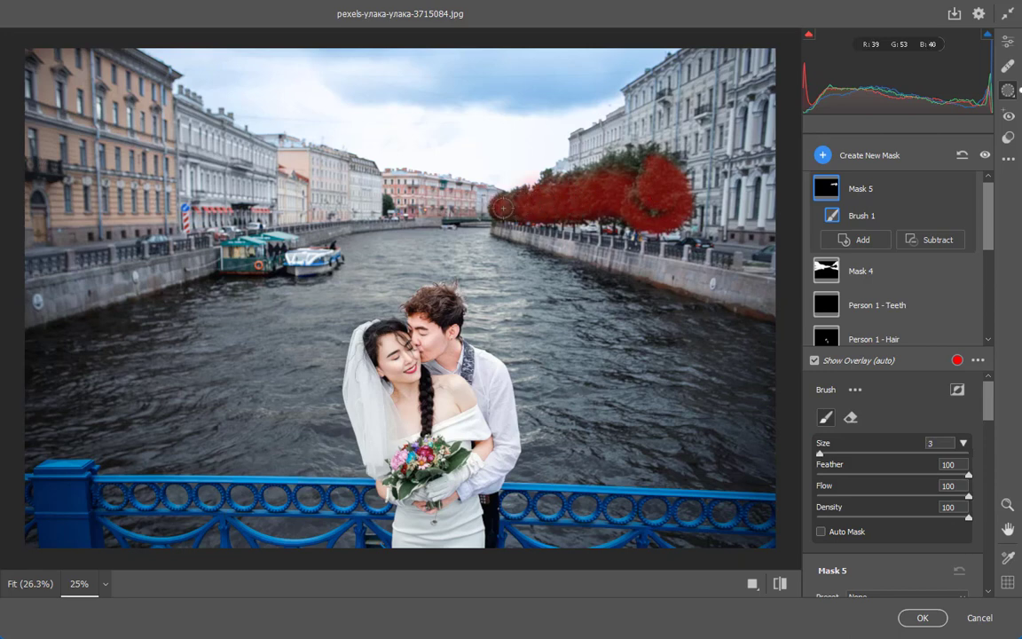
pyautogui.moveTo(586, 177); pyautogui.dragTo(637, 163)
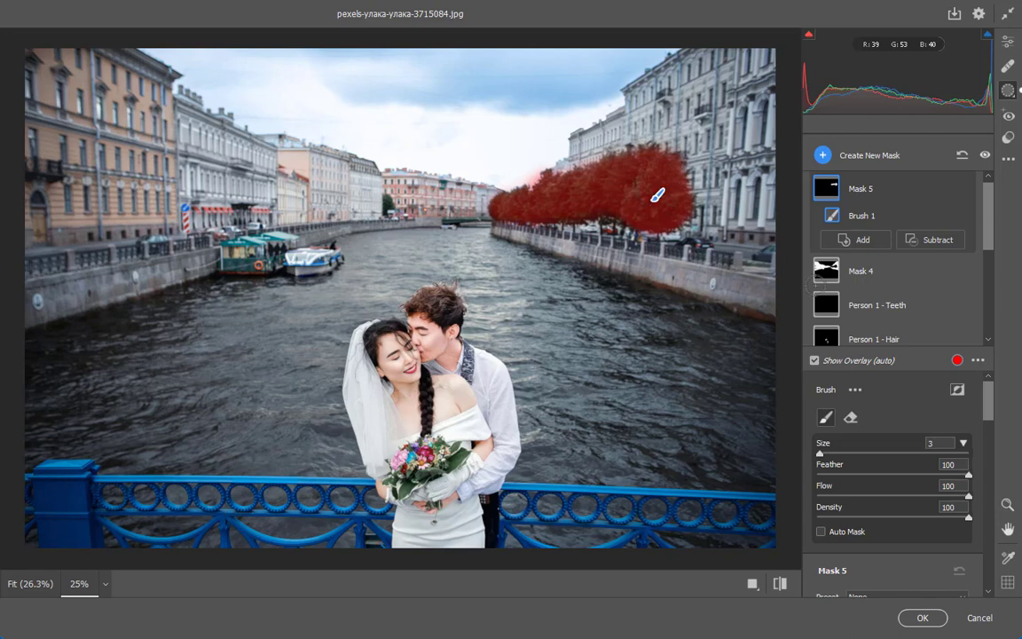
# Give the trees Exposure +0.25, lifted Blacks, cooler Temperature and Saturation +16.
pyautogui.scroll(-2, 900, 493)
pyautogui.scroll(-2, 900, 493)
pyautogui.scroll(-2, 900, 470)
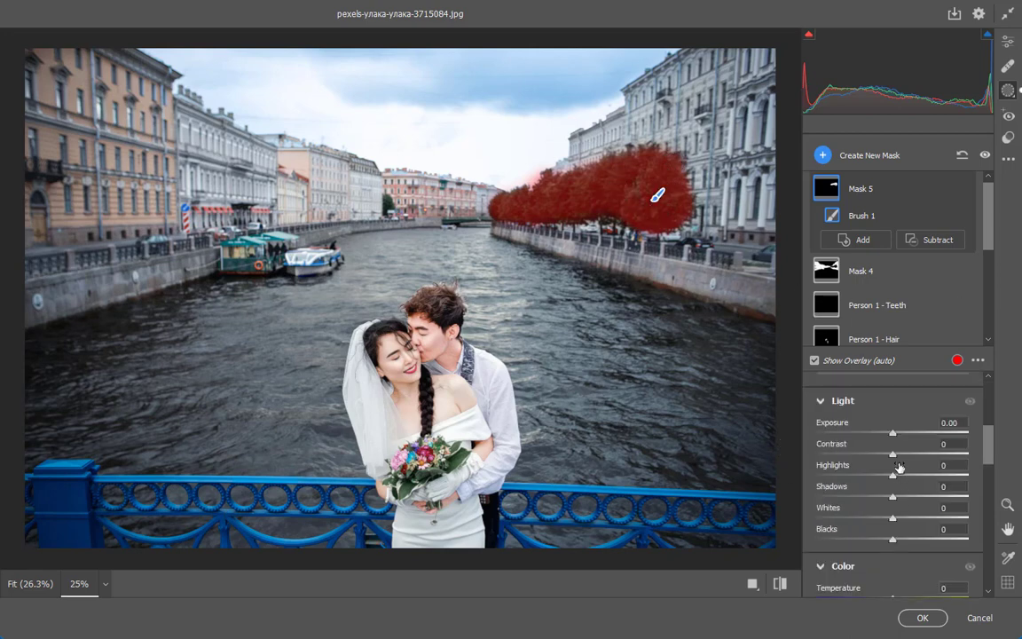
pyautogui.moveTo(894, 433); pyautogui.dragTo(898, 433)
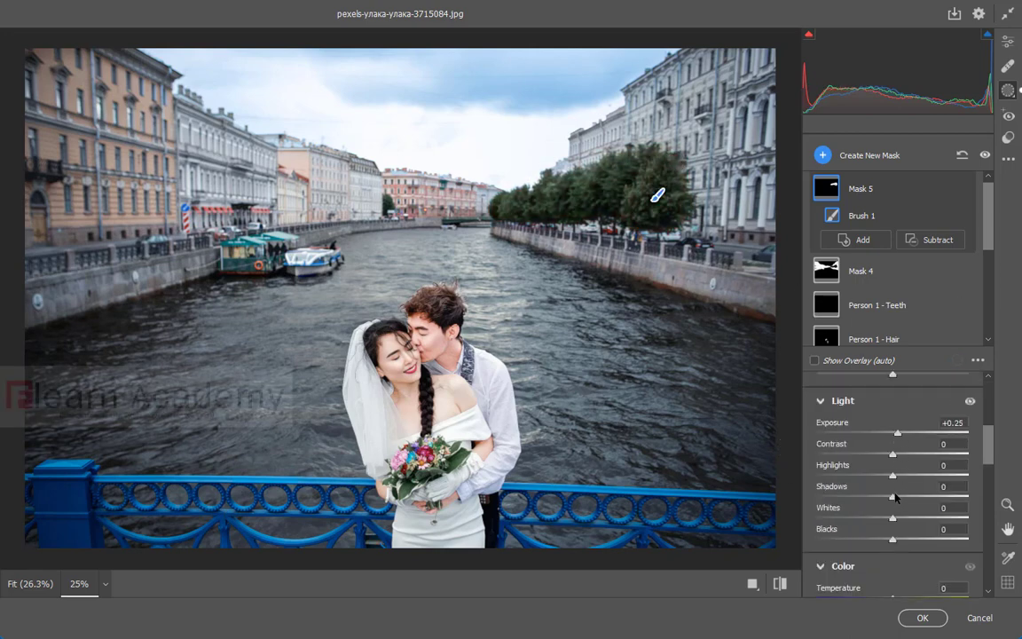
pyautogui.scroll(-2, 899, 479)
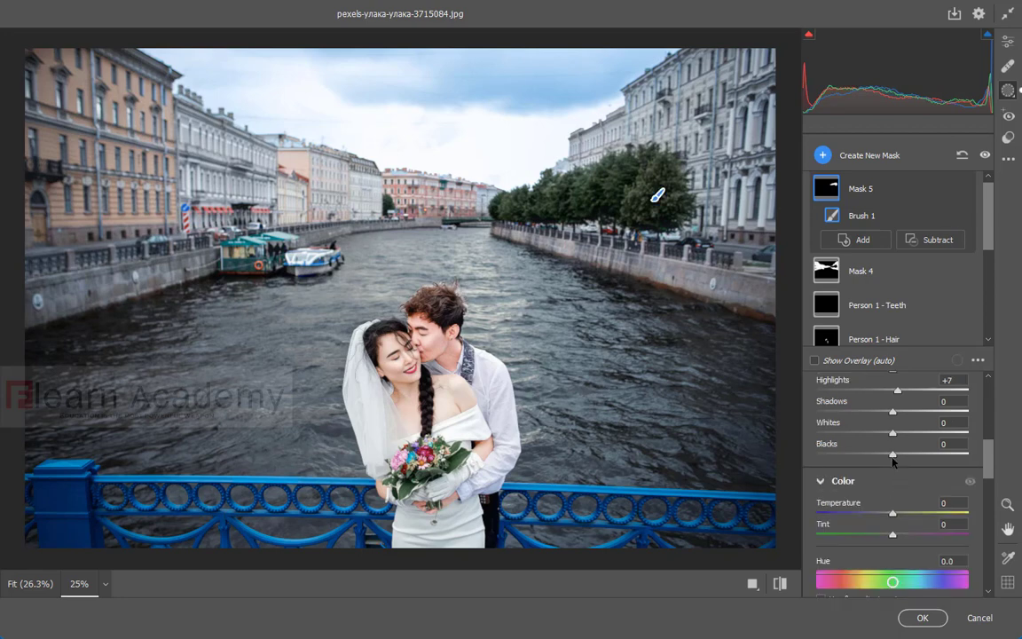
pyautogui.moveTo(894, 457); pyautogui.dragTo(908, 456)
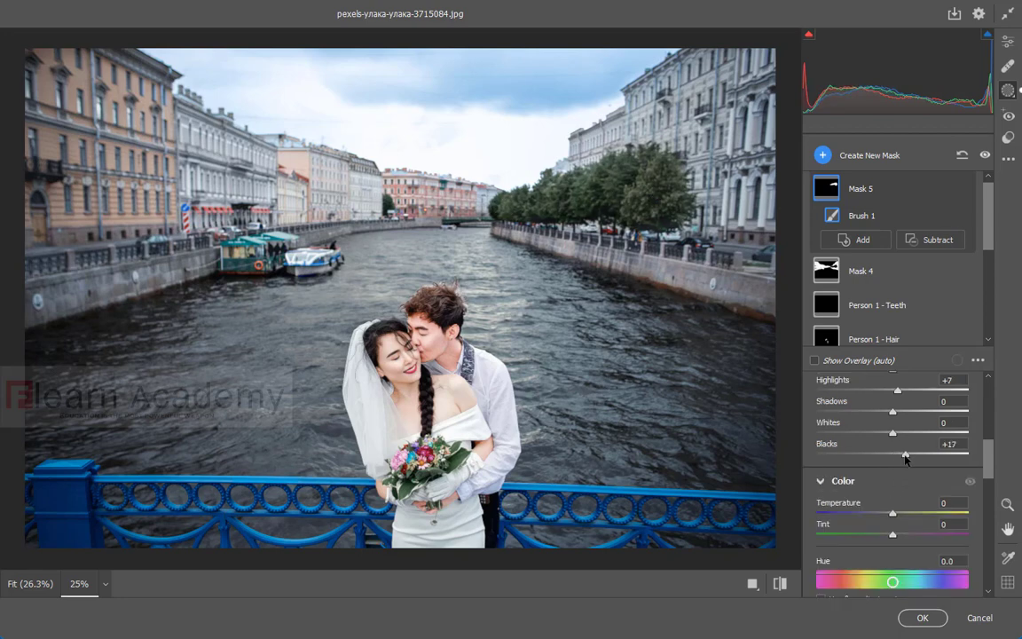
pyautogui.moveTo(894, 518); pyautogui.dragTo(889, 519)
pyautogui.scroll(-4, 889, 517)
pyautogui.moveTo(894, 471); pyautogui.dragTo(906, 471)
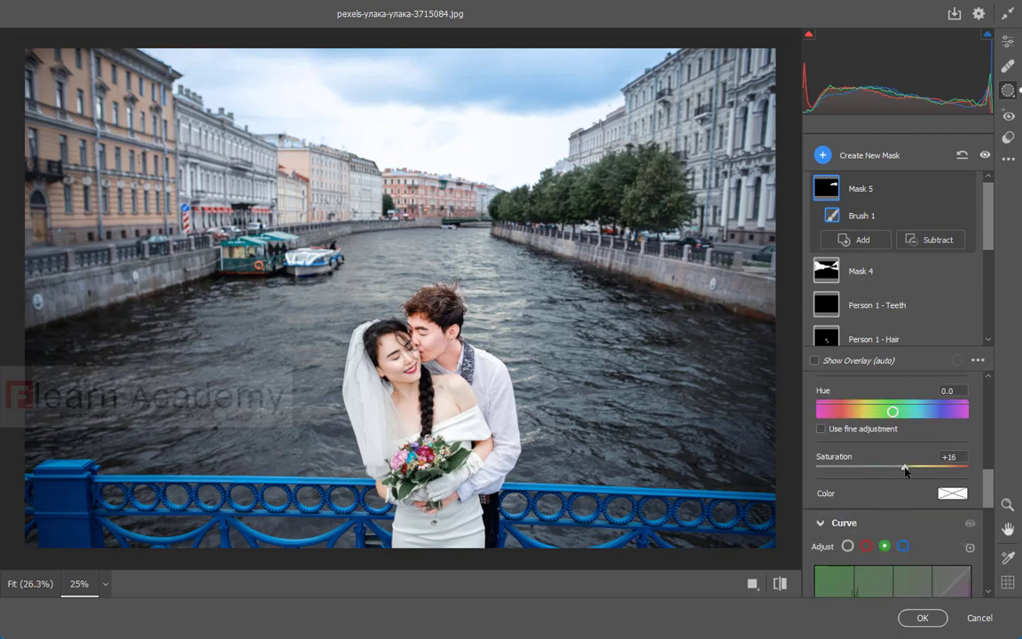
pyautogui.scroll(-3, 892, 470)
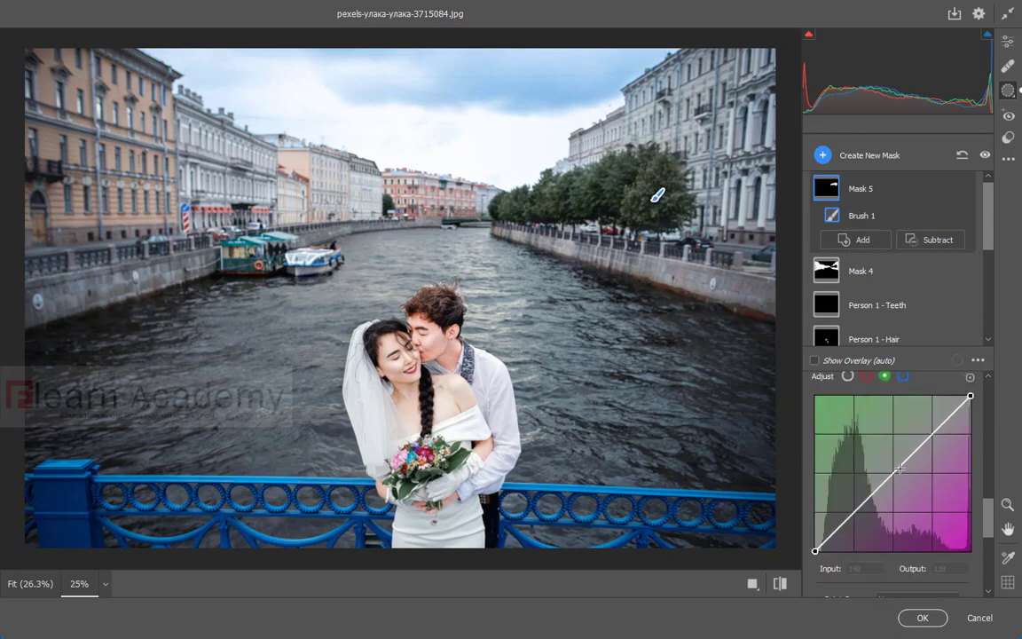
# Lift the trees' green curve to 142 and lower the red curve to 131.
pyautogui.click(890, 474)
pyautogui.moveTo(891, 475); pyautogui.dragTo(891, 465)
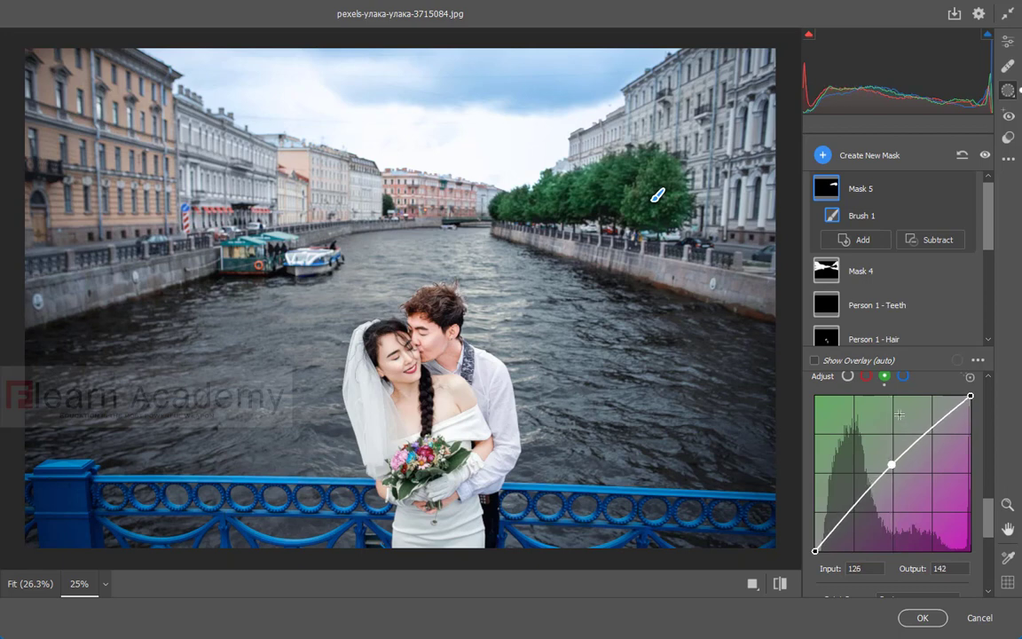
pyautogui.click(902, 376)
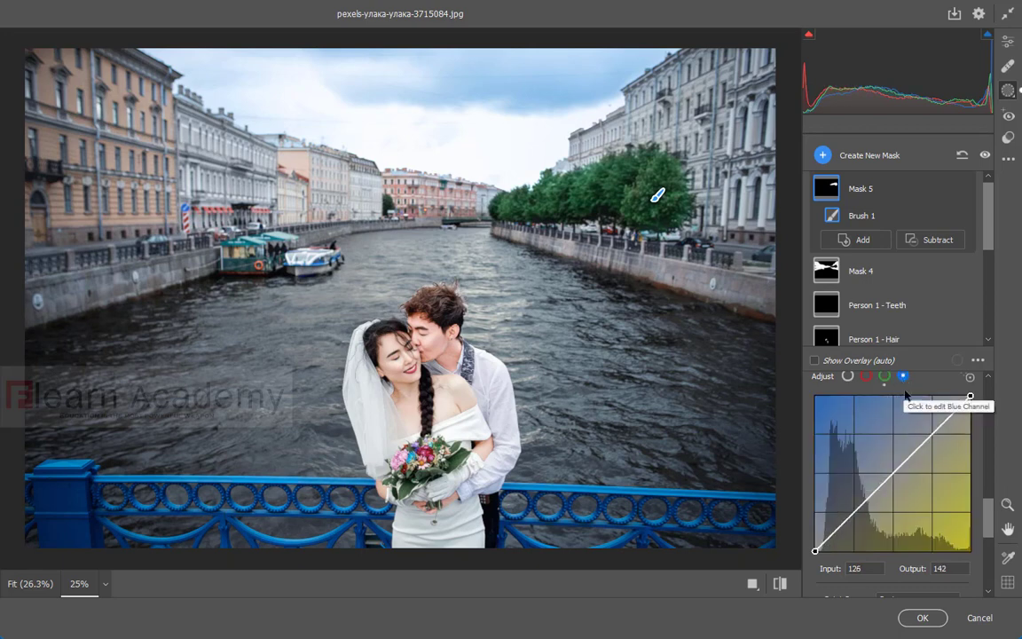
pyautogui.click(866, 376)
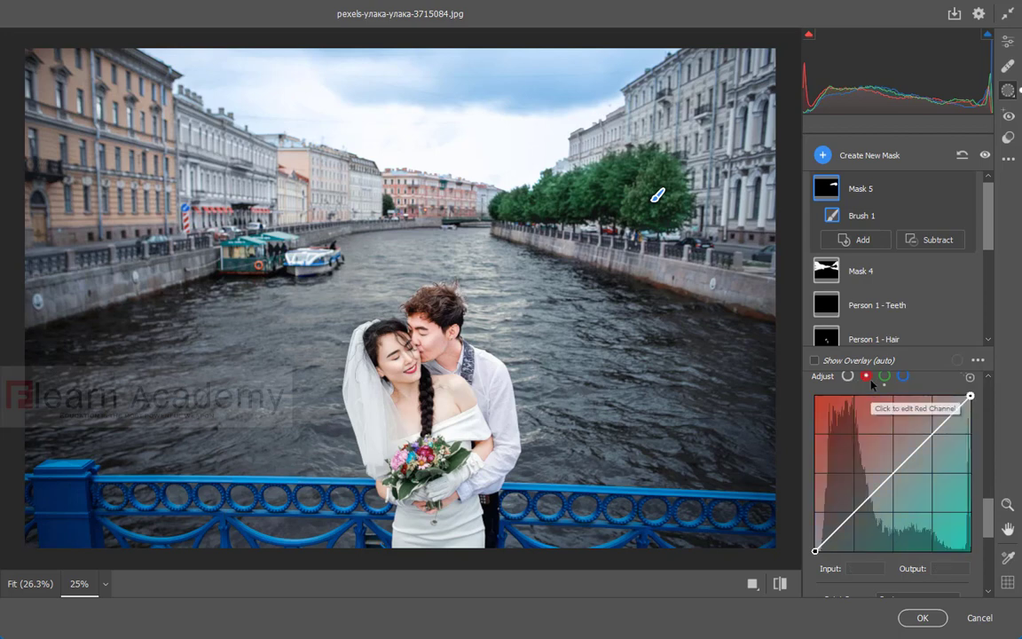
pyautogui.click(899, 468)
pyautogui.moveTo(900, 468); pyautogui.dragTo(901, 471)
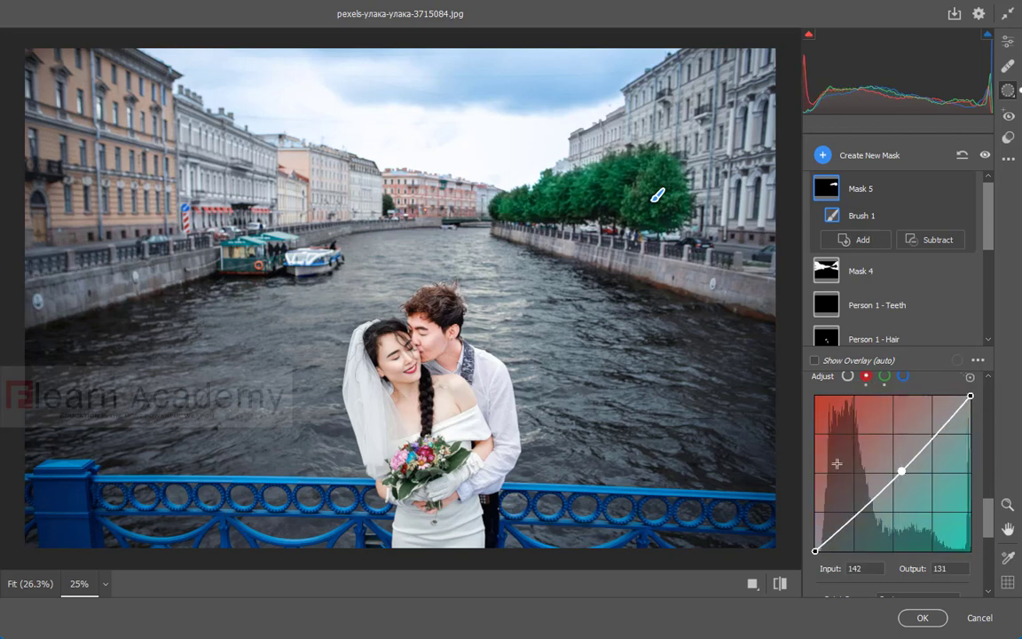
pyautogui.moveTo(887, 189)
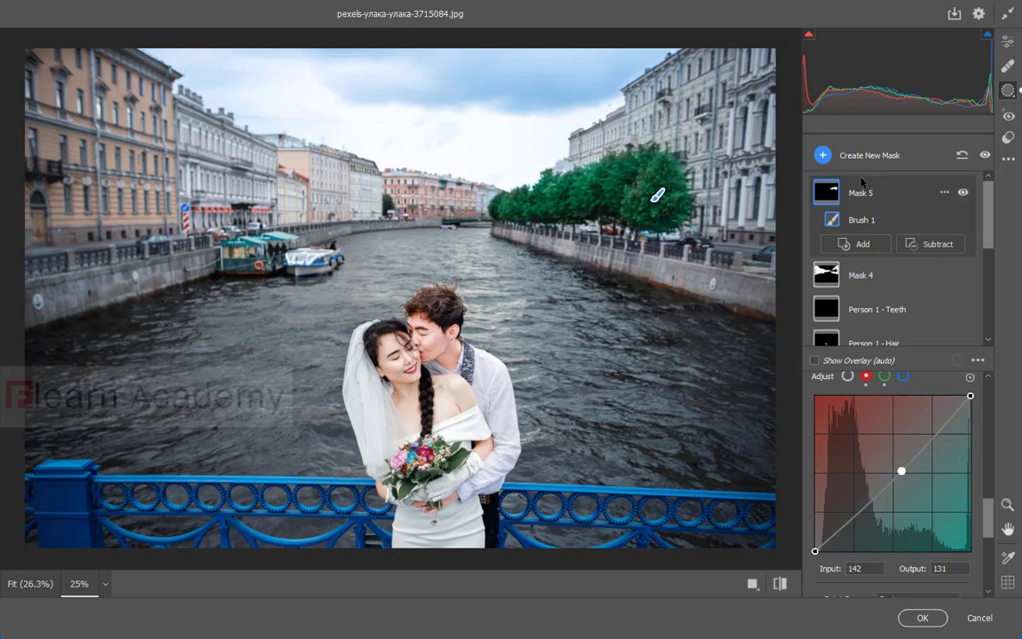
pyautogui.click(850, 156)
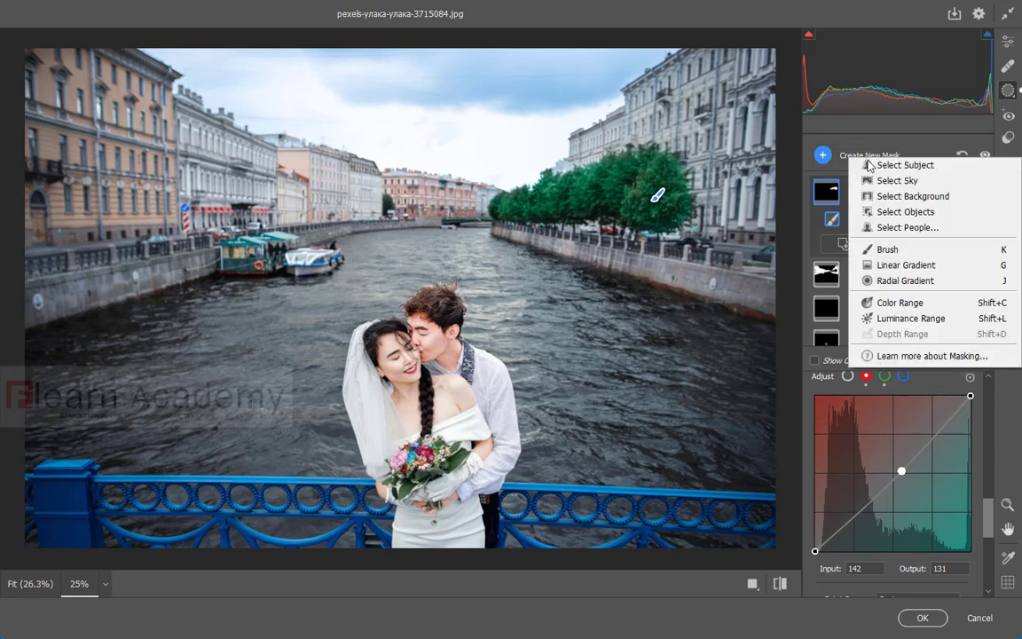
# Brush a new Mask 6 over the canal water around the couple.
pyautogui.click(889, 252)
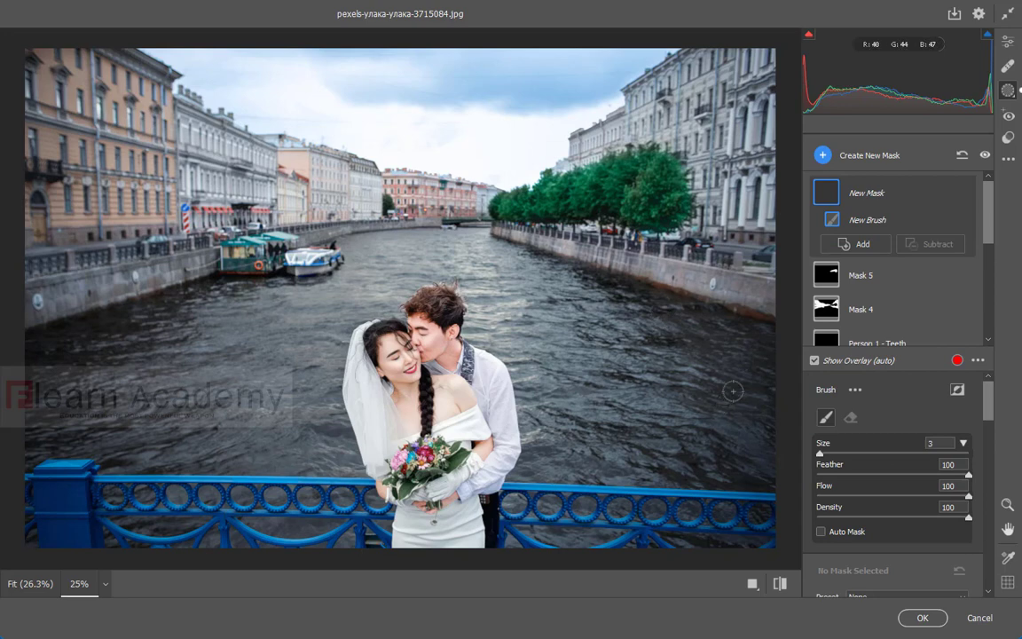
pyautogui.moveTo(622, 297); pyautogui.dragTo(761, 421)
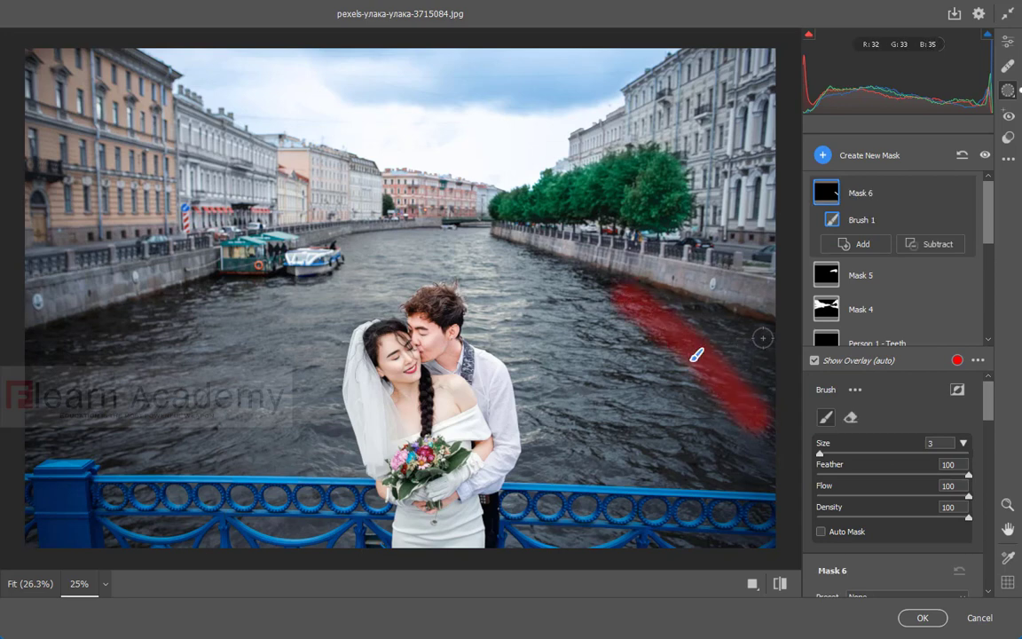
pyautogui.click(763, 337)
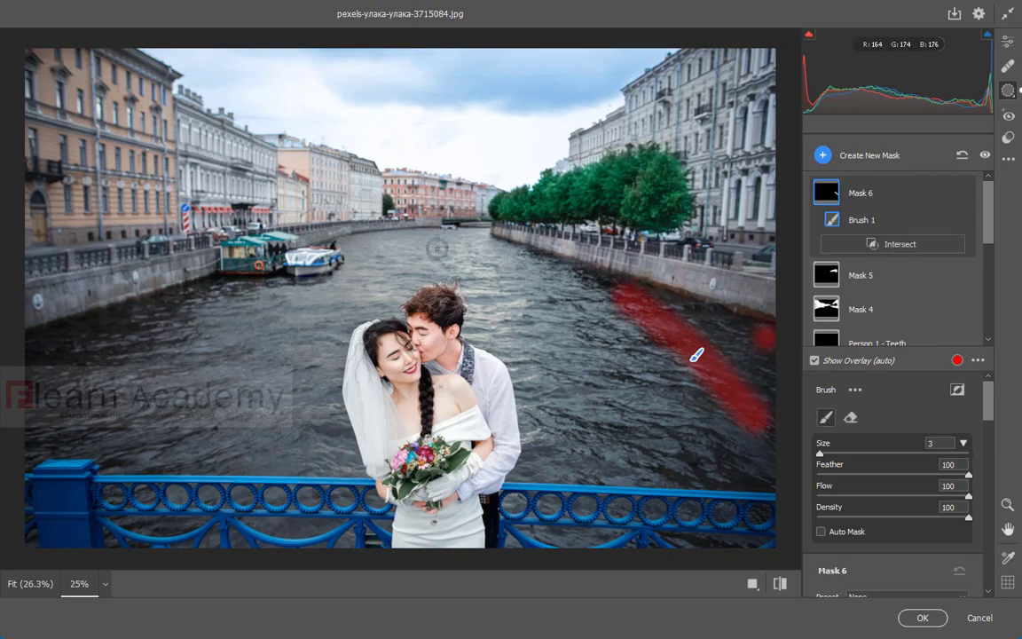
pyautogui.keyDown('shift'); pyautogui.click(495, 252); pyautogui.keyUp('shift')
pyautogui.moveTo(495, 251)
pyautogui.mouseDown()
pyautogui.moveTo(436, 233)
pyautogui.moveTo(346, 242)
pyautogui.moveTo(277, 290)
pyautogui.moveTo(232, 271)
pyautogui.moveTo(211, 280)
pyautogui.mouseUp()
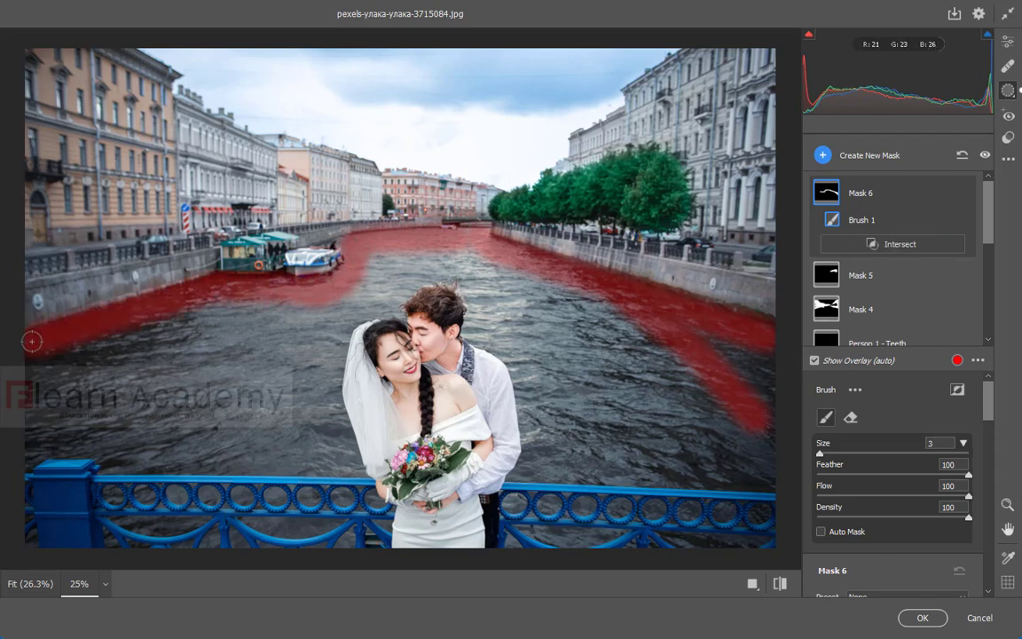
pyautogui.moveTo(32, 341); pyautogui.dragTo(29, 543)
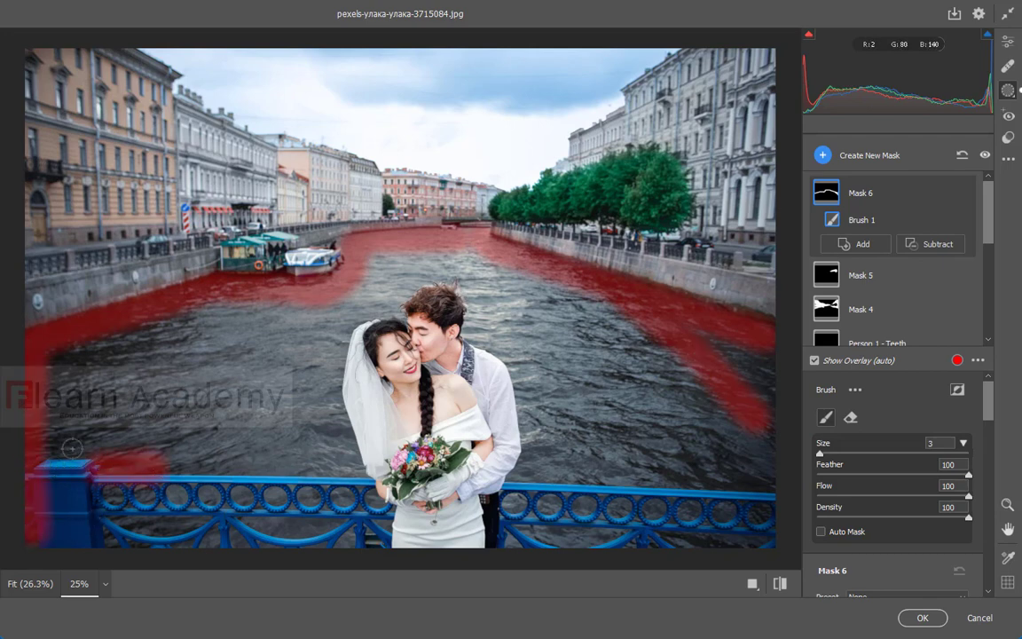
pyautogui.moveTo(100, 464); pyautogui.dragTo(331, 464)
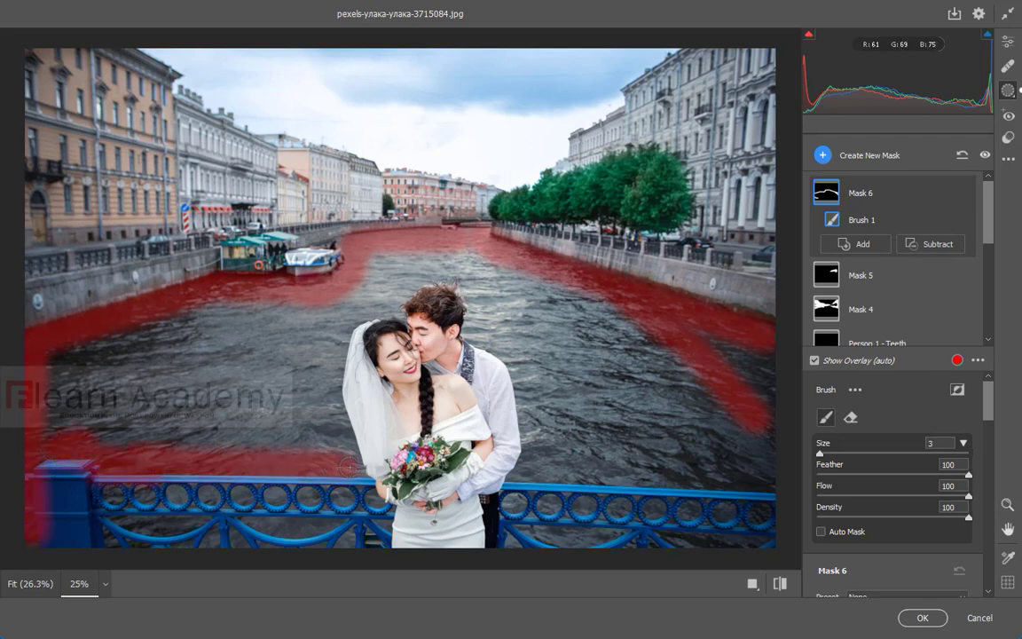
pyautogui.moveTo(335, 417)
pyautogui.mouseDown()
pyautogui.moveTo(373, 304)
pyautogui.moveTo(460, 270)
pyautogui.moveTo(525, 376)
pyautogui.moveTo(508, 543)
pyautogui.mouseUp()
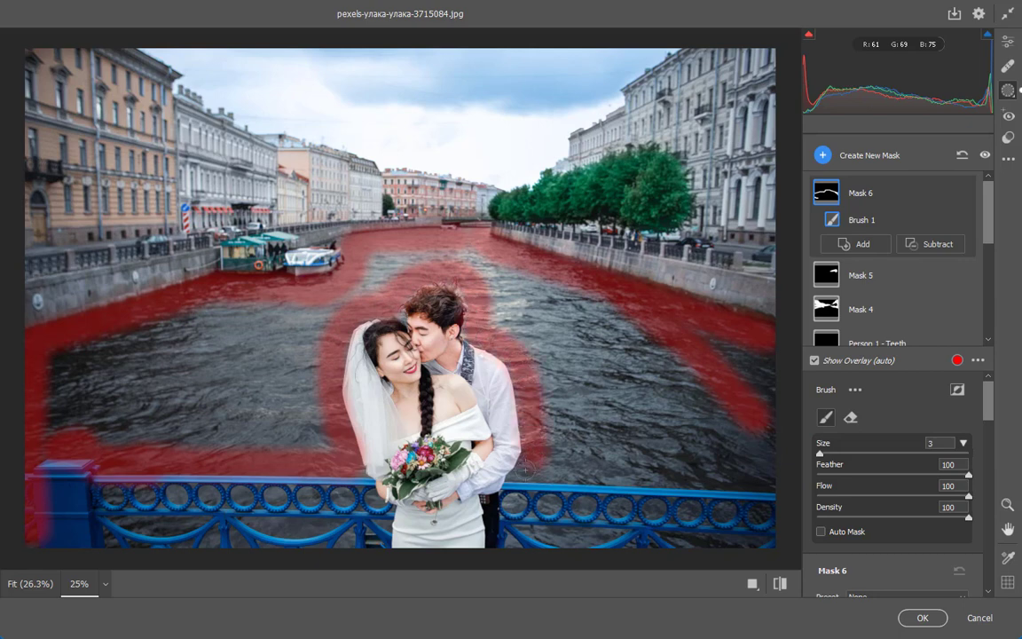
# Extend Mask 6 over the railing, water right of the couple and near the boats.
pyautogui.press('[')
pyautogui.press('[')
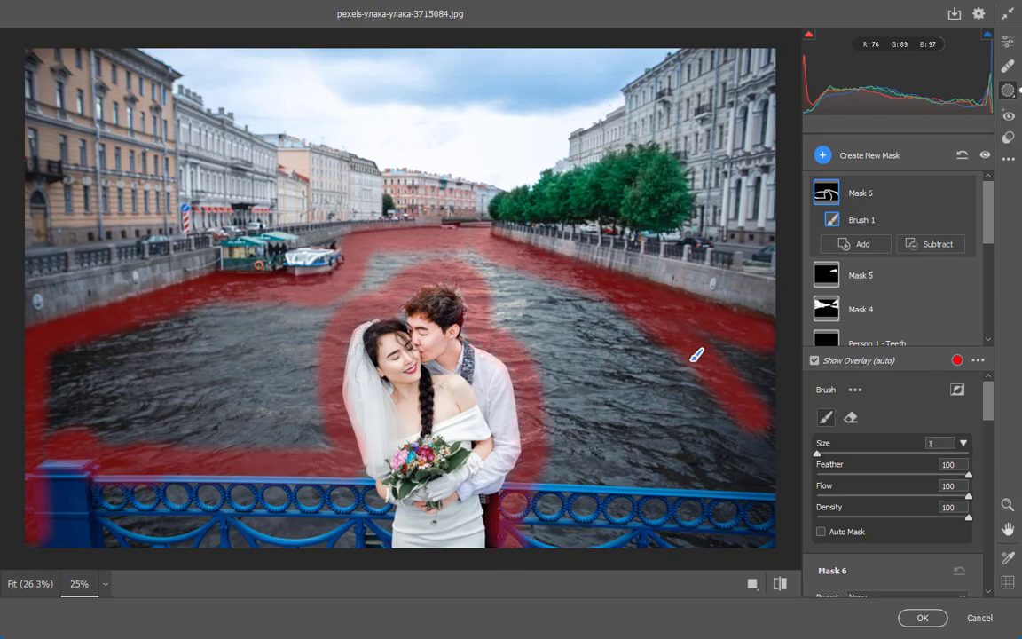
pyautogui.hotkey('ctrl', '-')
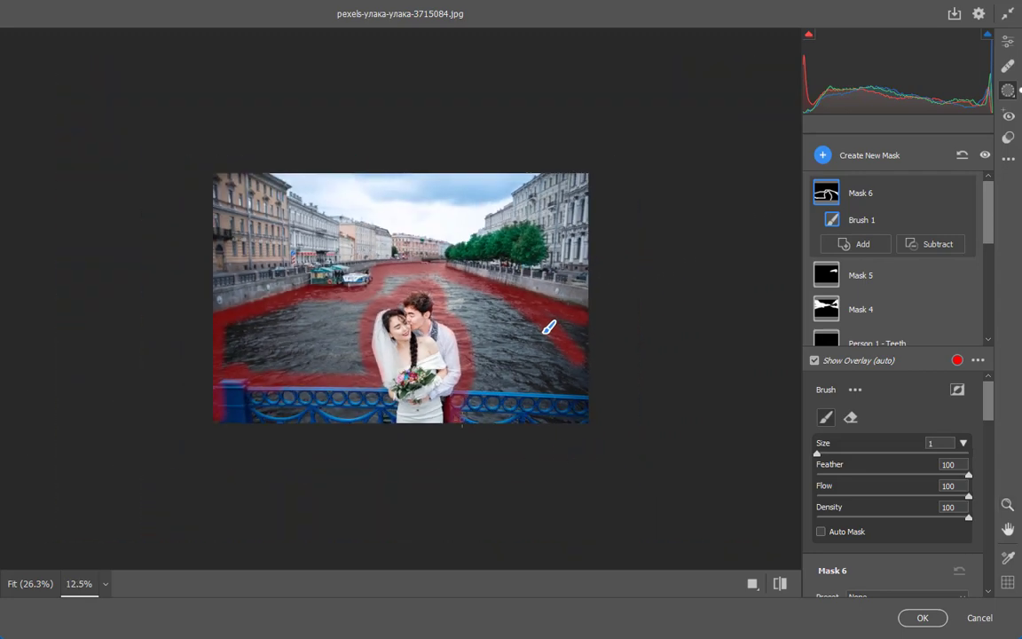
pyautogui.moveTo(459, 419)
pyautogui.mouseDown()
pyautogui.moveTo(581, 342)
pyautogui.moveTo(549, 328)
pyautogui.mouseUp()
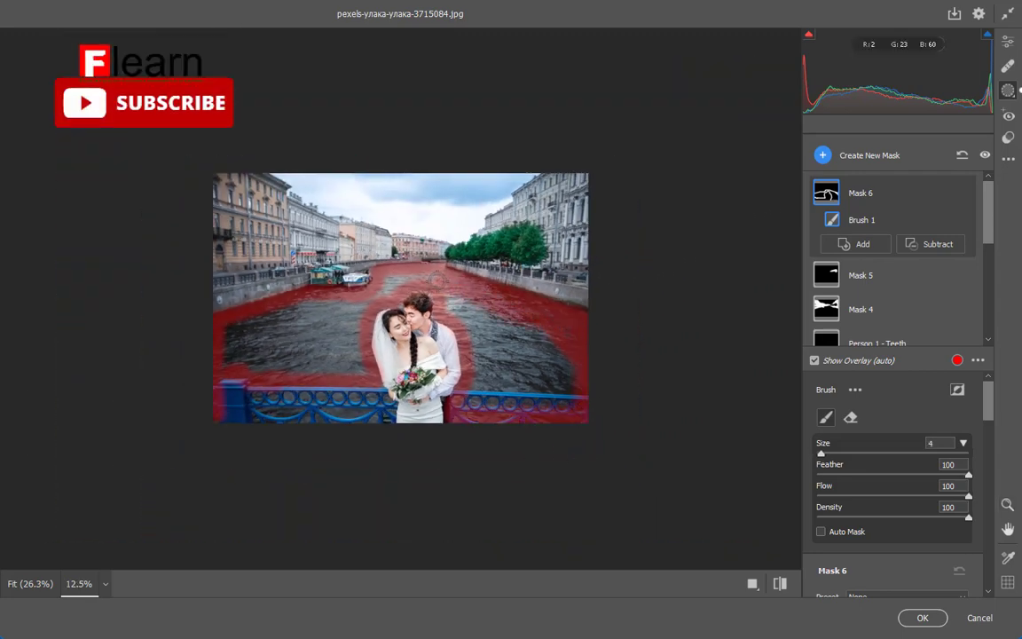
pyautogui.press(']')
pyautogui.press(']')
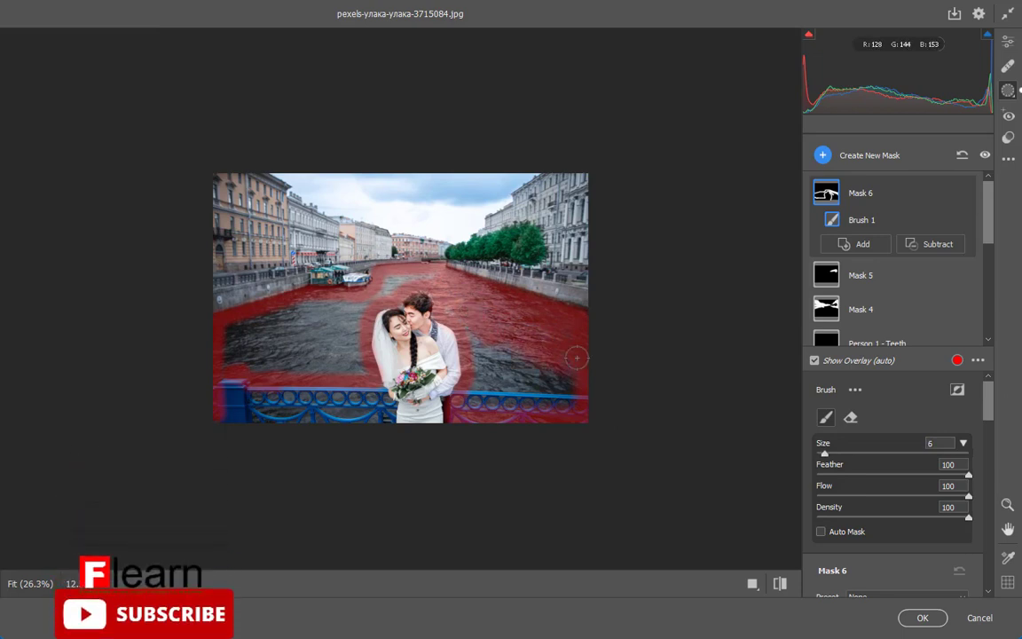
pyautogui.moveTo(549, 327); pyautogui.dragTo(534, 358)
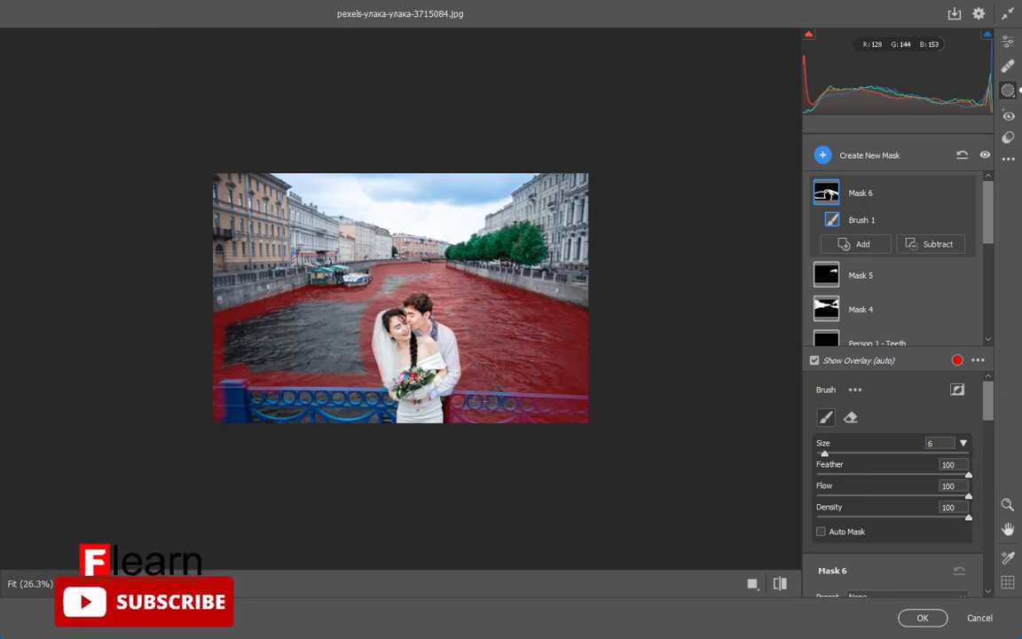
pyautogui.moveTo(356, 393)
pyautogui.mouseDown()
pyautogui.moveTo(266, 271)
pyautogui.moveTo(349, 373)
pyautogui.mouseUp()
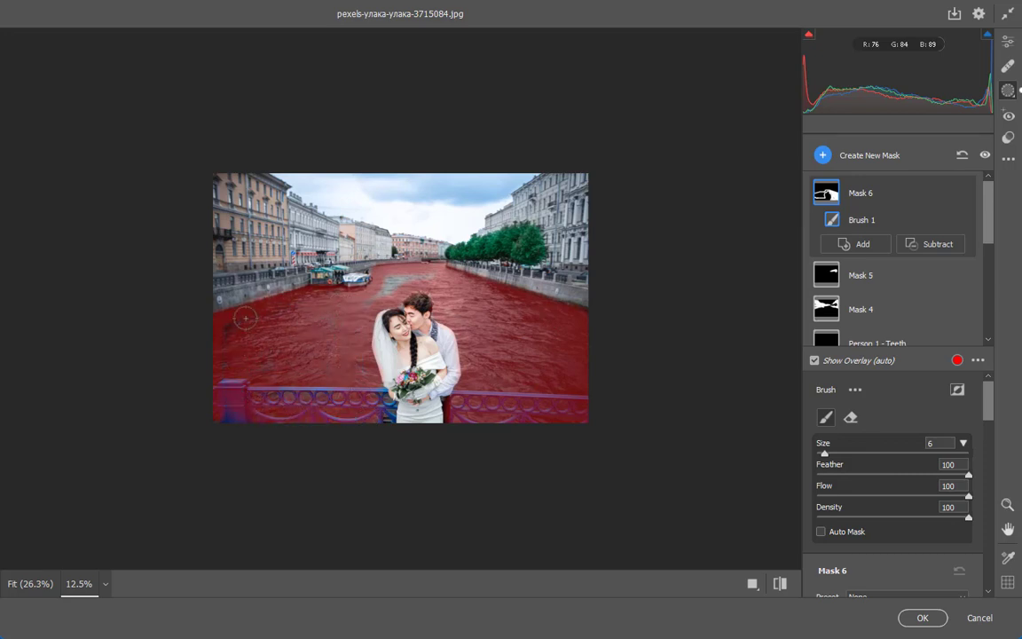
pyautogui.moveTo(342, 286)
pyautogui.mouseDown()
pyautogui.moveTo(350, 259)
pyautogui.moveTo(378, 238)
pyautogui.moveTo(394, 258)
pyautogui.mouseUp()
# Erase stray mask from the left railing area and return to 25% zoom.
pyautogui.click(851, 418)
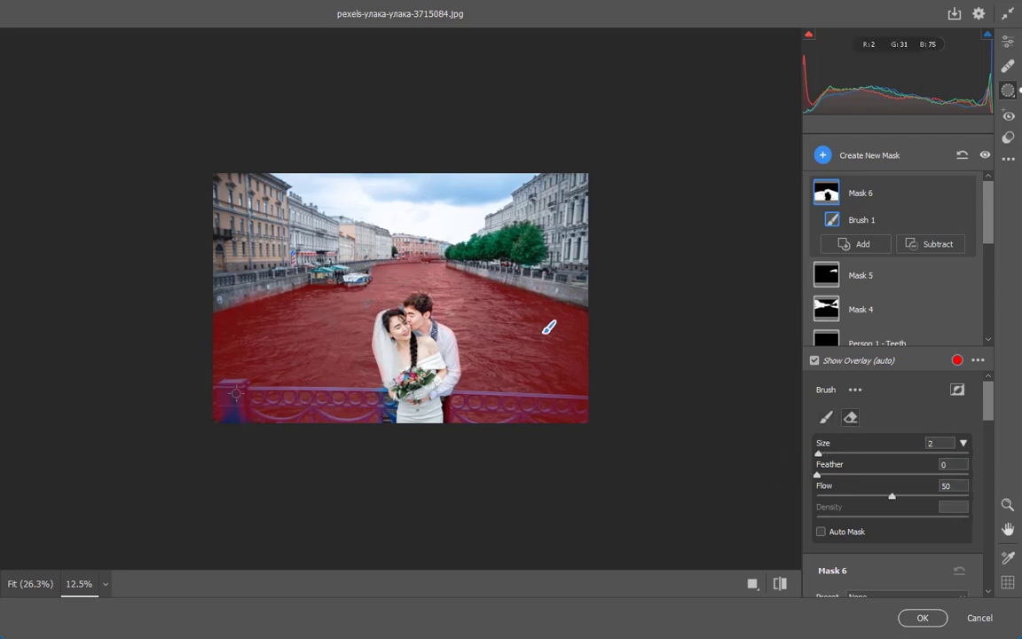
pyautogui.moveTo(228, 387); pyautogui.dragTo(233, 432)
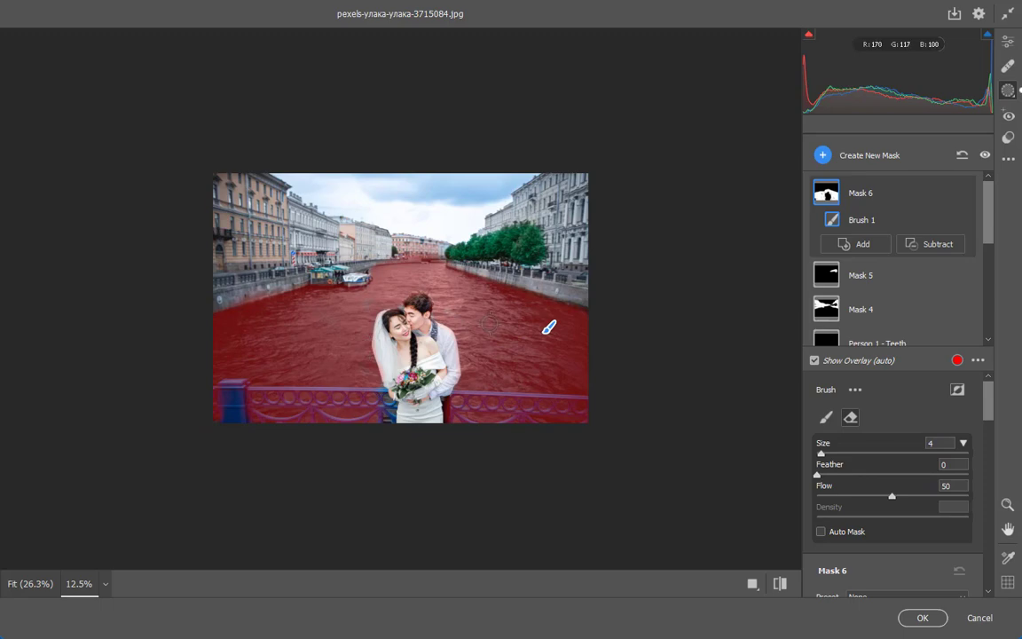
pyautogui.press(']')
pyautogui.press(']')
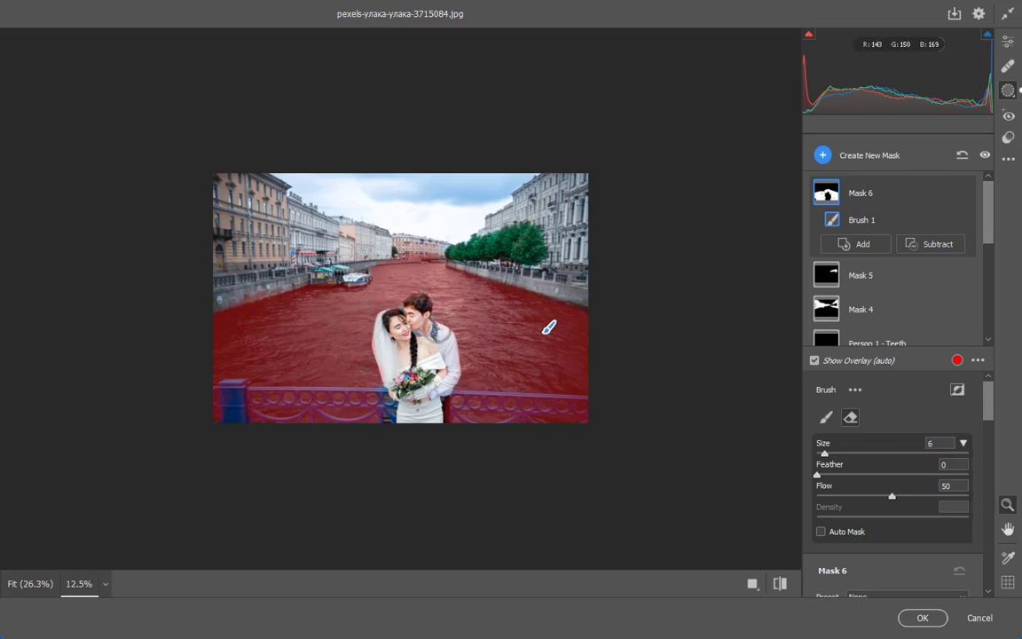
pyautogui.hotkey('ctrl', '+')
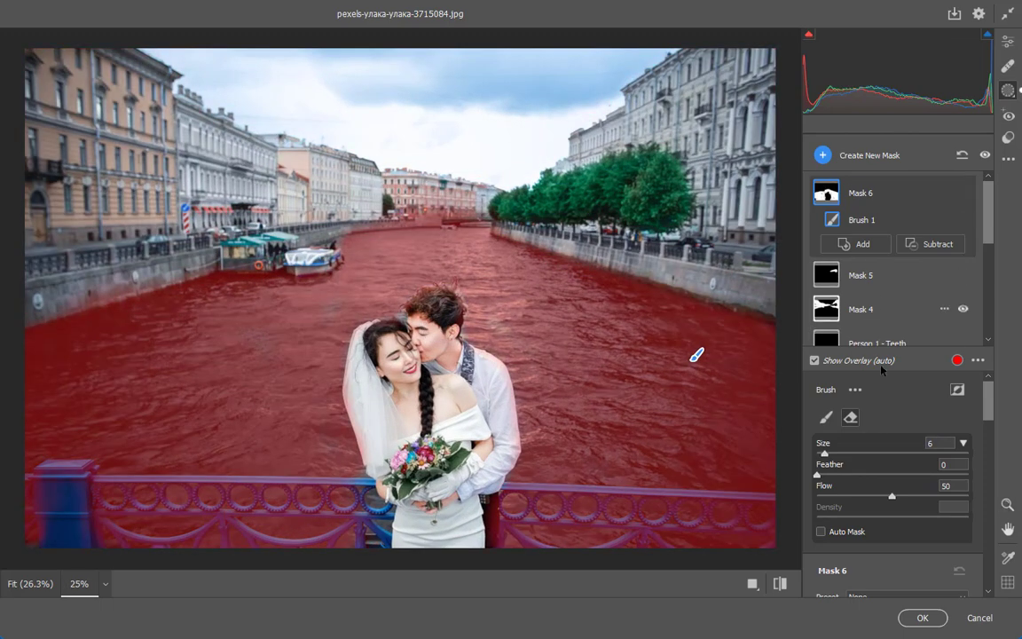
# Brighten Mask 6's exposure and whites, cool it, and set Hue -19.3, Saturation +22.
pyautogui.scroll(-5, 899, 479)
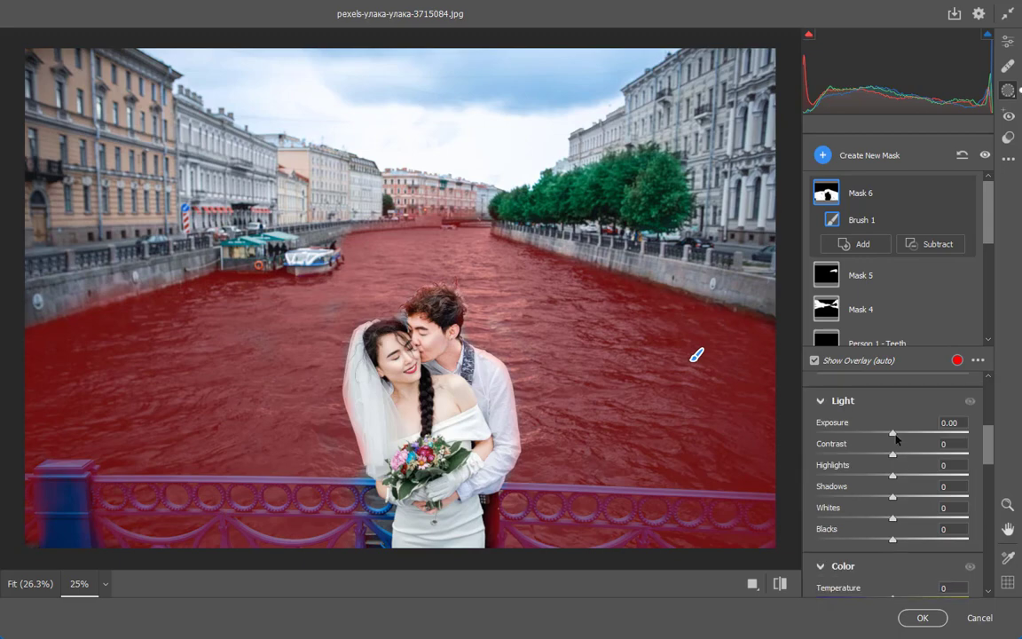
pyautogui.moveTo(895, 433)
pyautogui.mouseDown()
pyautogui.moveTo(920, 437)
pyautogui.moveTo(905, 435)
pyautogui.moveTo(900, 455)
pyautogui.mouseUp()
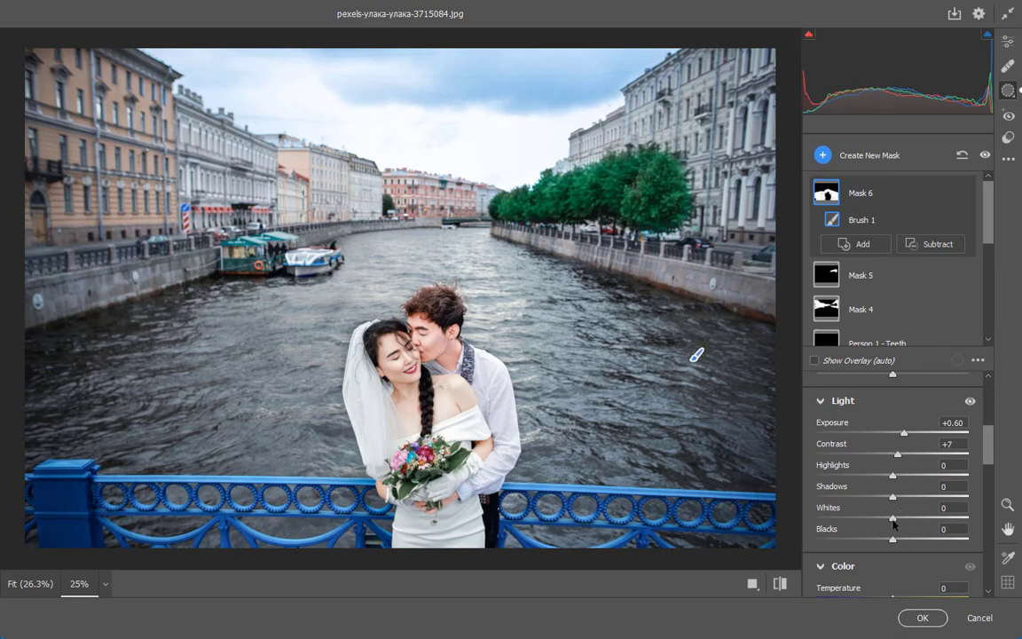
pyautogui.moveTo(898, 518); pyautogui.dragTo(901, 539)
pyautogui.scroll(-2, 902, 541)
pyautogui.scroll(-2, 901, 532)
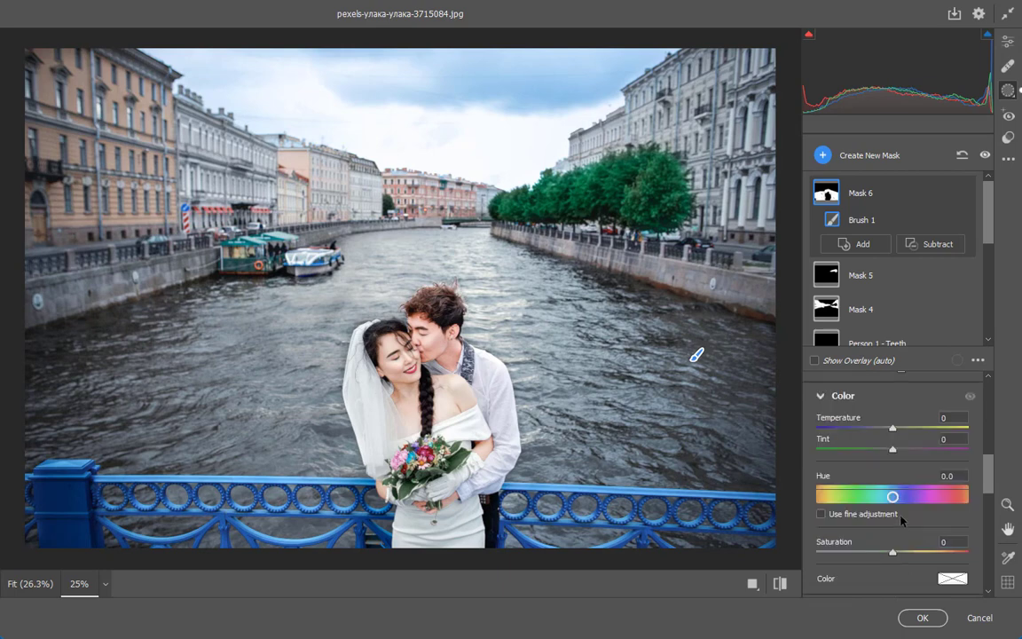
pyautogui.moveTo(892, 429); pyautogui.dragTo(910, 467)
pyautogui.scroll(-2, 896, 489)
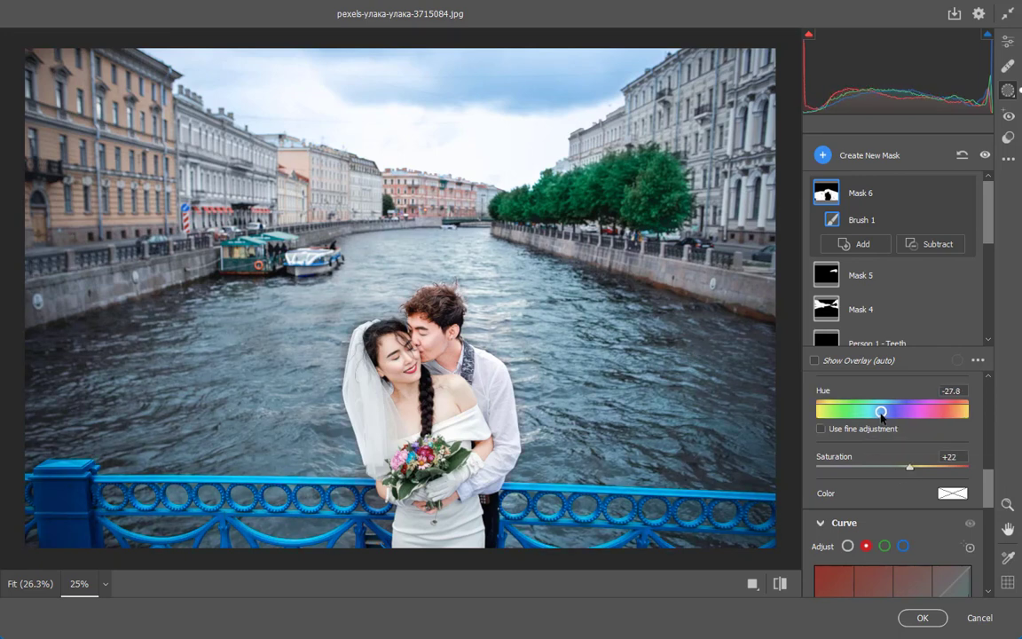
pyautogui.moveTo(892, 414)
pyautogui.mouseDown()
pyautogui.moveTo(915, 417)
pyautogui.moveTo(885, 417)
pyautogui.mouseUp()
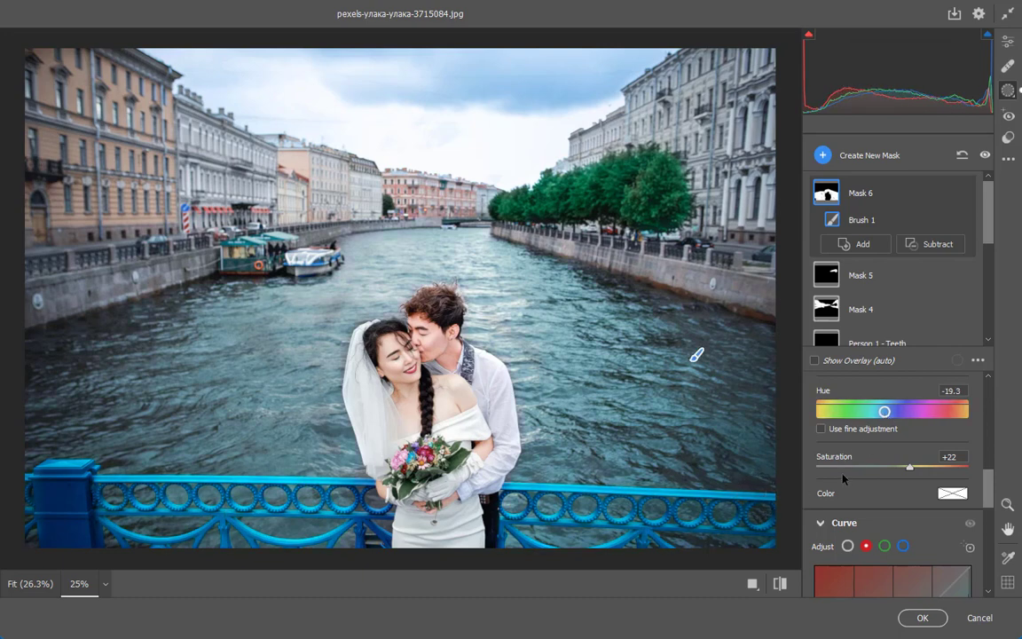
# Lift the blue curve slightly and bend the red curve a little in Mask 6.
pyautogui.scroll(-2, 888, 462)
pyautogui.scroll(-2, 888, 474)
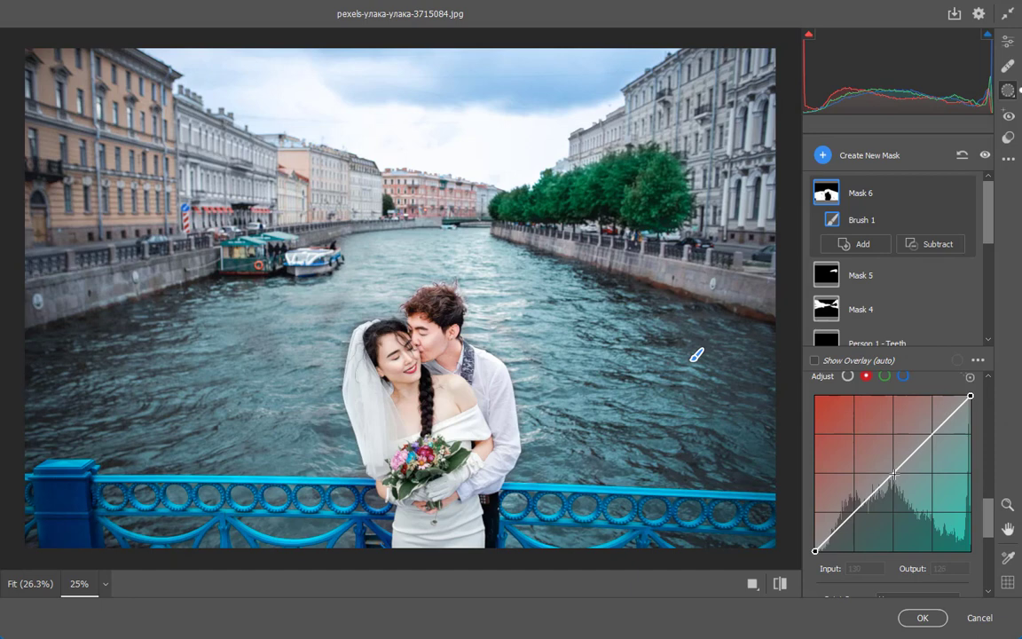
pyautogui.click(904, 376)
pyautogui.moveTo(902, 463); pyautogui.dragTo(899, 460)
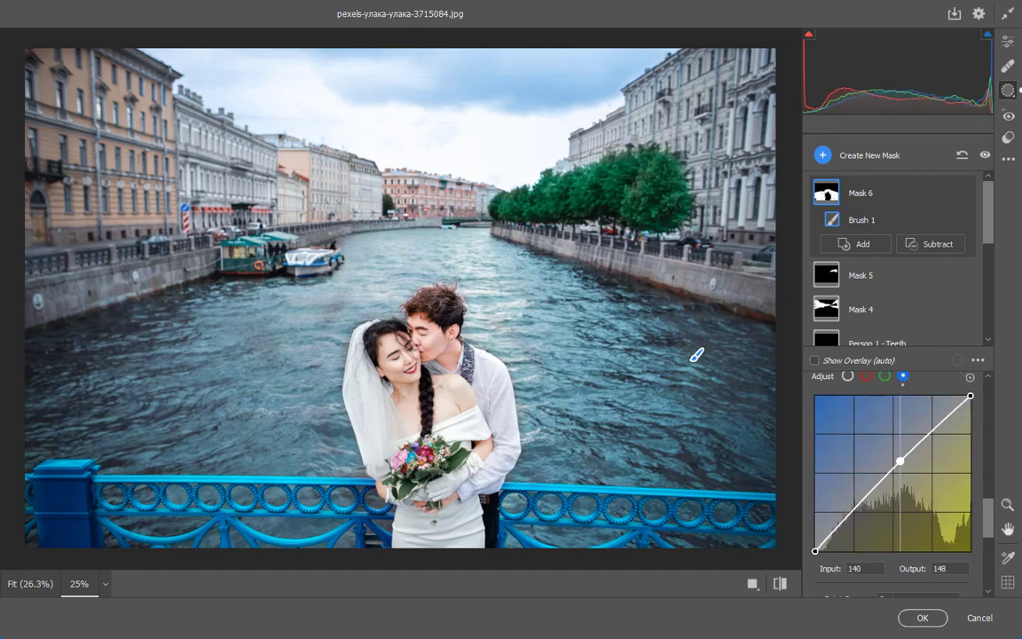
pyautogui.click(884, 376)
pyautogui.click(866, 376)
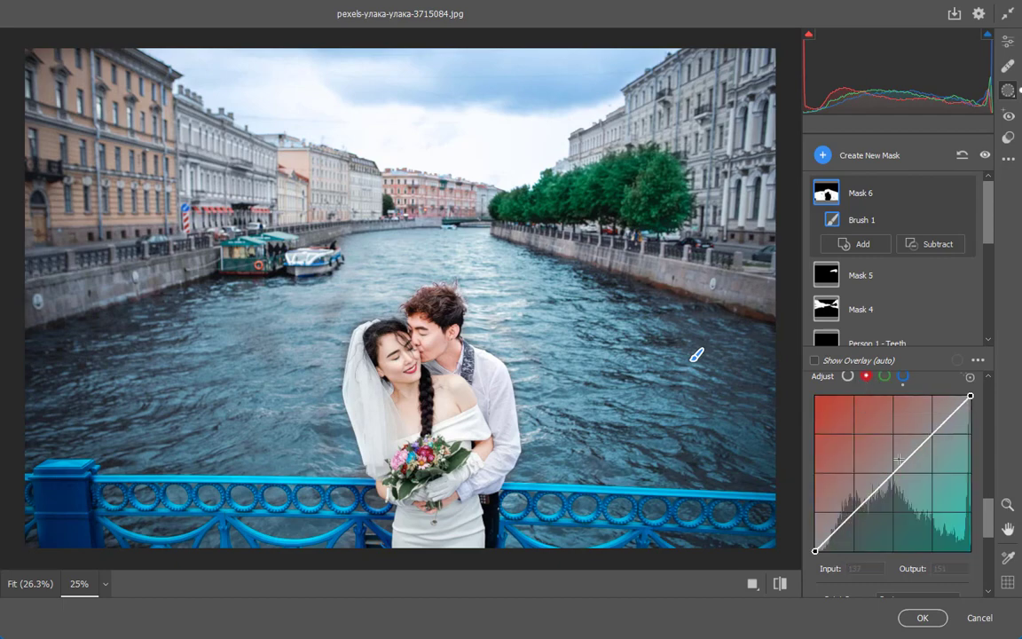
pyautogui.moveTo(903, 462); pyautogui.dragTo(903, 466)
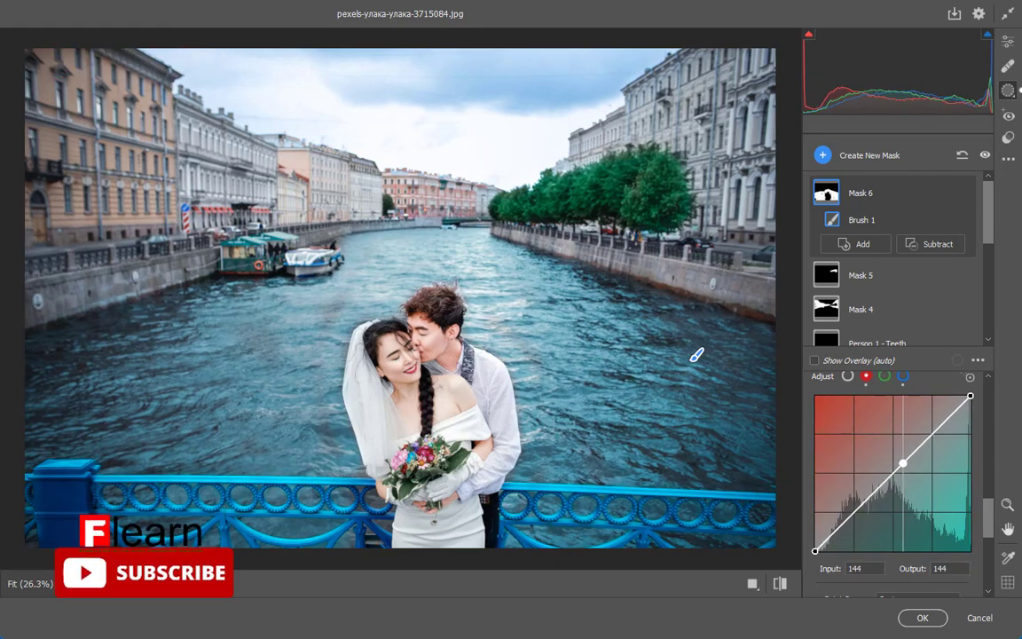
# Set the water mask's Texture and Grain to +21, Sharpness +22 and Defringe +7.
pyautogui.scroll(-3, 903, 466)
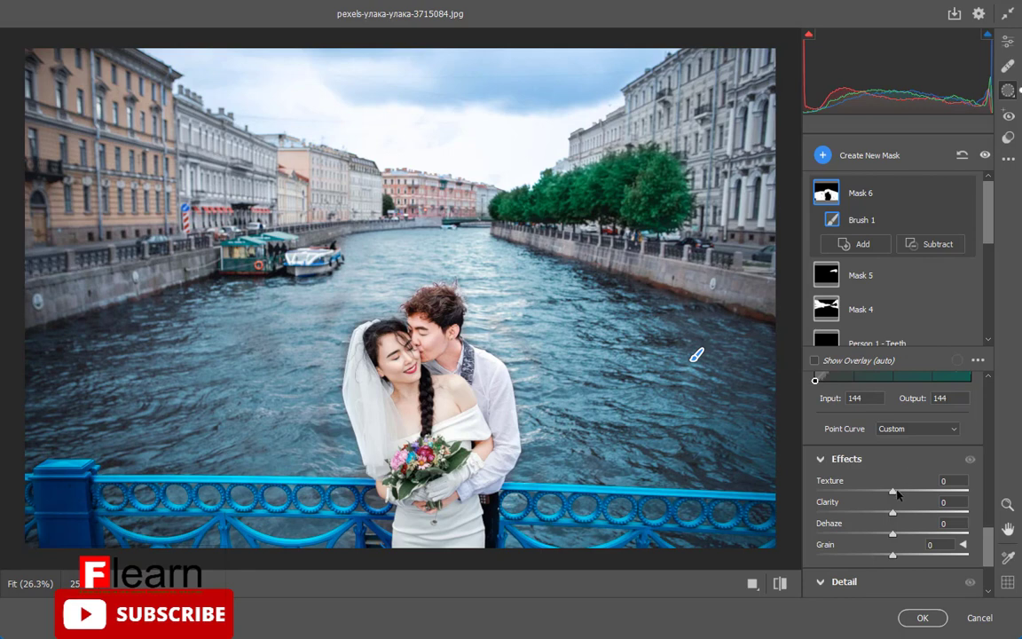
pyautogui.moveTo(893, 492); pyautogui.dragTo(908, 492)
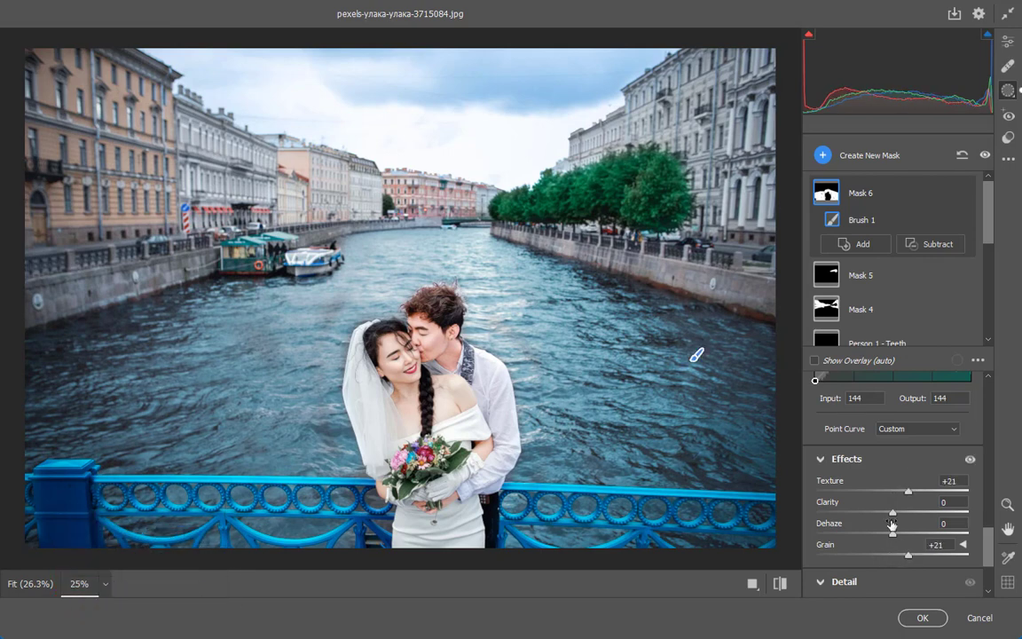
pyautogui.scroll(-3, 893, 531)
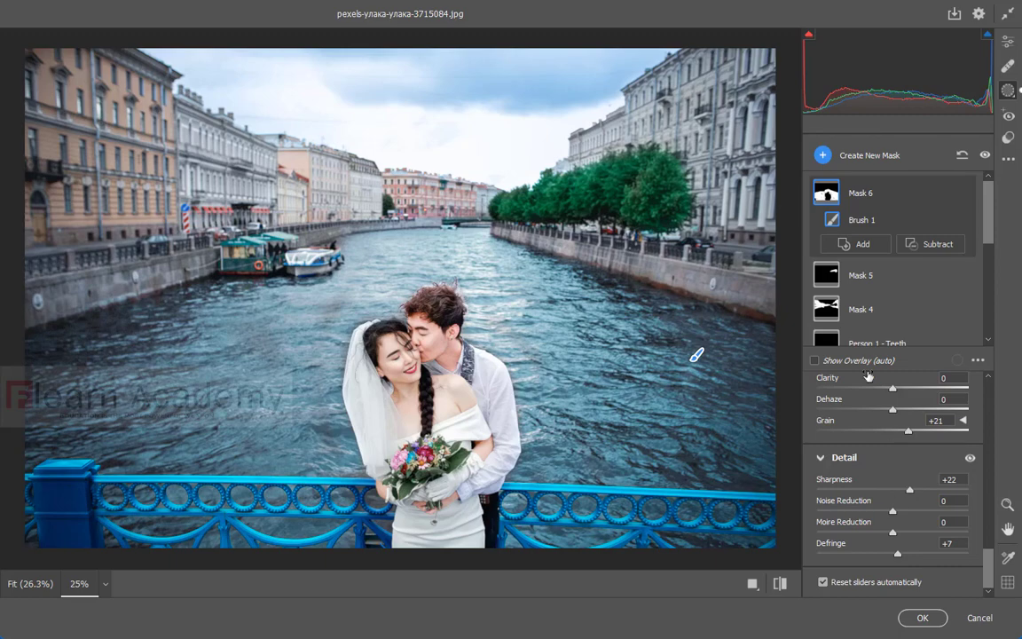
pyautogui.moveTo(892, 192)
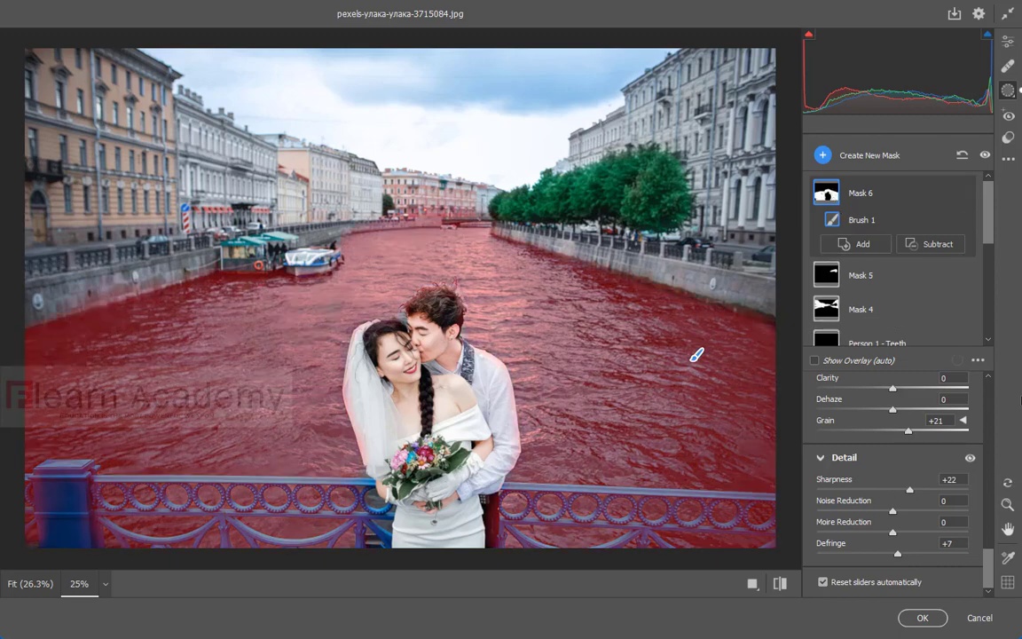
pyautogui.scroll(3, 863, 384)
pyautogui.scroll(5, 879, 399)
pyautogui.scroll(5, 887, 412)
pyautogui.scroll(5, 907, 434)
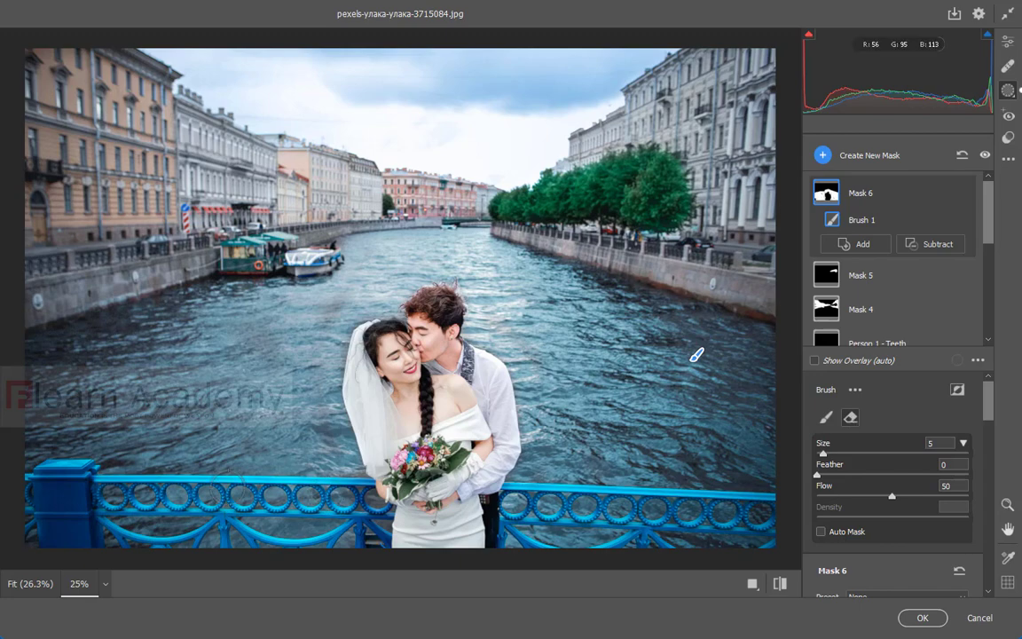
# Zoom to the railing and erase the top rail with a Size 2, Flow 100 brush.
pyautogui.hotkey('ctrl', '+')
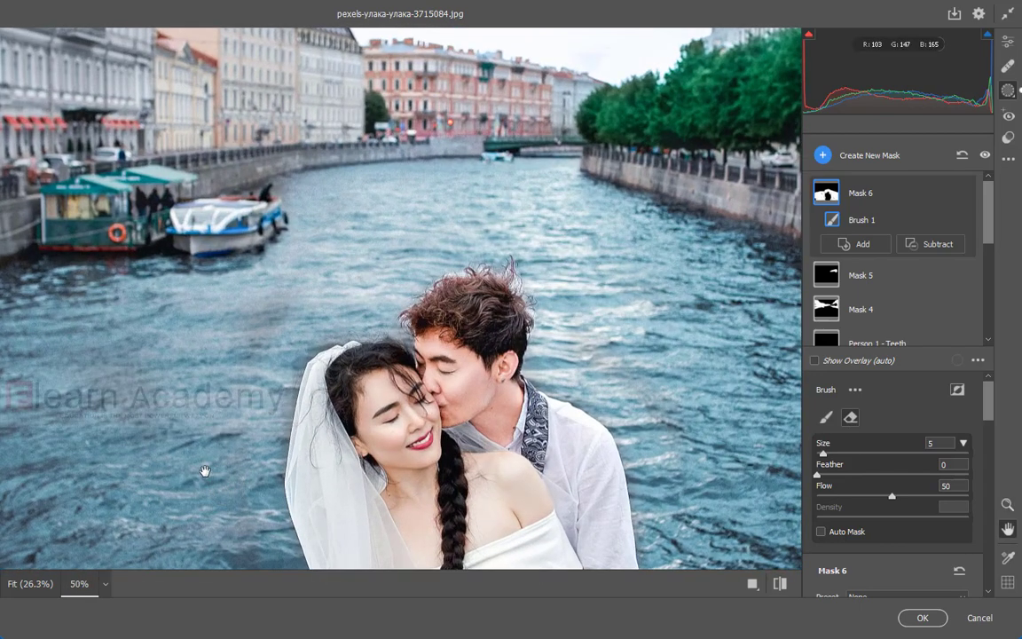
pyautogui.moveTo(204, 470); pyautogui.dragTo(586, 133)
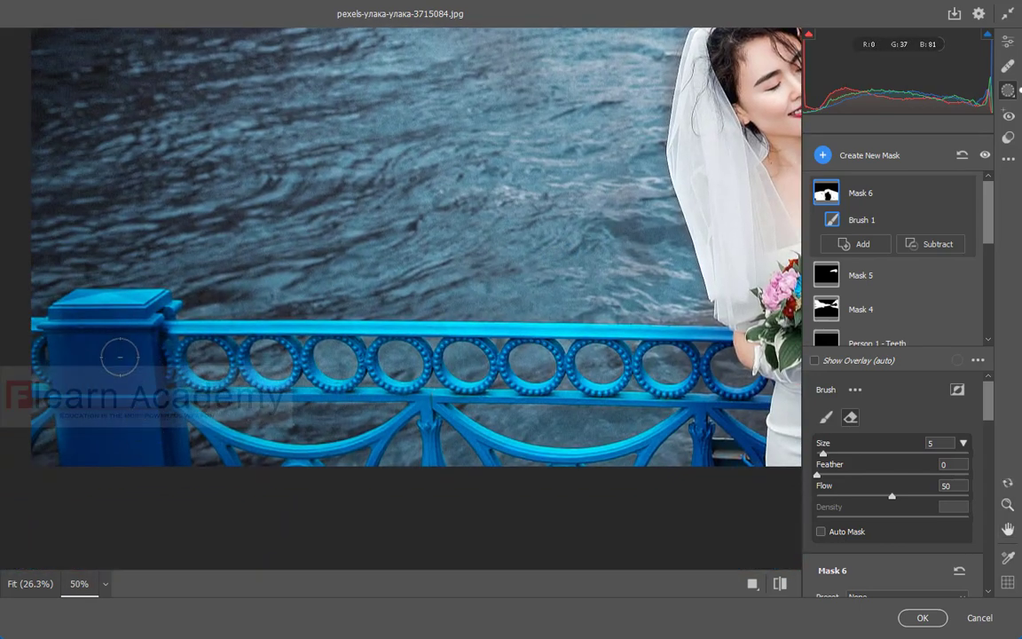
pyautogui.press('[')
pyautogui.press('[')
pyautogui.press('[')
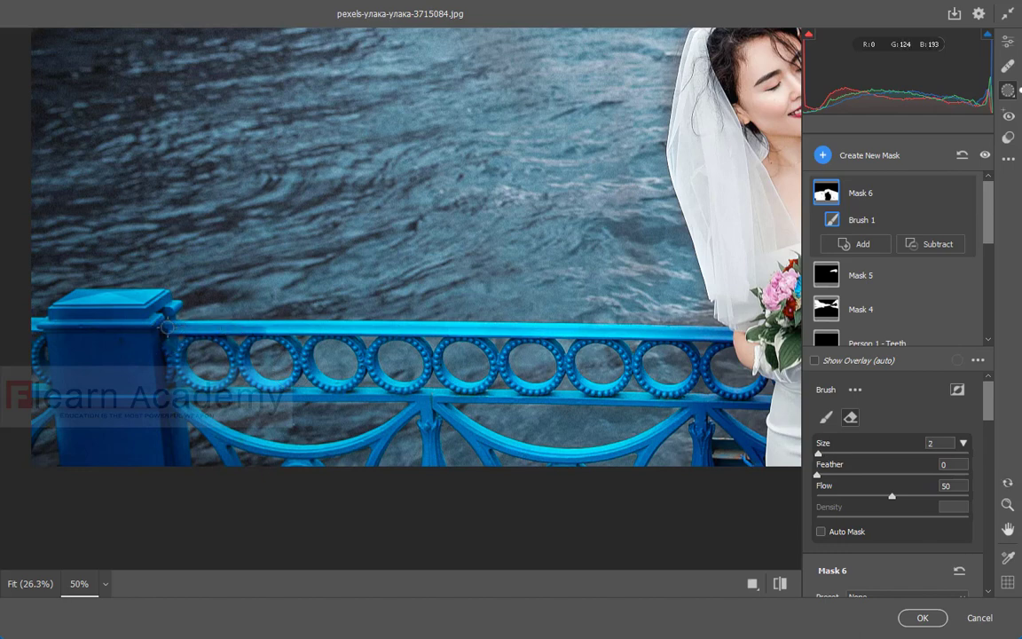
pyautogui.press('0')
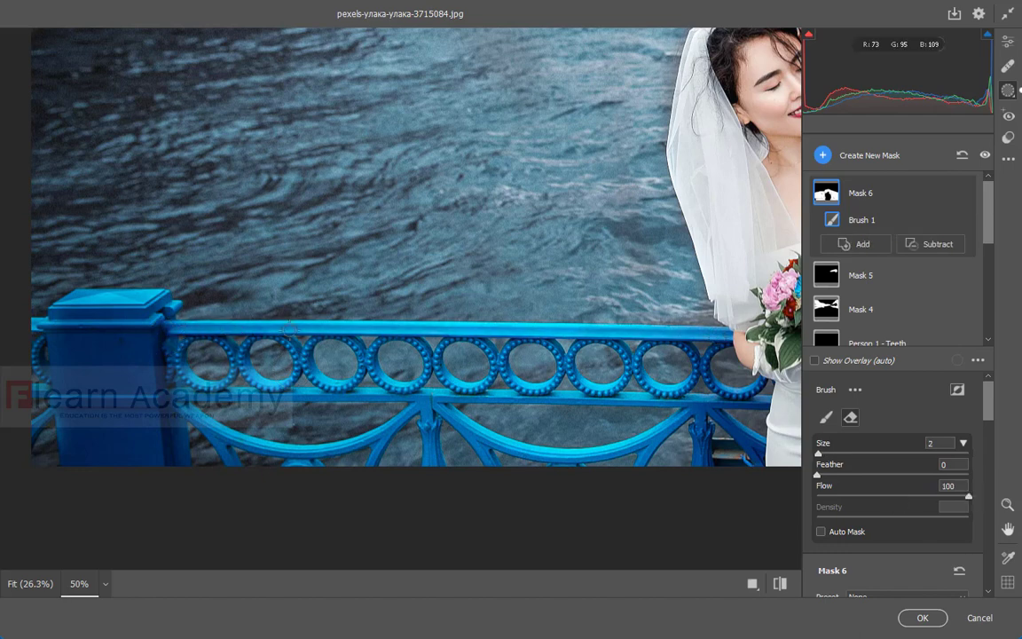
pyautogui.moveTo(676, 333); pyautogui.dragTo(182, 329)
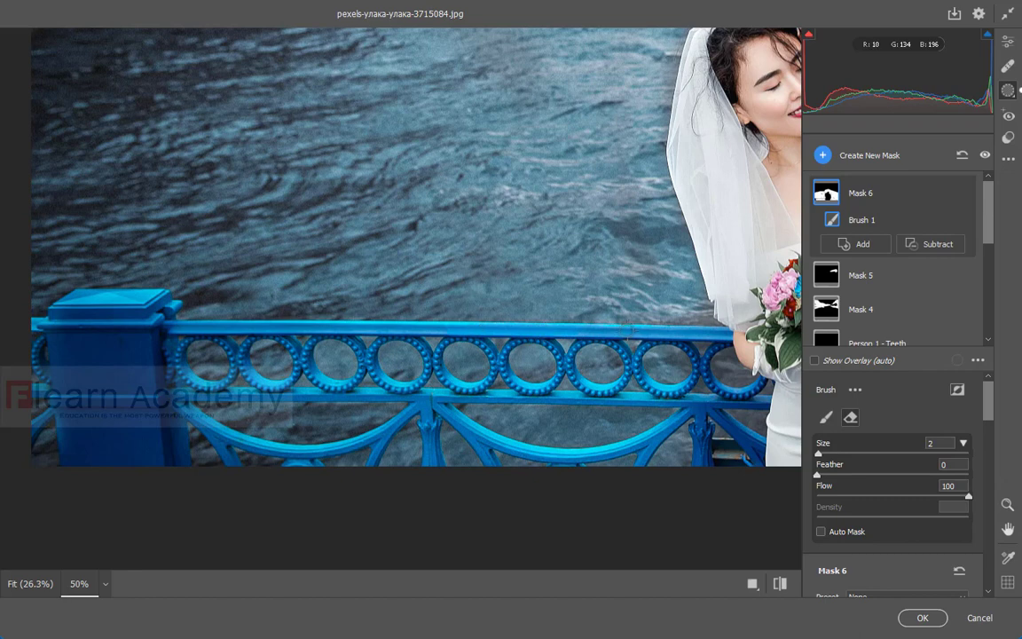
pyautogui.moveTo(498, 292); pyautogui.dragTo(151, 293)
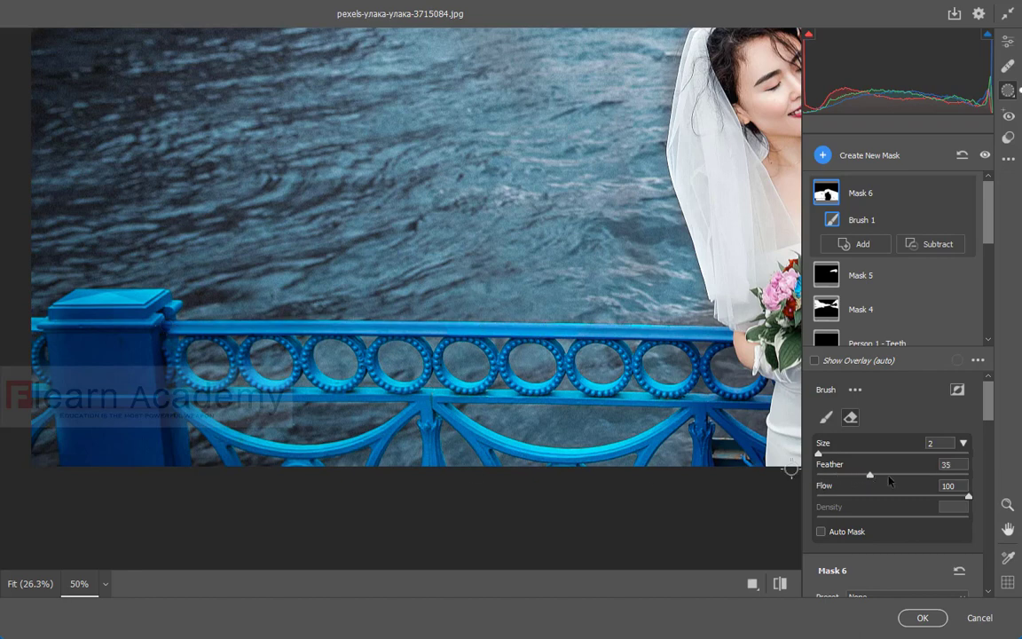
# With Feather 69, erase the lower rail, rings and top rail post from the water mask.
pyautogui.moveTo(889, 480); pyautogui.dragTo(922, 476)
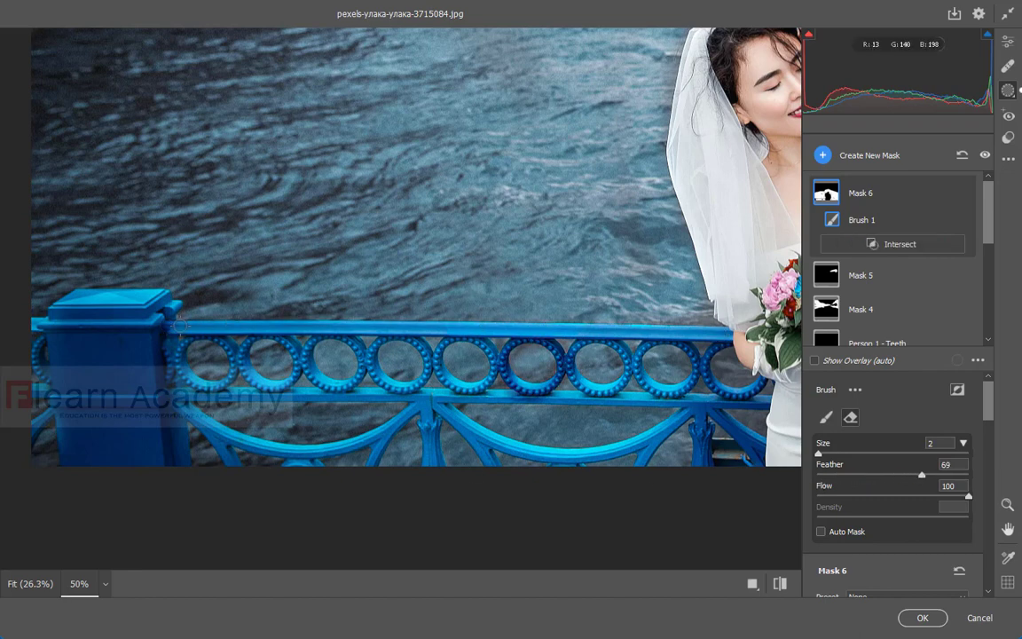
pyautogui.press('[')
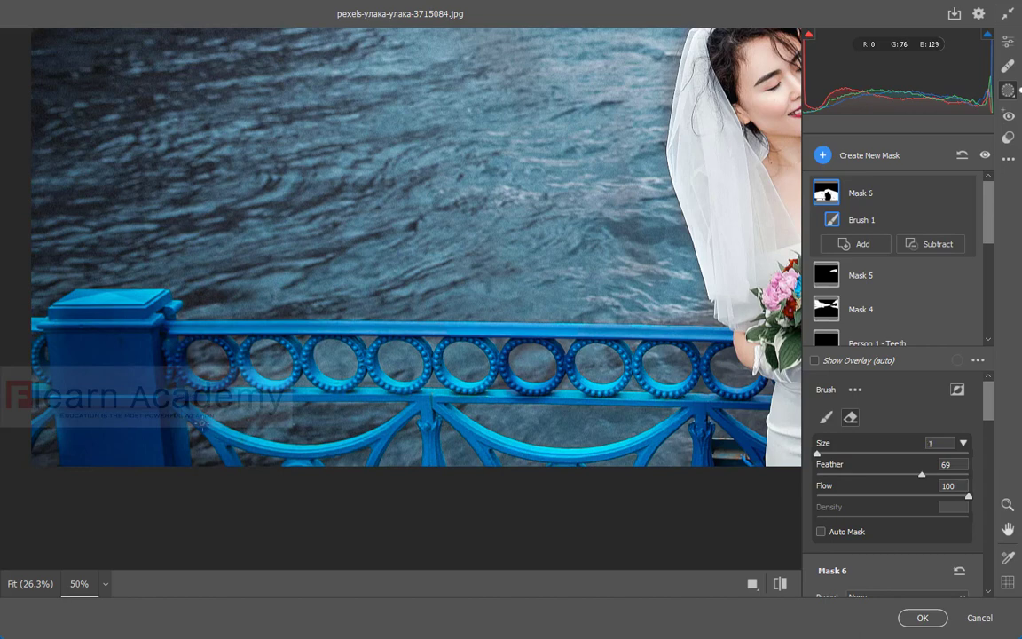
pyautogui.press(']')
pyautogui.moveTo(218, 435)
pyautogui.mouseDown()
pyautogui.moveTo(471, 431)
pyautogui.moveTo(617, 449)
pyautogui.mouseUp()
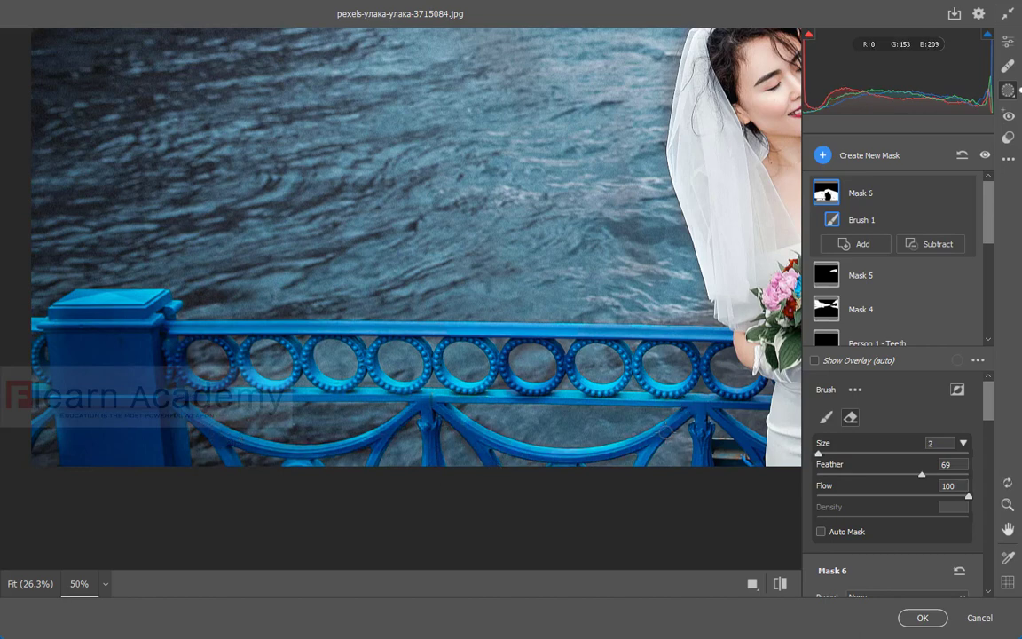
pyautogui.moveTo(489, 434); pyautogui.dragTo(681, 399)
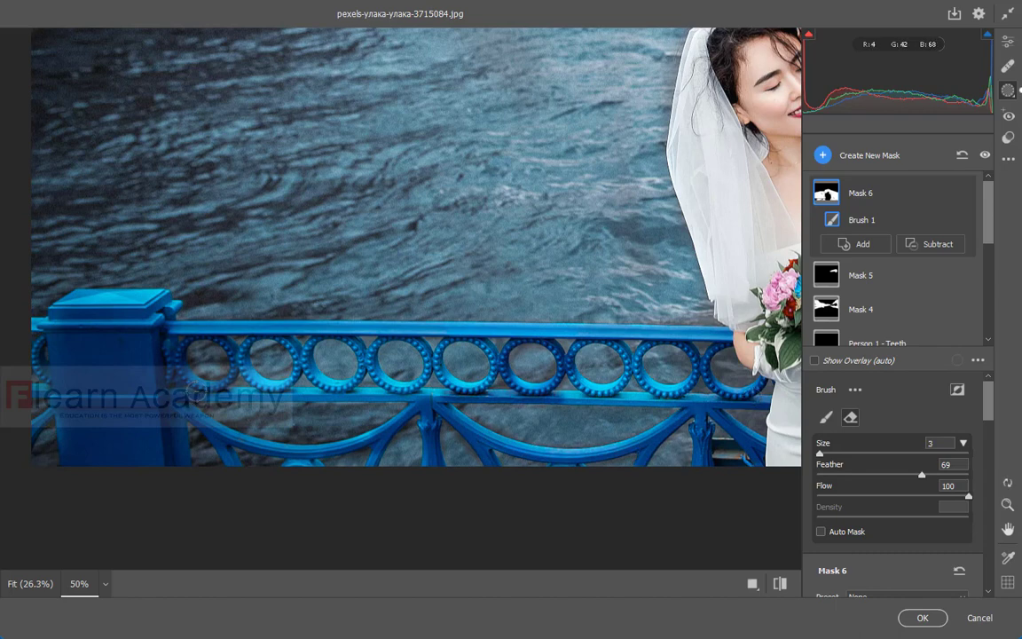
pyautogui.moveTo(178, 353); pyautogui.dragTo(621, 351)
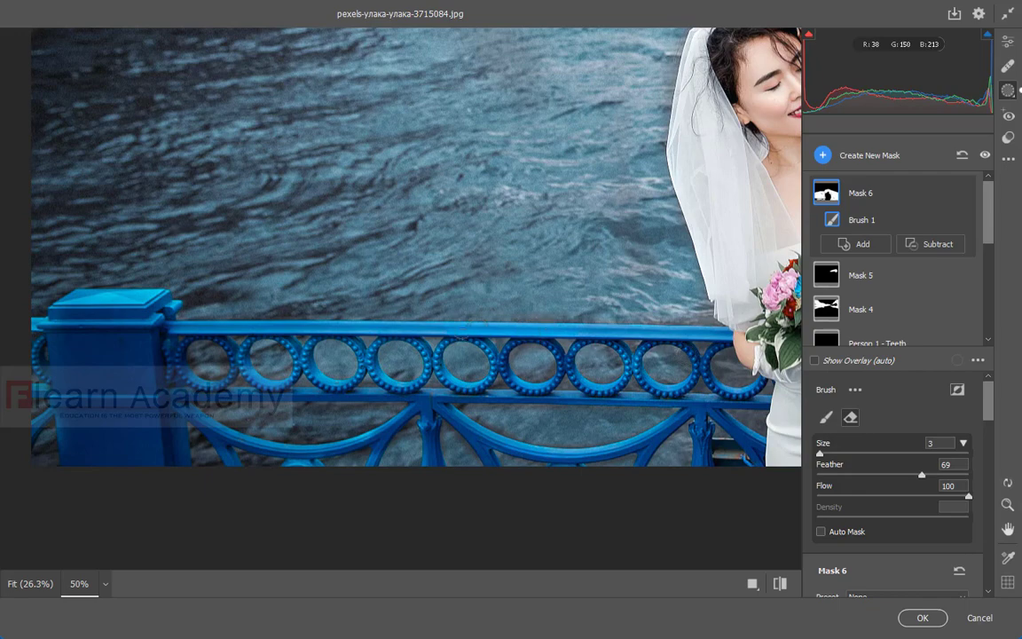
pyautogui.moveTo(460, 287)
pyautogui.mouseDown()
pyautogui.moveTo(222, 301)
pyautogui.moveTo(54, 275)
pyautogui.moveTo(142, 293)
pyautogui.mouseUp()
# Erase the railing beside and right of the couple from the water mask.
pyautogui.moveTo(210, 374); pyautogui.dragTo(278, 300)
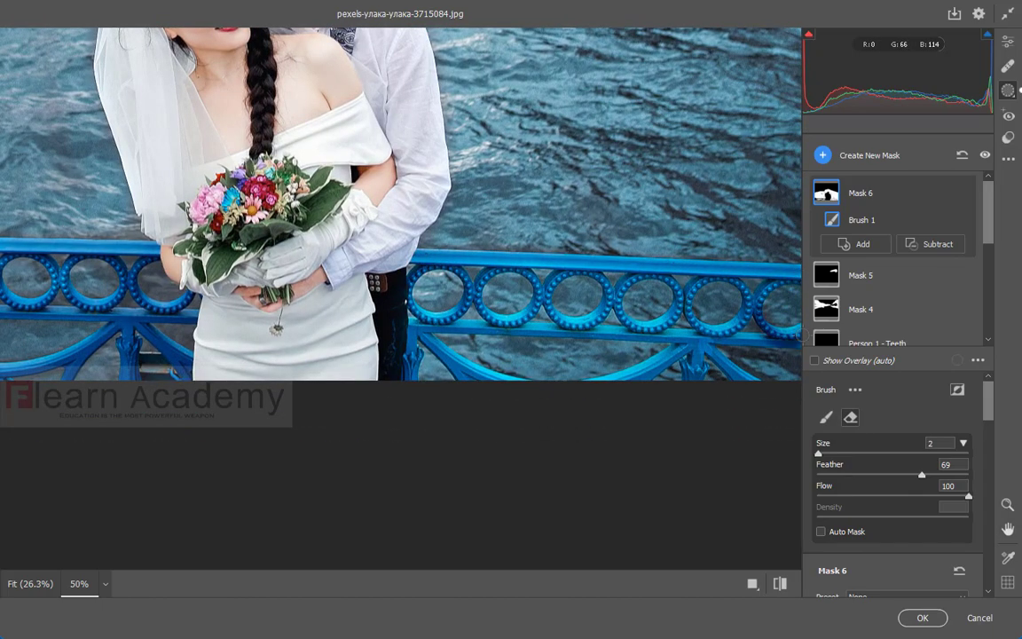
pyautogui.moveTo(803, 343)
pyautogui.mouseDown()
pyautogui.moveTo(777, 342)
pyautogui.moveTo(797, 185)
pyautogui.mouseUp()
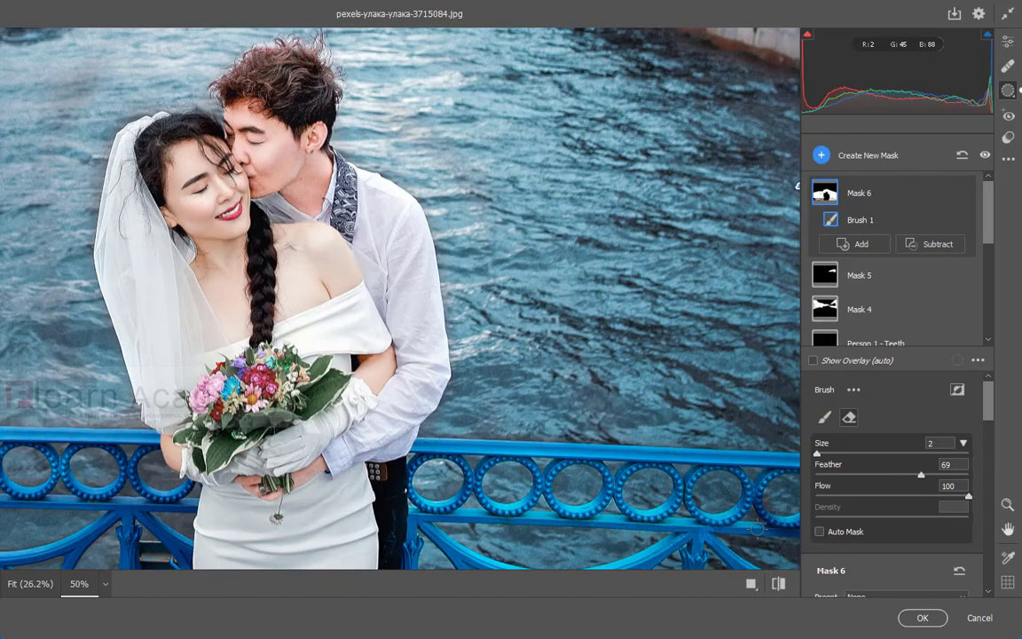
pyautogui.moveTo(758, 529); pyautogui.dragTo(627, 568)
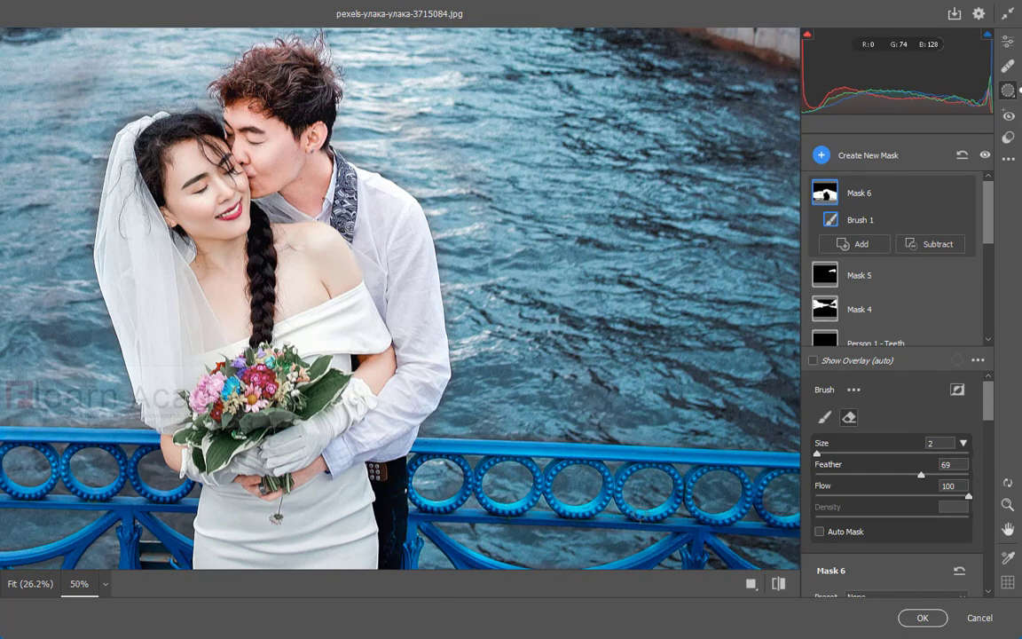
pyautogui.moveTo(614, 471); pyautogui.dragTo(393, 409)
# Toggle before/after twice to compare with the original, then confirm the Camera Raw edits with OK.
pyautogui.scroll(-2, 714, 458)
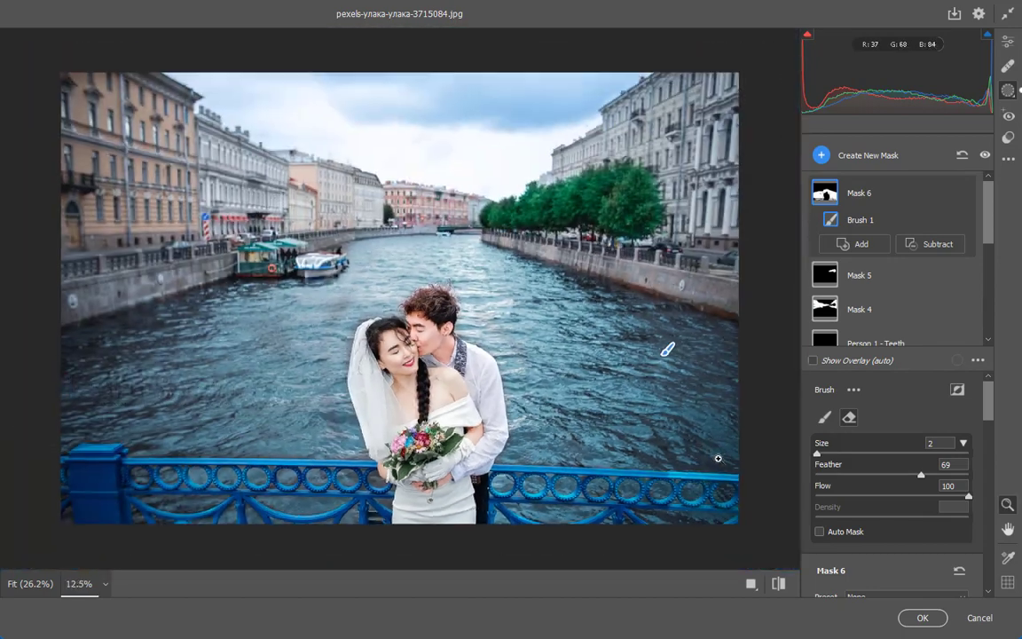
pyautogui.scroll(1, 639, 452)
pyautogui.scroll(-1, 628, 451)
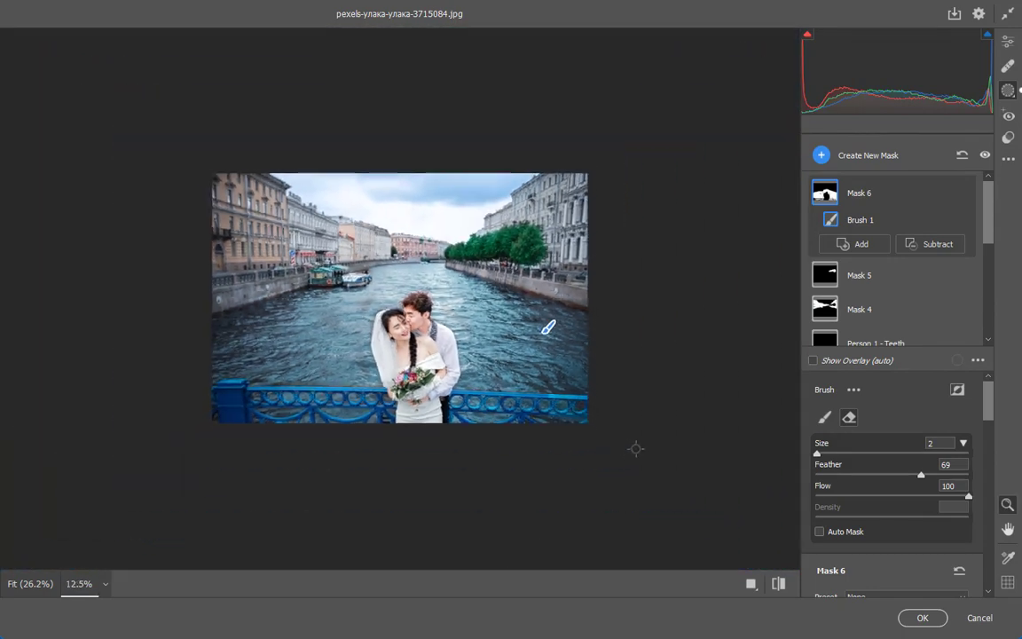
pyautogui.click(778, 583)
pyautogui.click(778, 583)
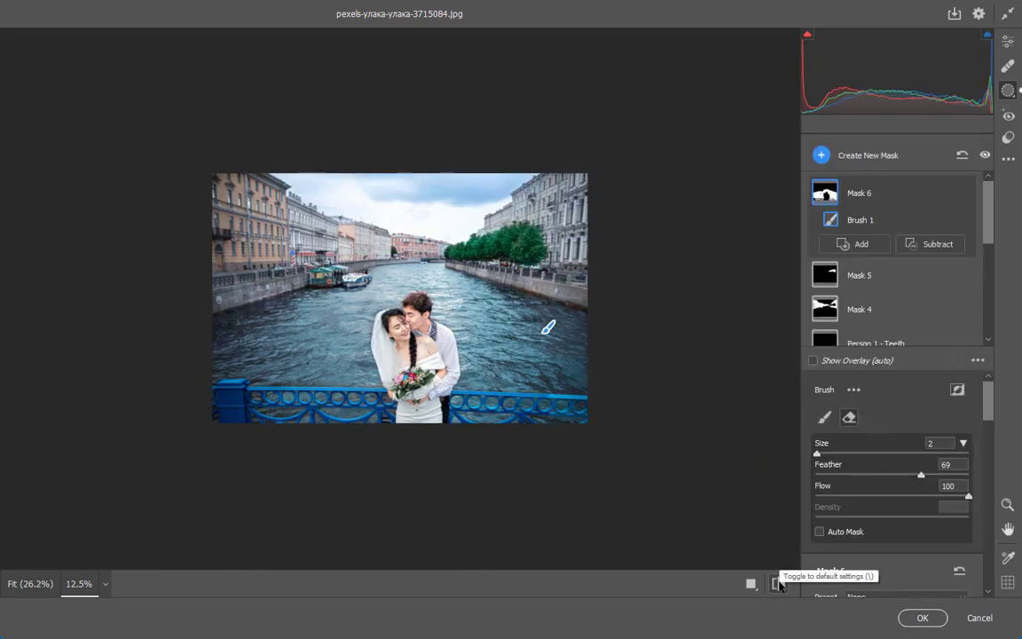
pyautogui.click(778, 583)
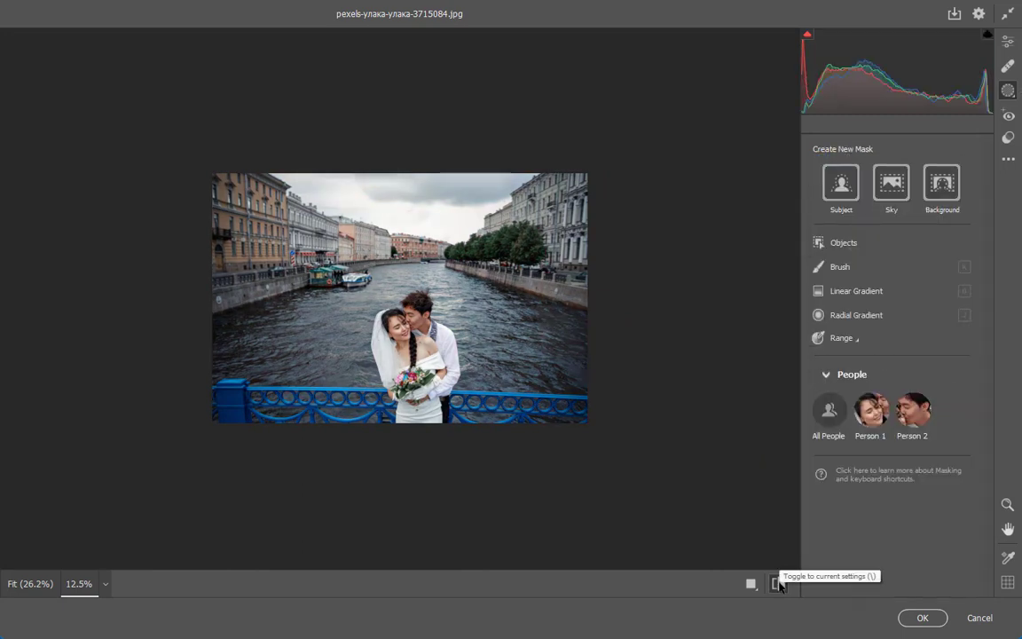
pyautogui.click(779, 583)
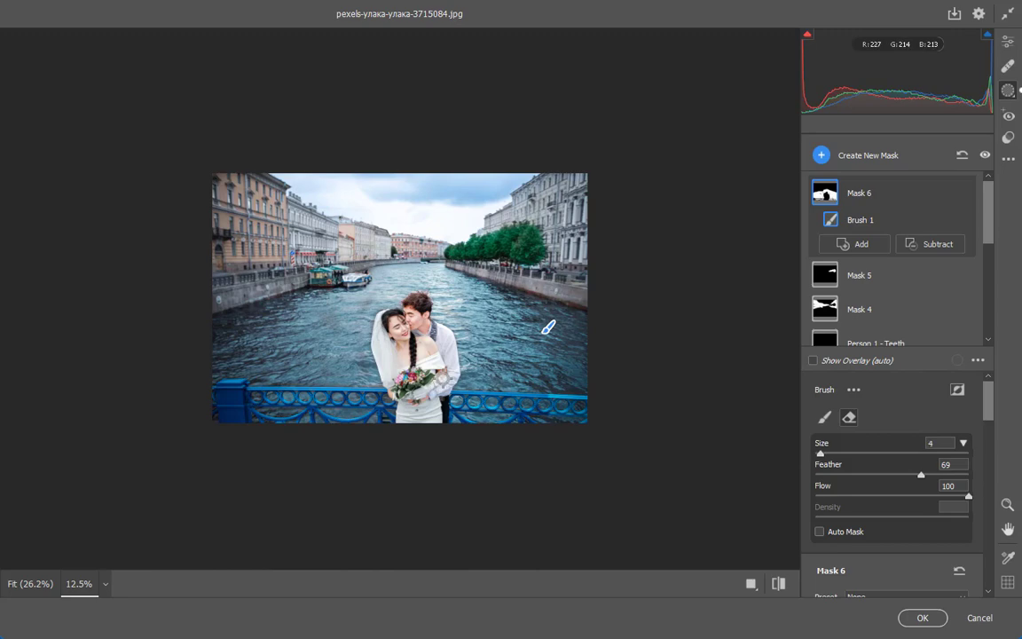
pyautogui.click(923, 617)
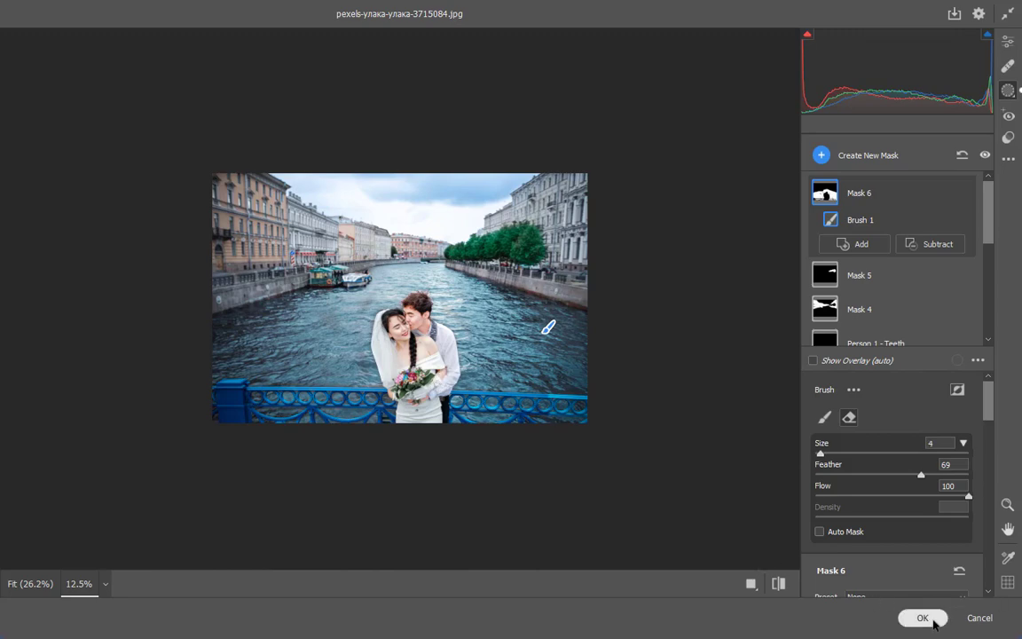